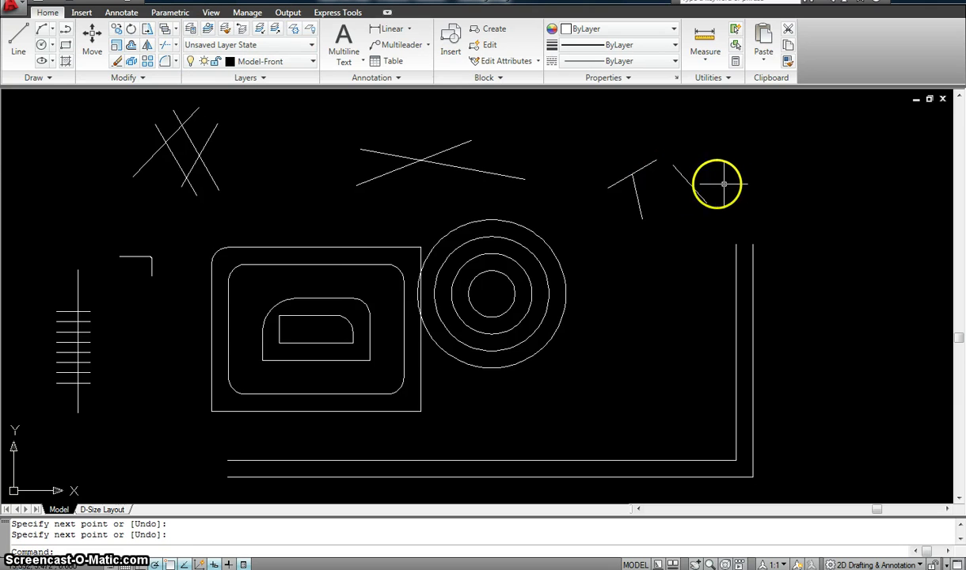
scroll(713, 184, "up", 1)
scroll(712, 269, "down", 2)
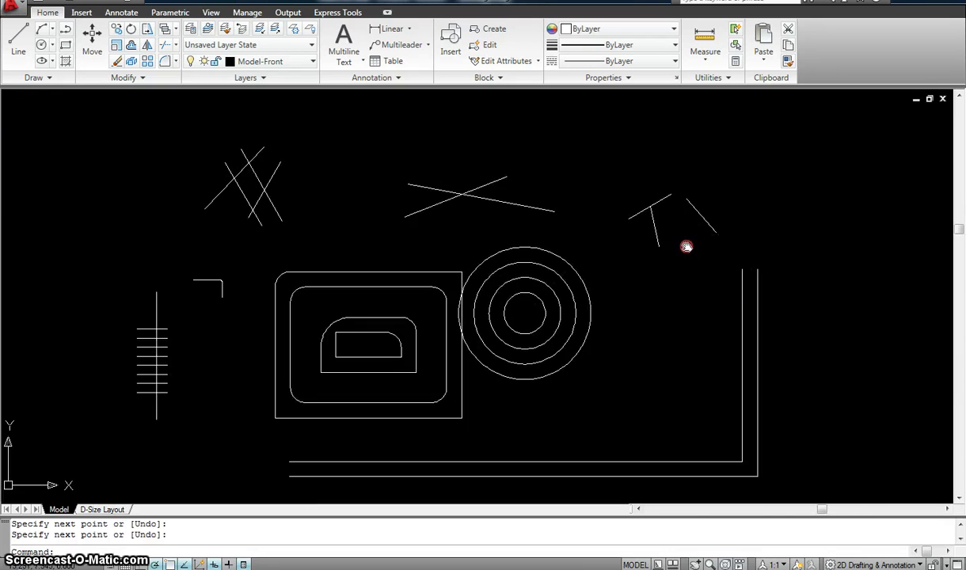
middle_click_drag(685, 246, 642, 211)
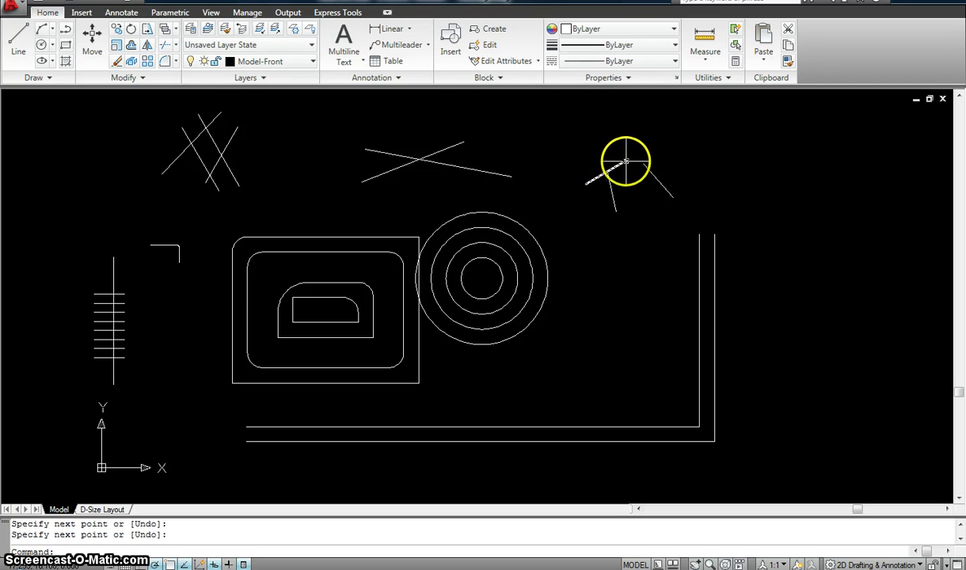
left_click(608, 172)
key("Escape")
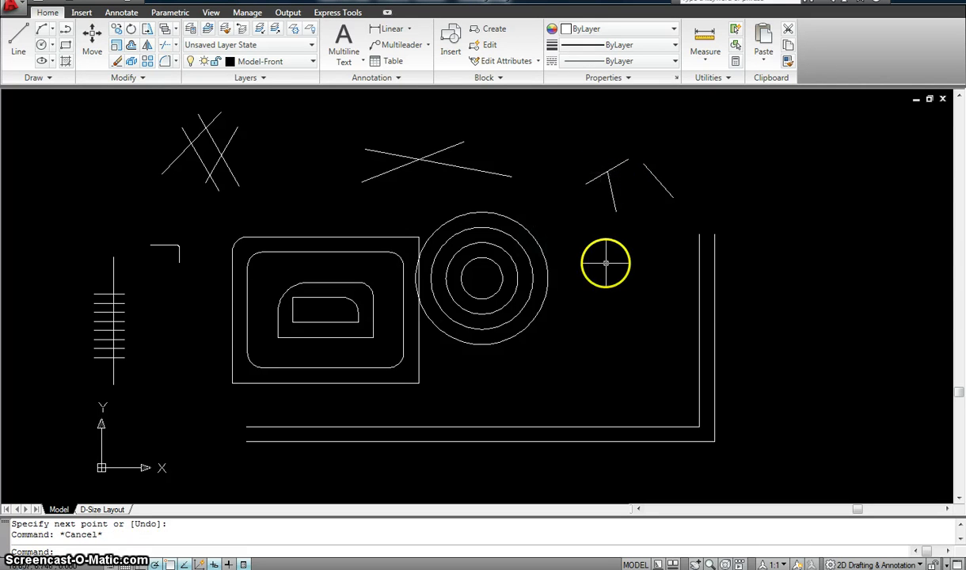
Fillet the T-shaped pair of lines with radius 0, keeping the stem and the slanted line's lower-left part, and undo it
scroll(626, 241, "up", 2)
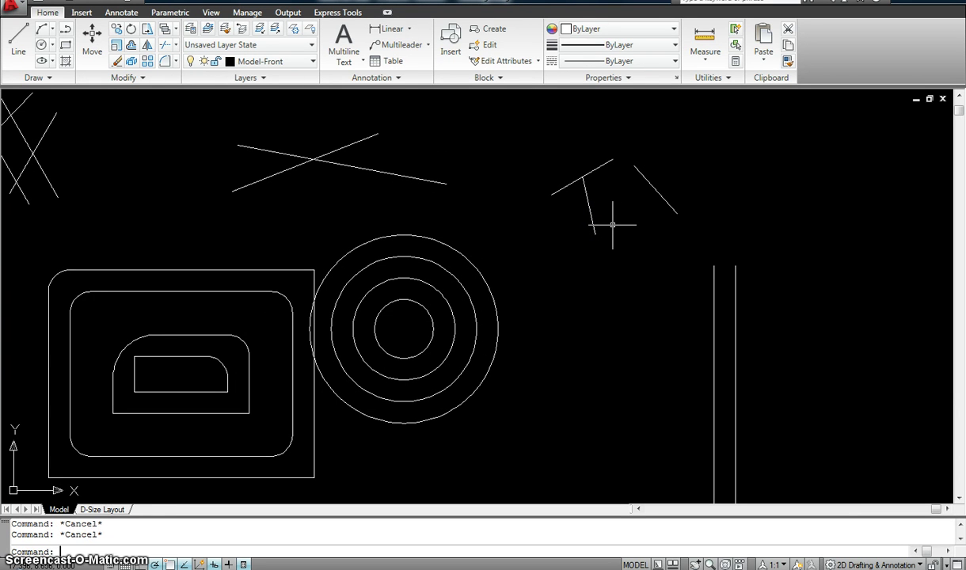
key("Return")
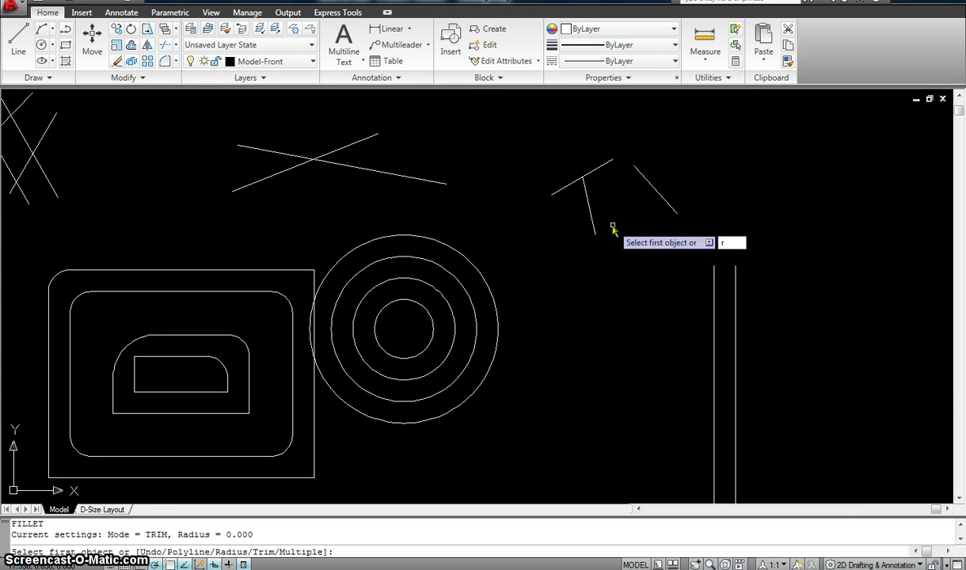
key("Return")
type("0")
key("Return")
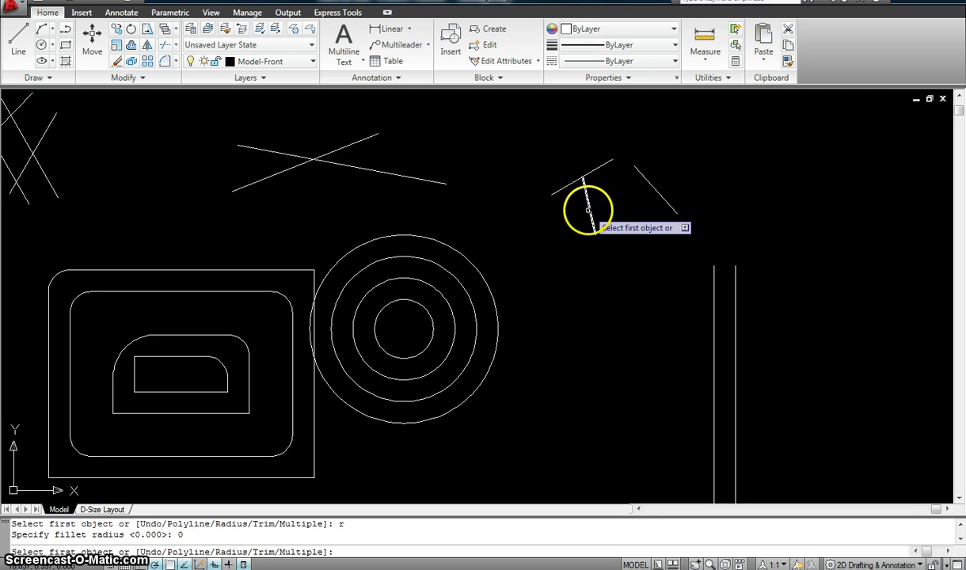
left_click(587, 210)
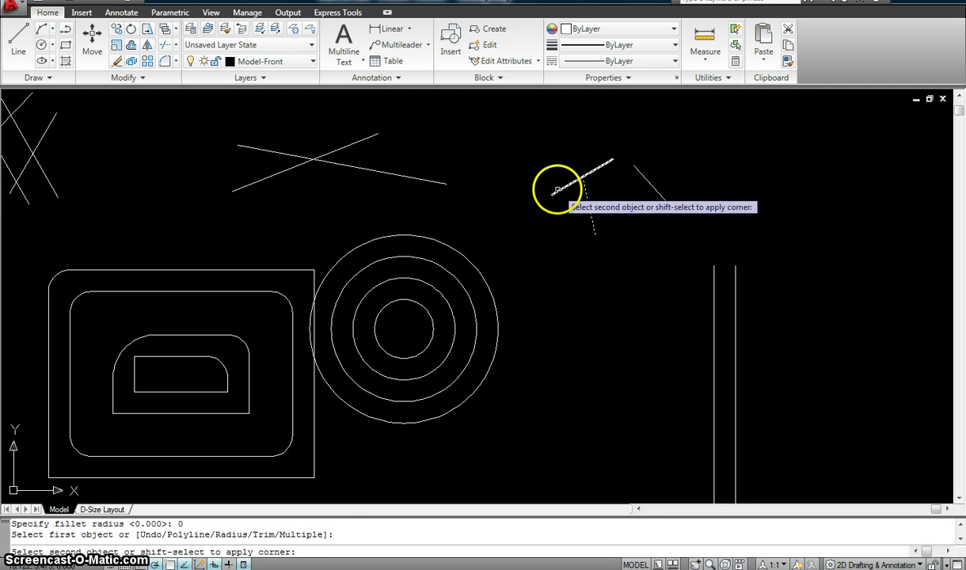
left_click(557, 188)
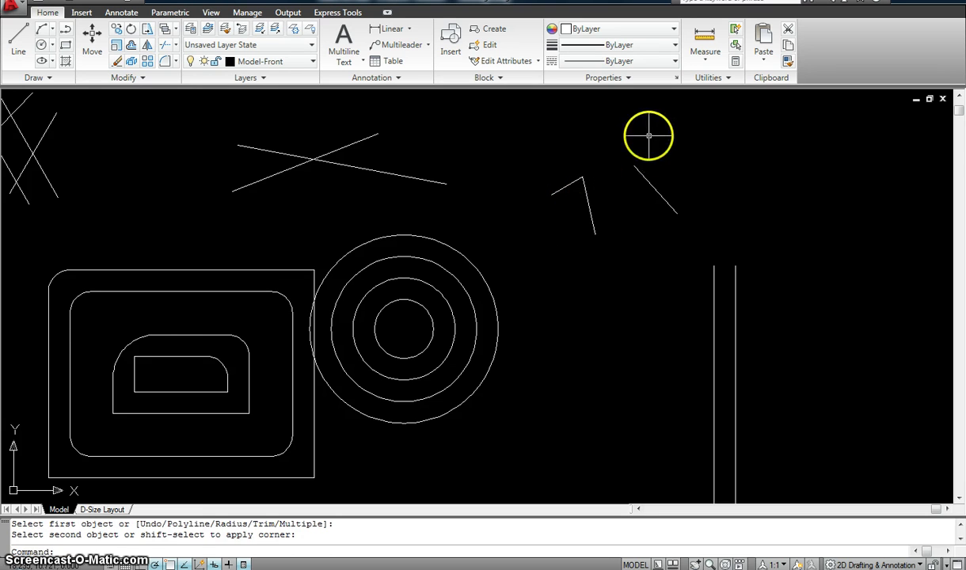
key("ctrl+z")
key("Escape")
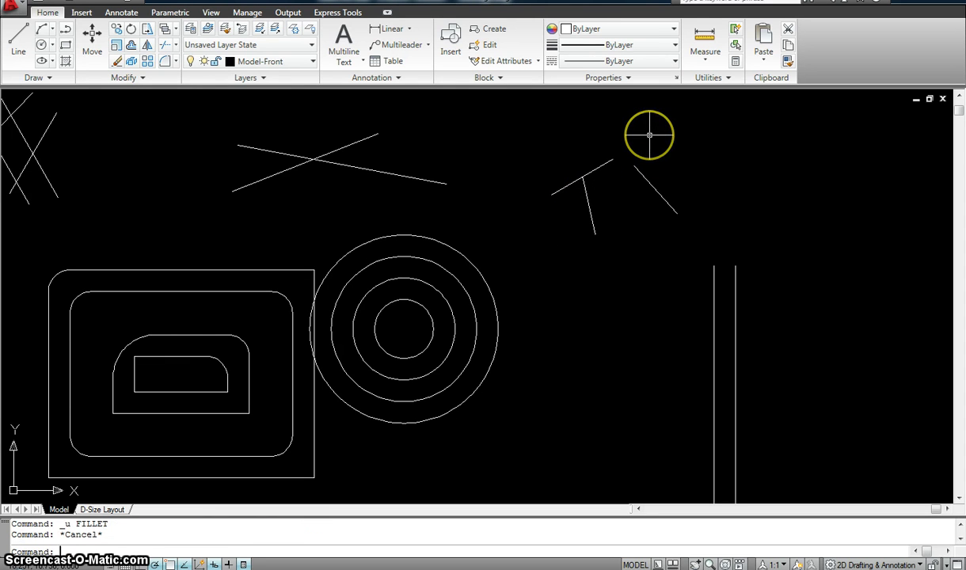
Fillet the T-shaped pair with radius 0, keeping the stem and the slanted line's upper-right part, and undo it
type("f")
key("Return")
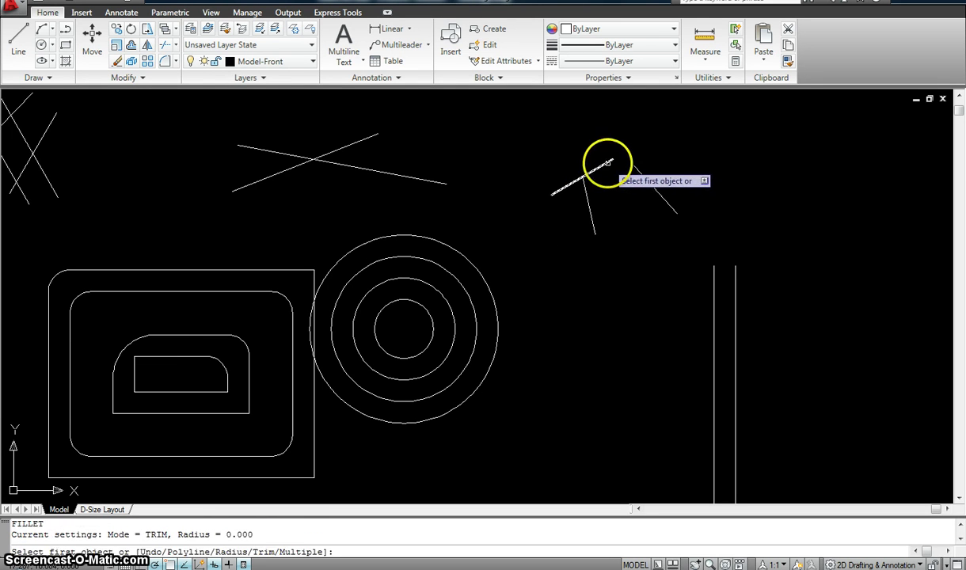
left_click(606, 163)
left_click(587, 203)
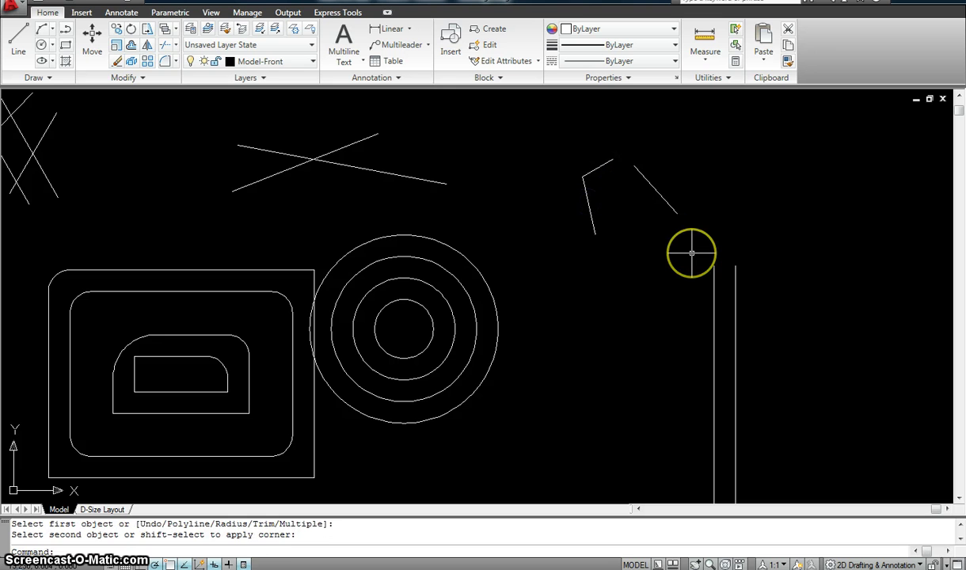
key("ctrl+z")
Fillet the two crossing lines above the circles with radius 0, keeping their right-hand parts, and undo the corner
scroll(382, 194, "down", 2)
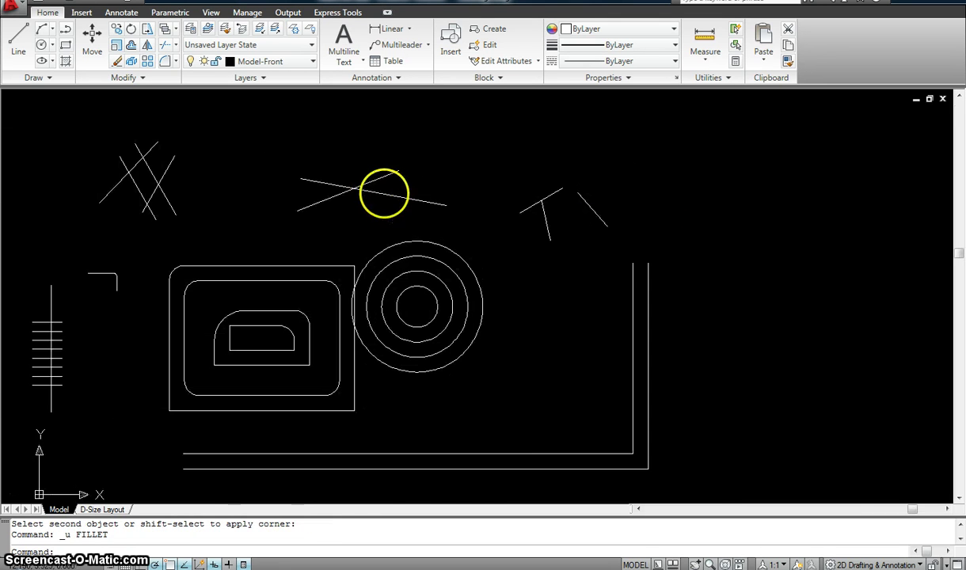
scroll(372, 185, "up", 3)
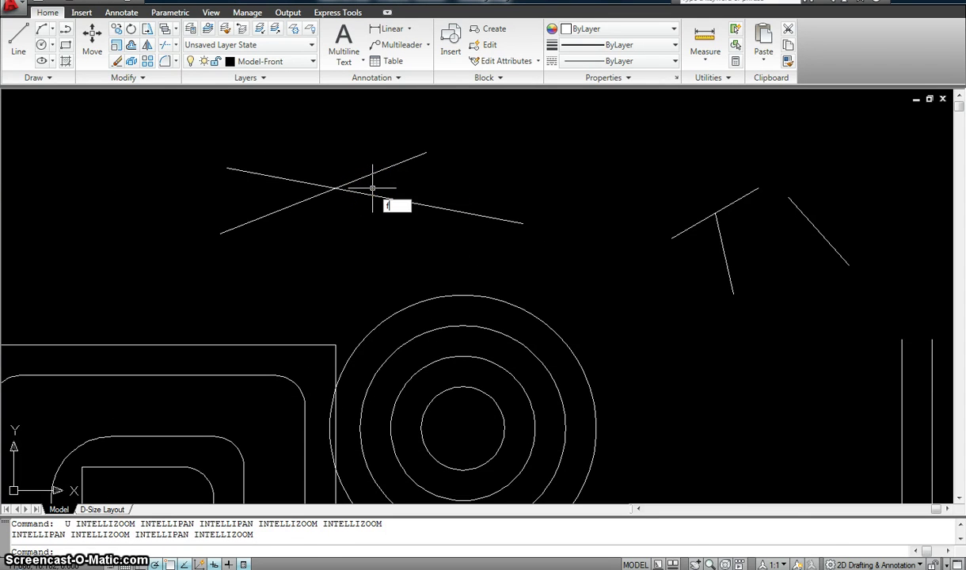
key("Return")
left_click(378, 195)
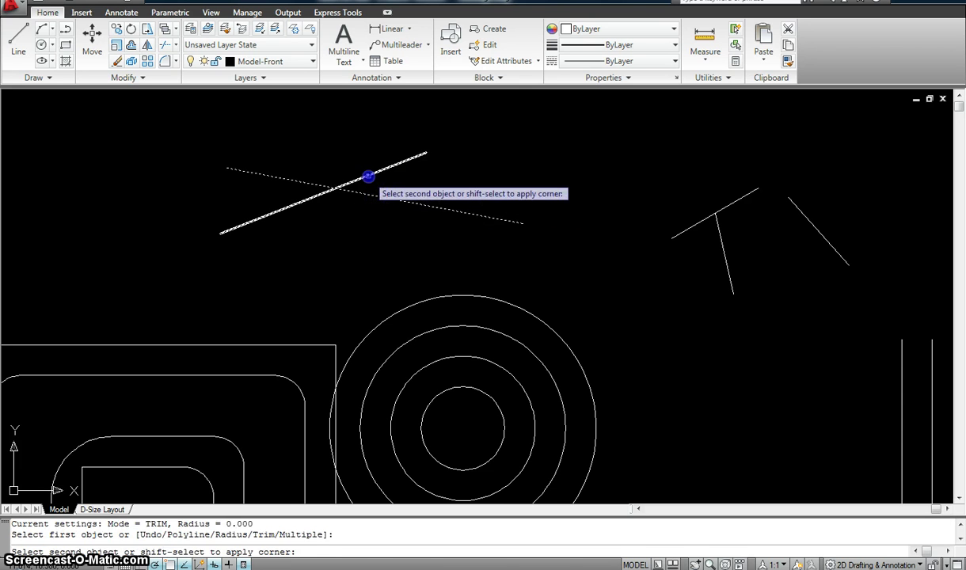
left_click(368, 176)
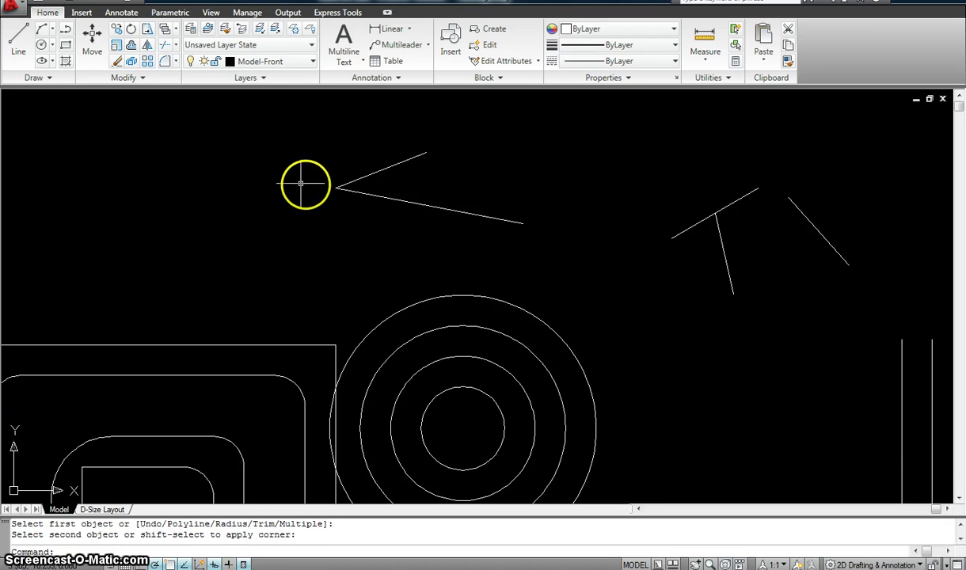
key("ctrl+z")
key("Escape")
Fillet the two crossing lines above the circles with radius 0, keeping their left-hand parts, and undo the corner
type("f")
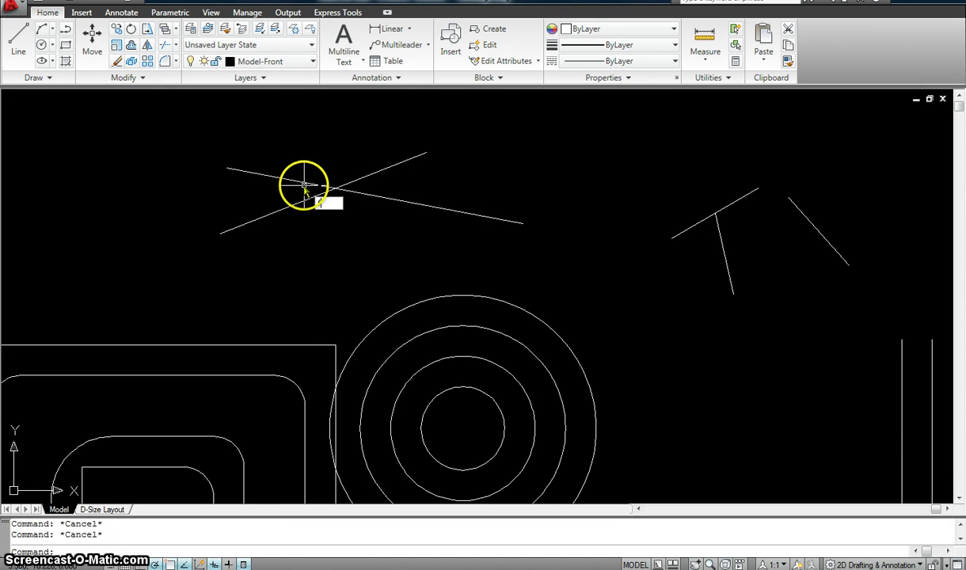
key("Return")
left_click(295, 178)
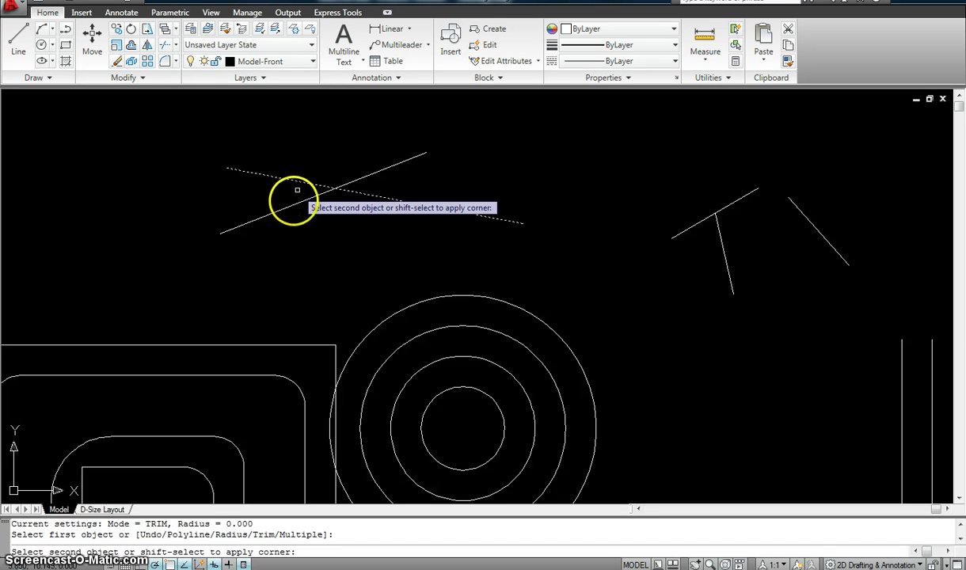
left_click(291, 205)
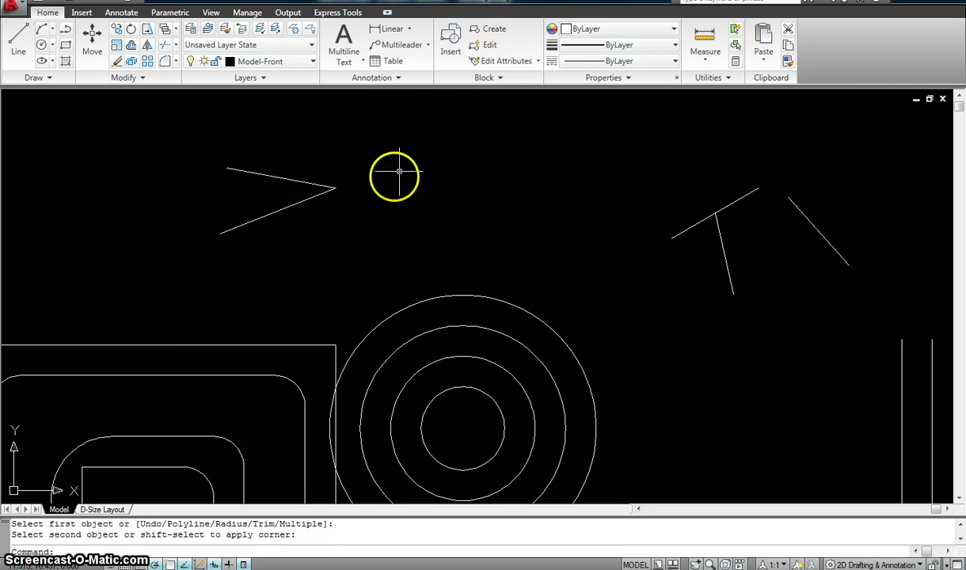
key("ctrl+z")
Fillet the left-hand parts of the two crossing lines with radius .5 and undo the fillet
scroll(396, 174, "down", 5)
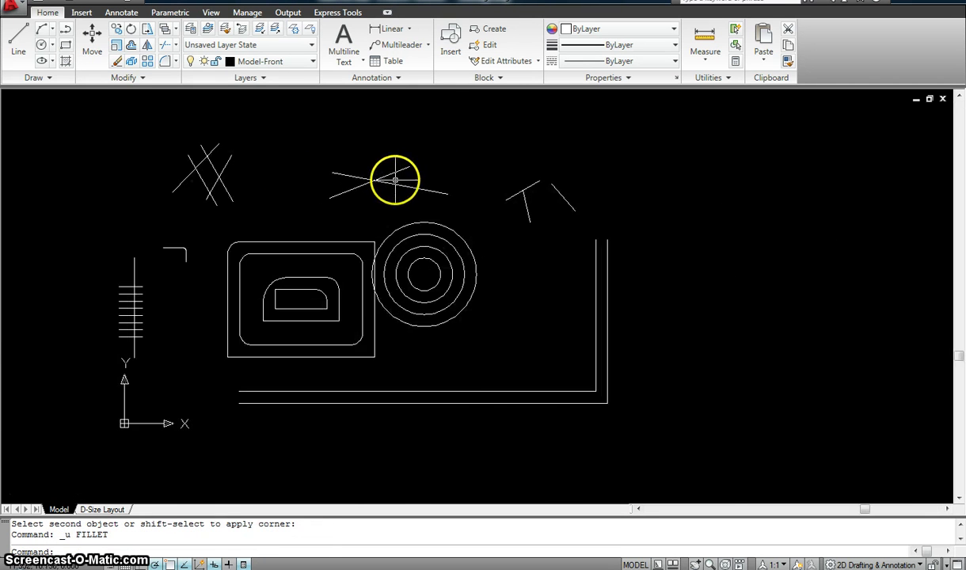
scroll(363, 178, "up", 5)
key("Return")
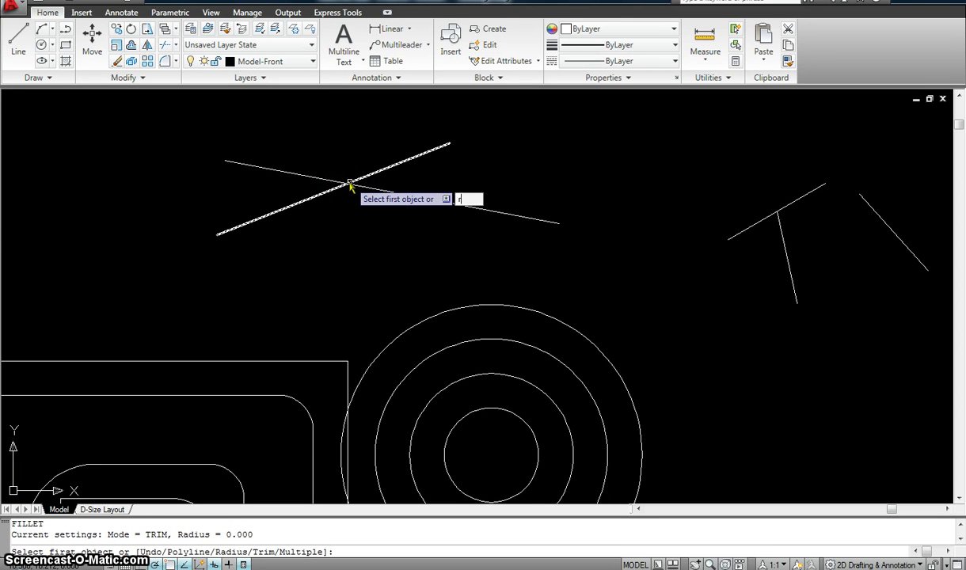
key("Return")
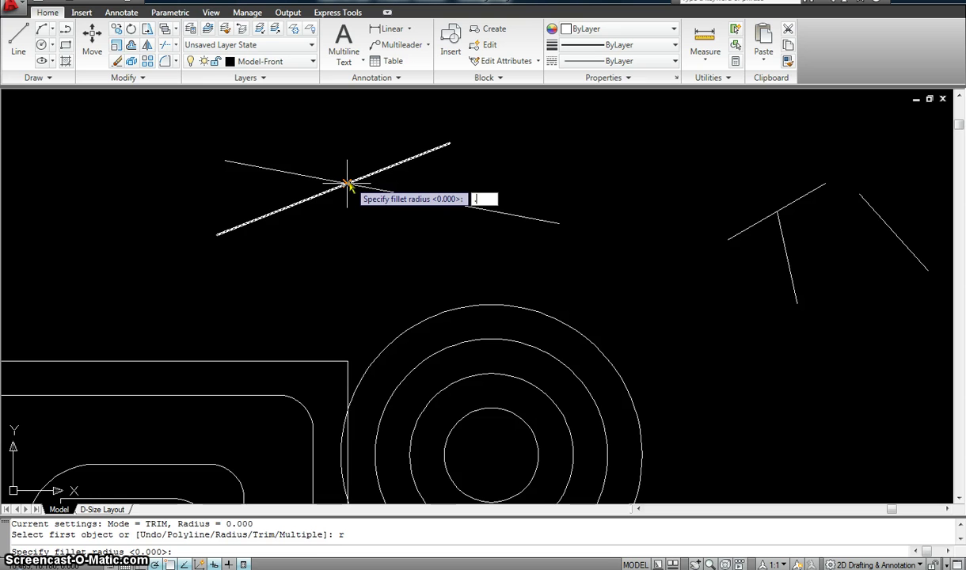
key("Return")
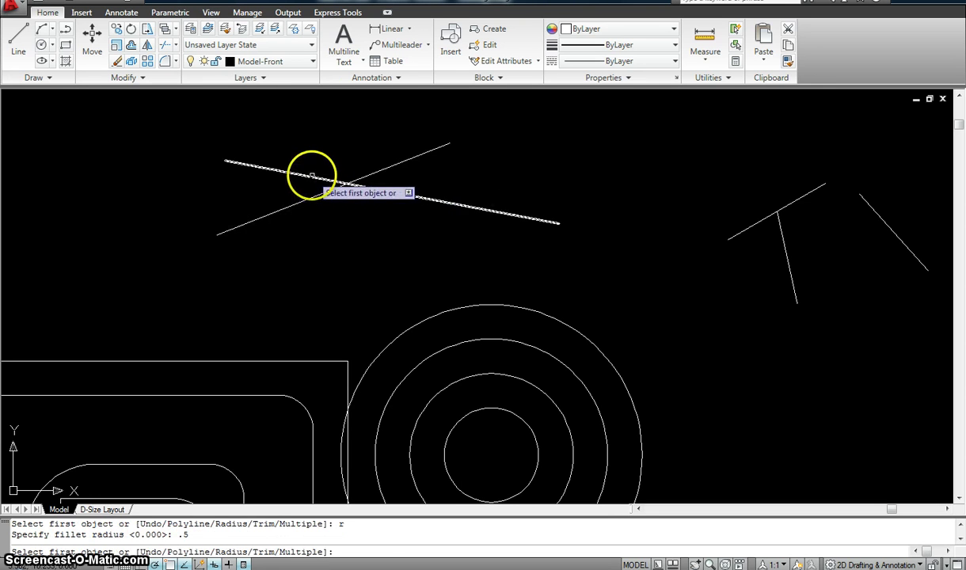
left_click(311, 176)
left_click(314, 196)
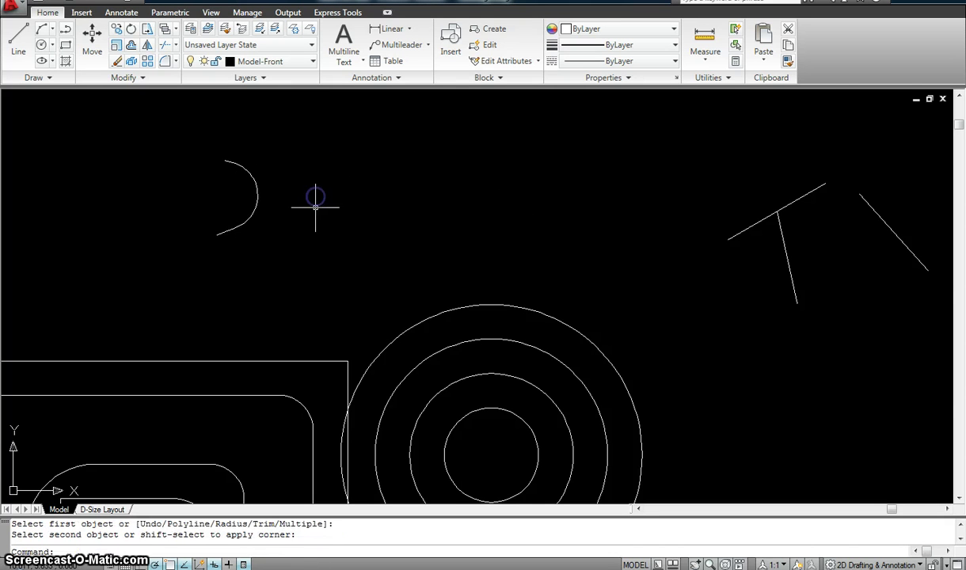
key("ctrl+z")
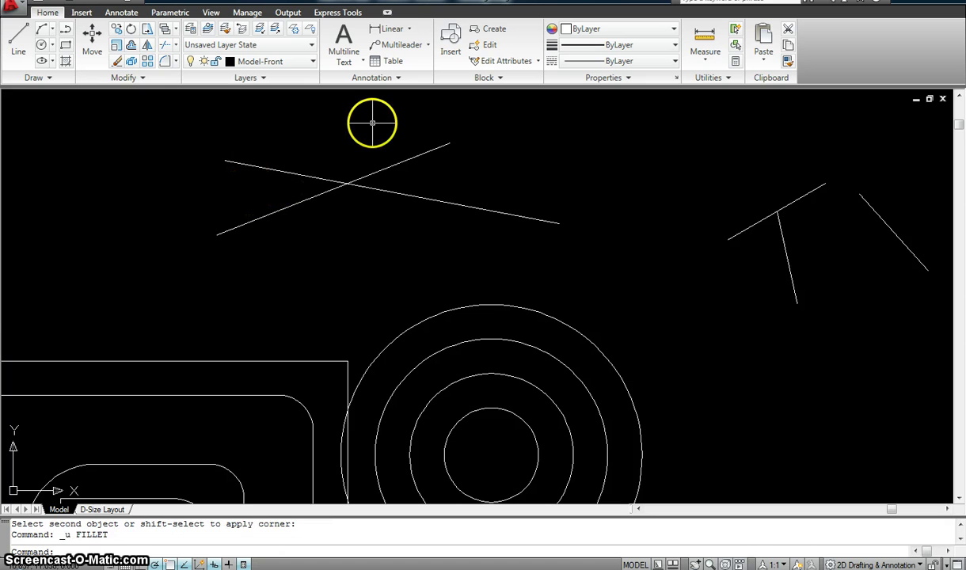
key("Escape")
key("Escape")
Fillet the two crossing lines above the circles with radius .1, keeping their left-hand parts
key("Return")
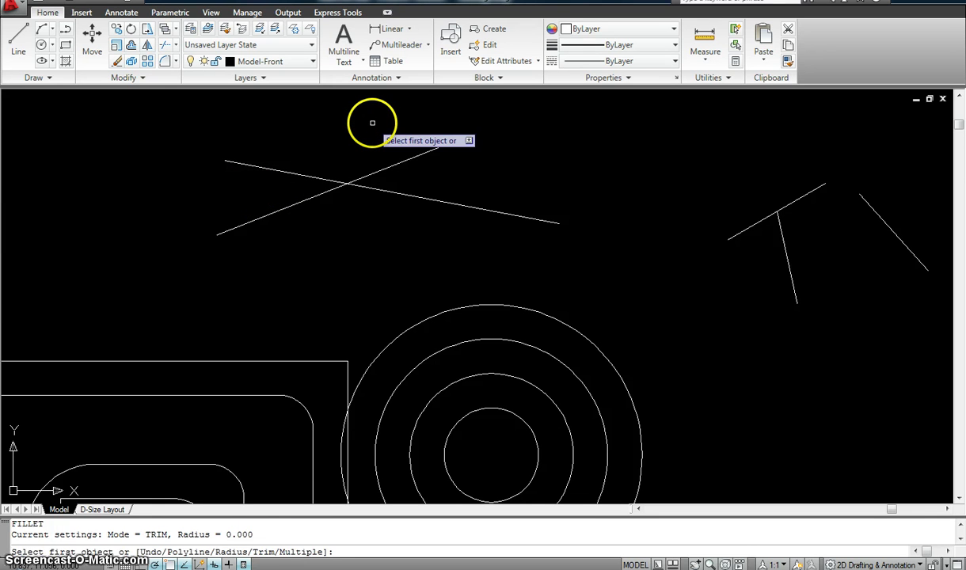
key("Return")
type(".1")
key("Return")
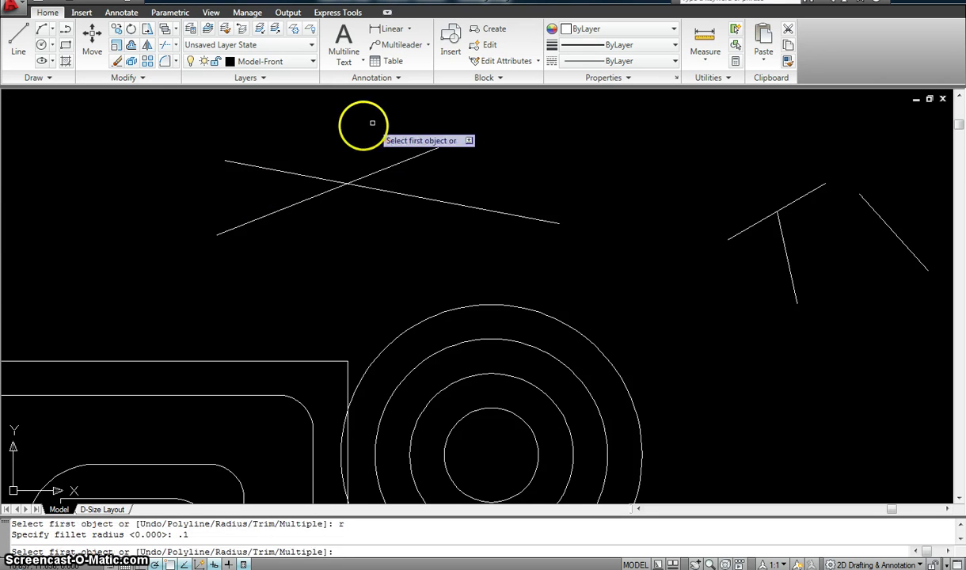
left_click(294, 204)
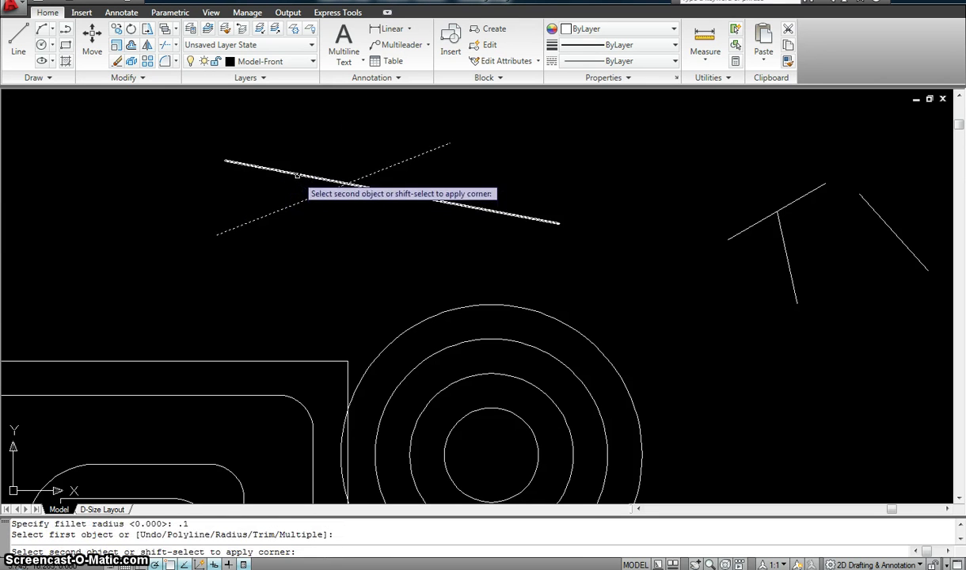
left_click(297, 174)
Fillet the T-shaped pair with radius .1, keeping the stem and the slanted line's upper-right part
scroll(471, 212, "down", 2)
key("Return")
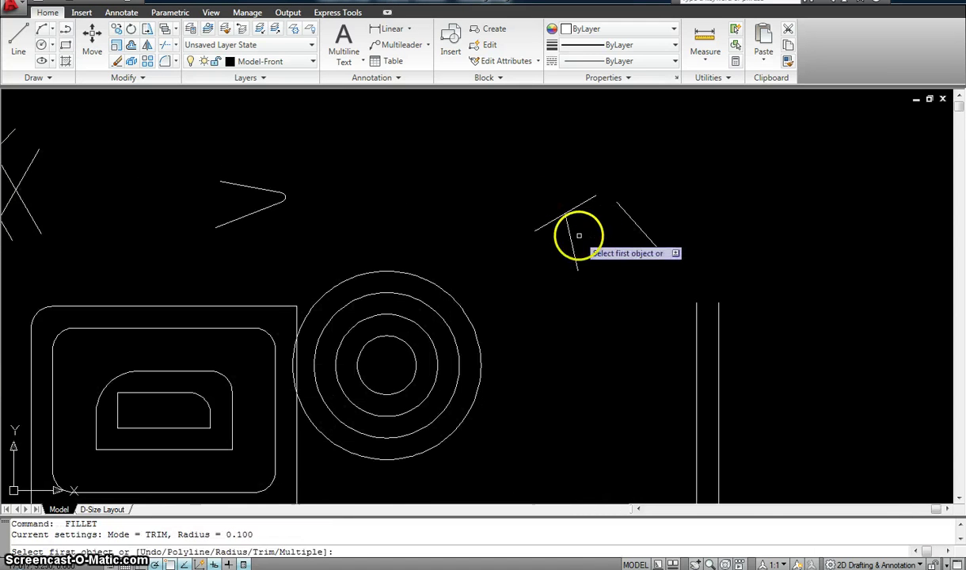
left_click(576, 208)
left_click(576, 207)
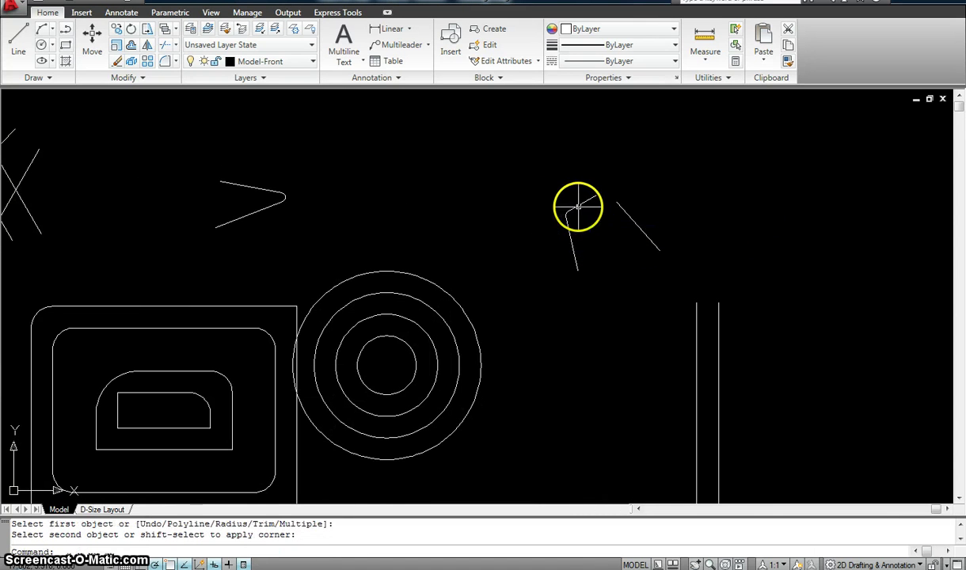
scroll(509, 215, "down", 5)
scroll(351, 196, "up", 3)
scroll(351, 196, "up", 3)
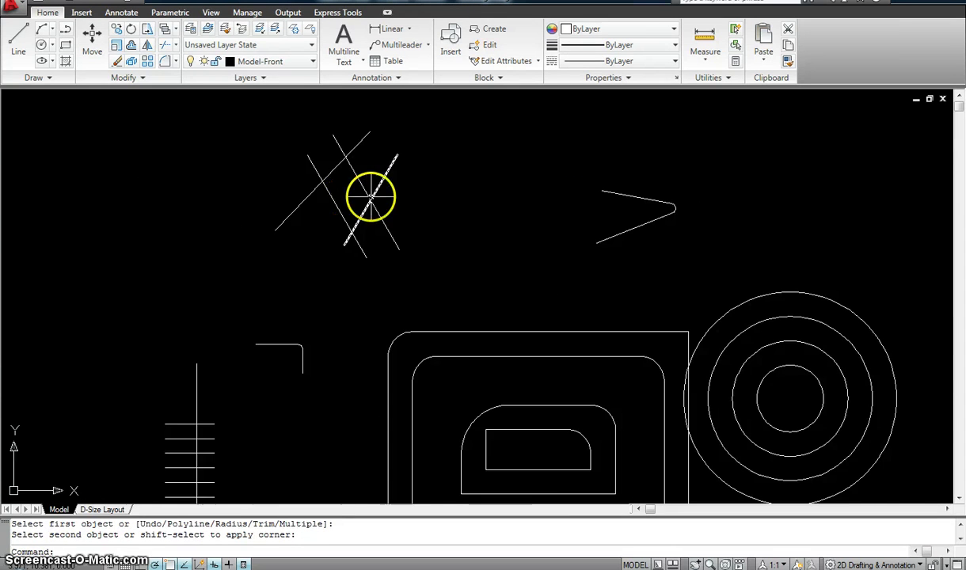
scroll(391, 211, "down", 3)
scroll(407, 217, "up", 2)
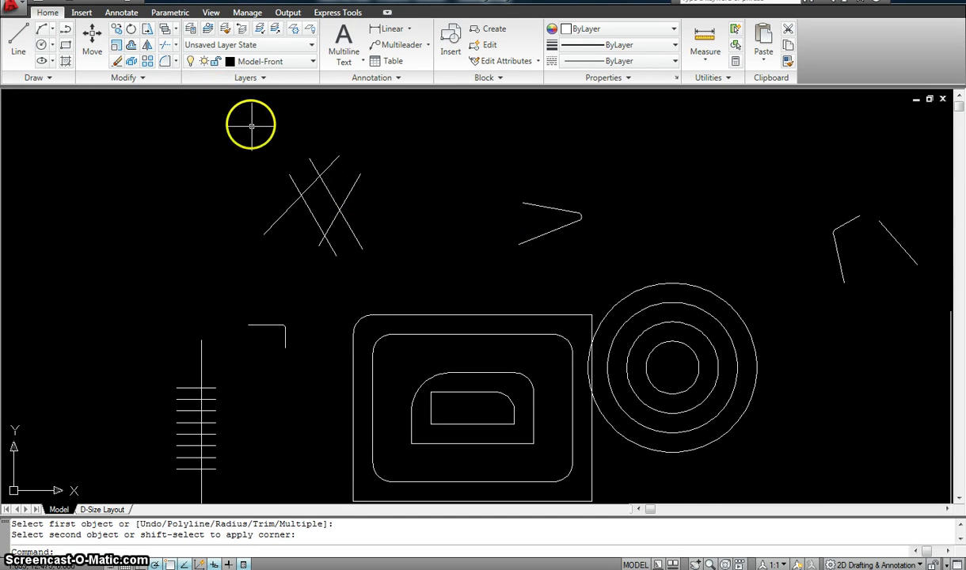
left_click(177, 66)
left_click(152, 109)
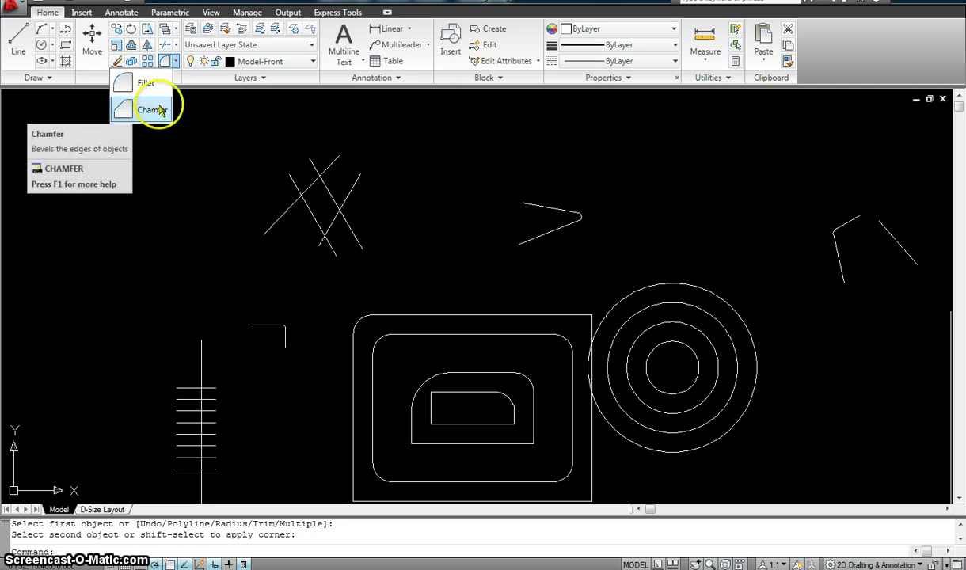
key("Escape")
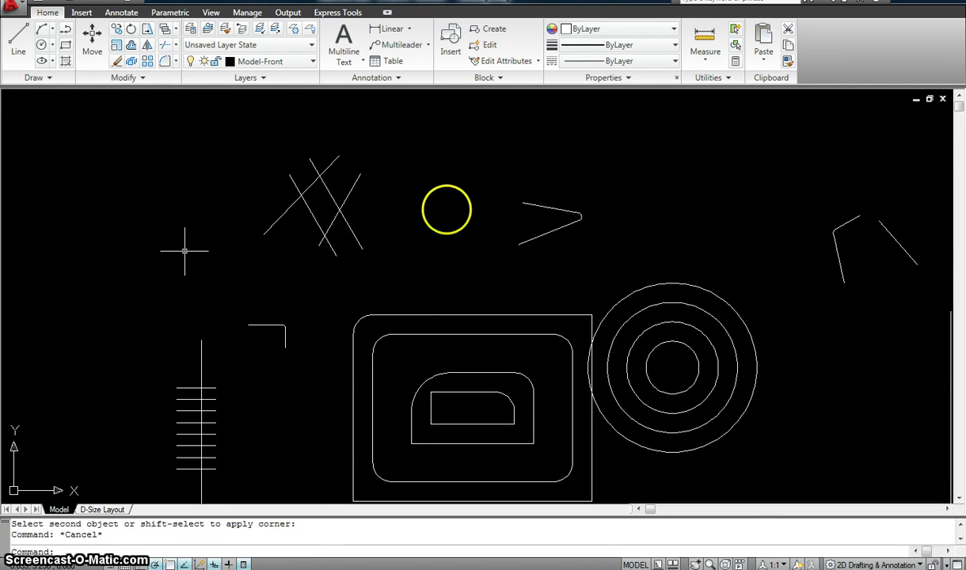
Draw a rectangle about 7 units wide in the empty area above the existing shapes
scroll(384, 162, "down", 3)
scroll(471, 339, "up", 2)
scroll(470, 339, "down", 5)
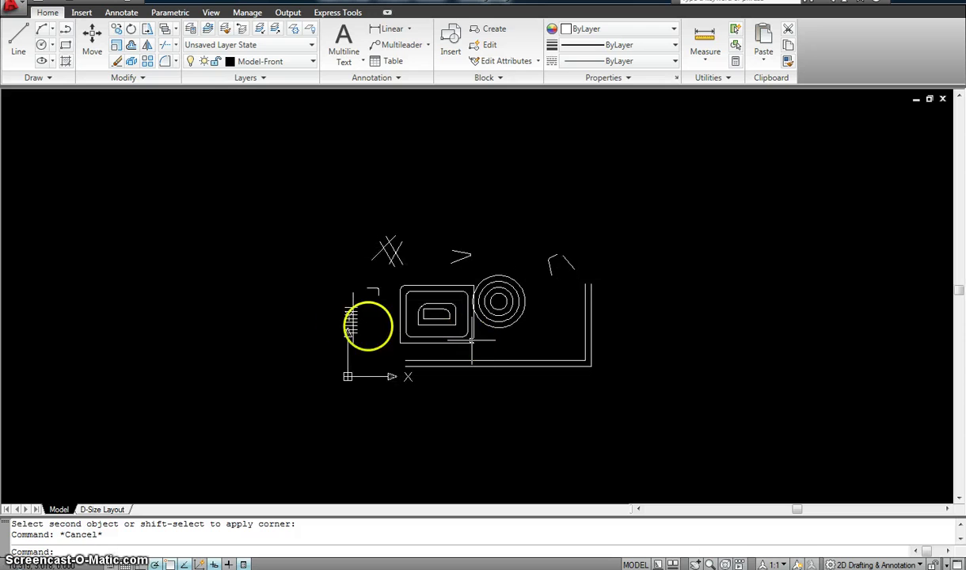
type("c")
key("Return")
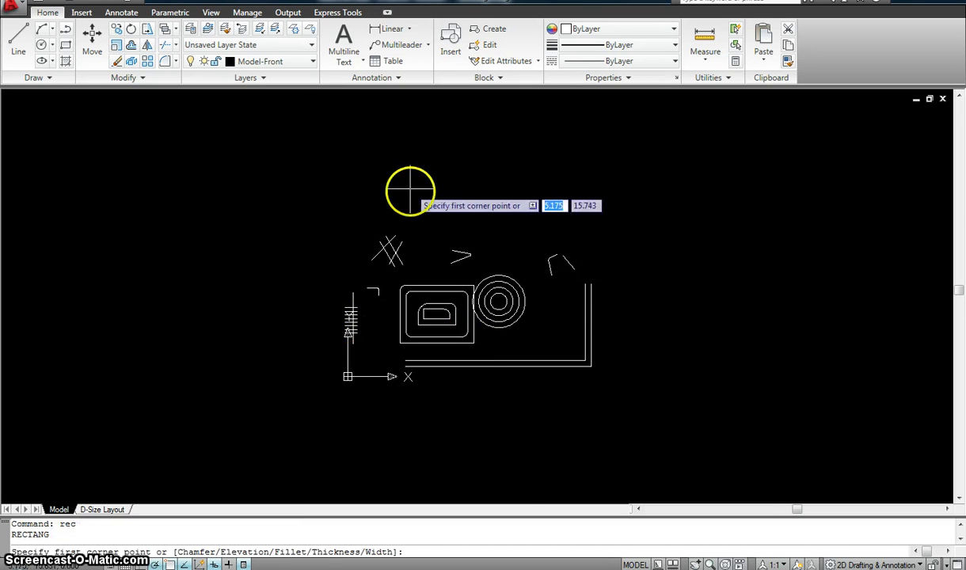
scroll(478, 202, "up", 3)
left_click(478, 208)
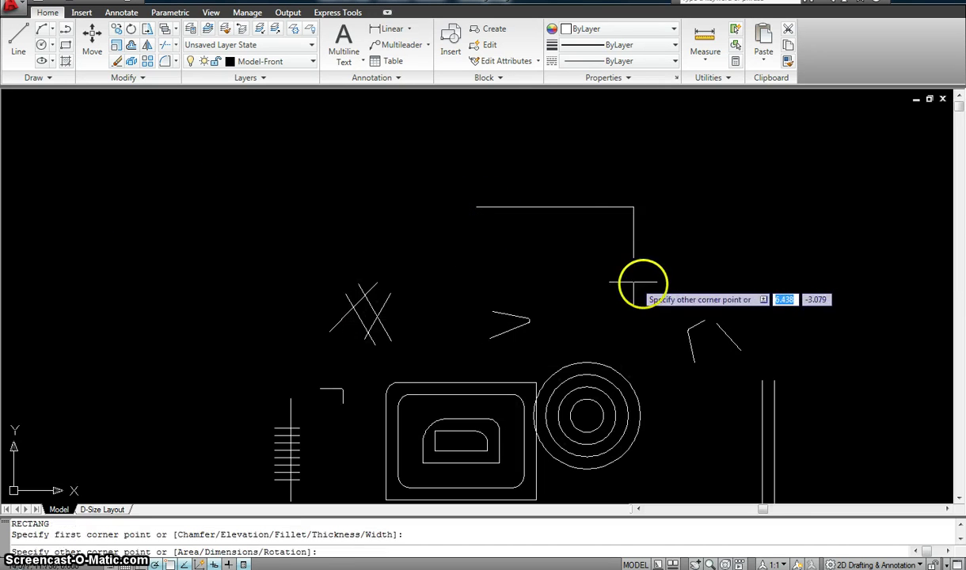
left_click(656, 294)
key("Escape")
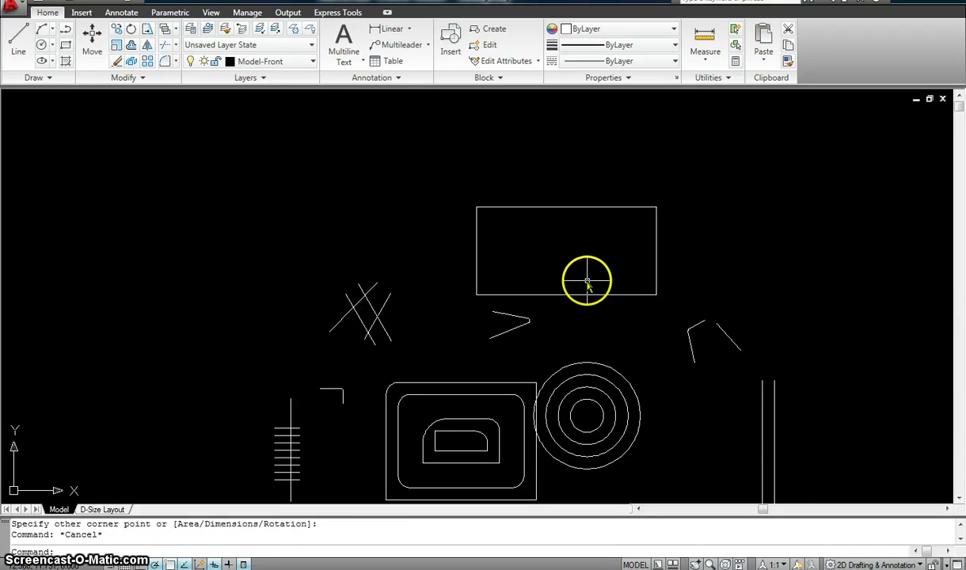
Measure along the new rectangle's upper edge from its upper-left corner
type("di")
key("Return")
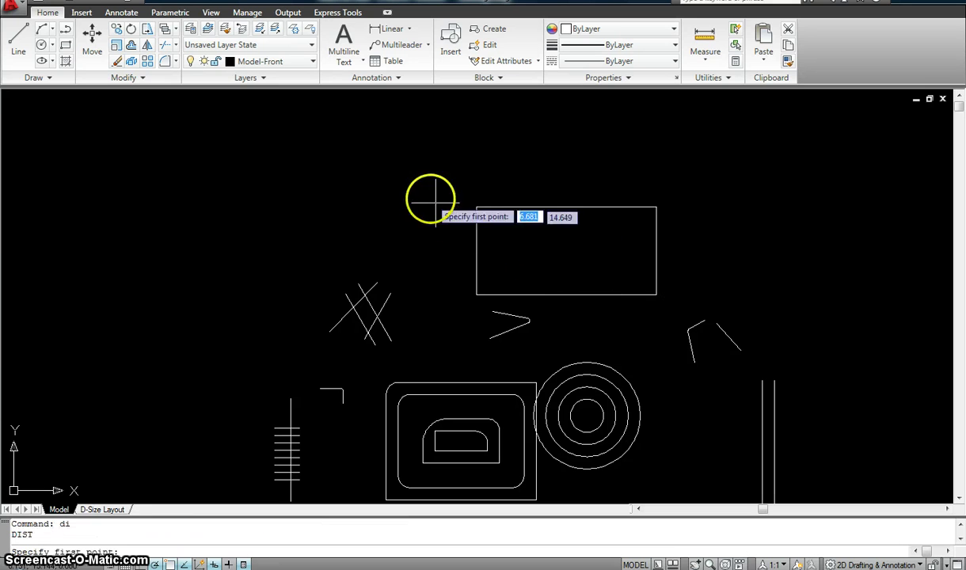
left_click(476, 206)
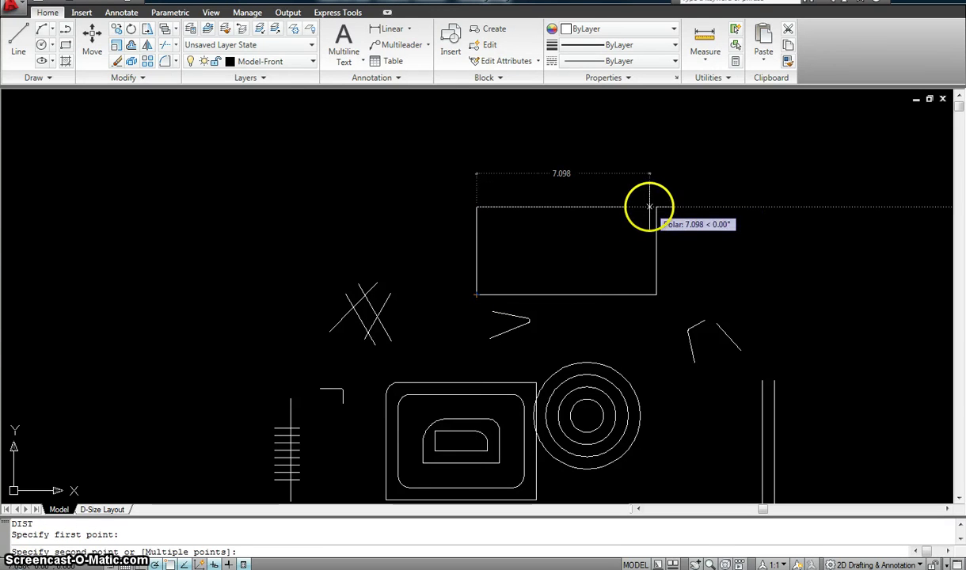
key("Escape")
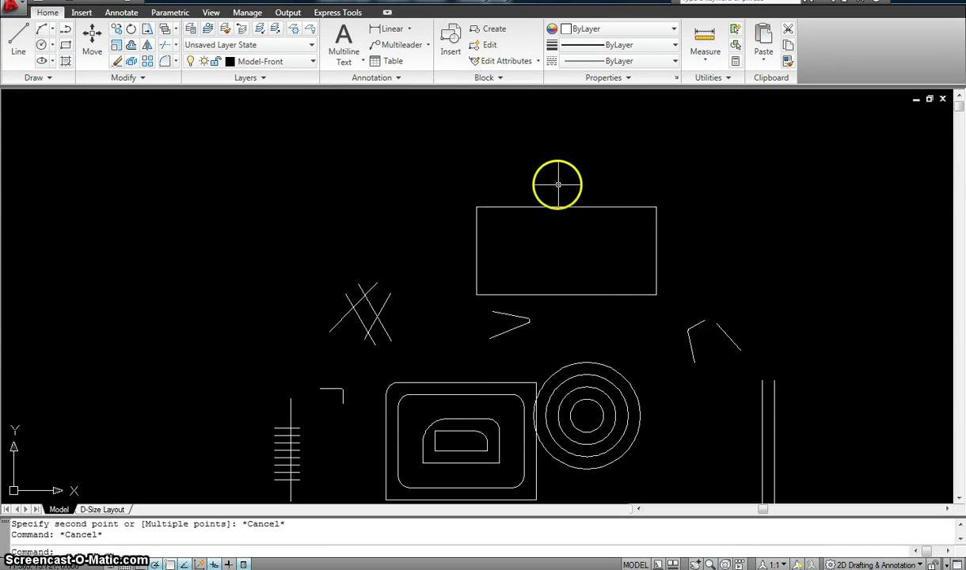
Chamfer the rectangle's upper-left corner with both chamfer distances set to 1
left_click(175, 62)
left_click(151, 108)
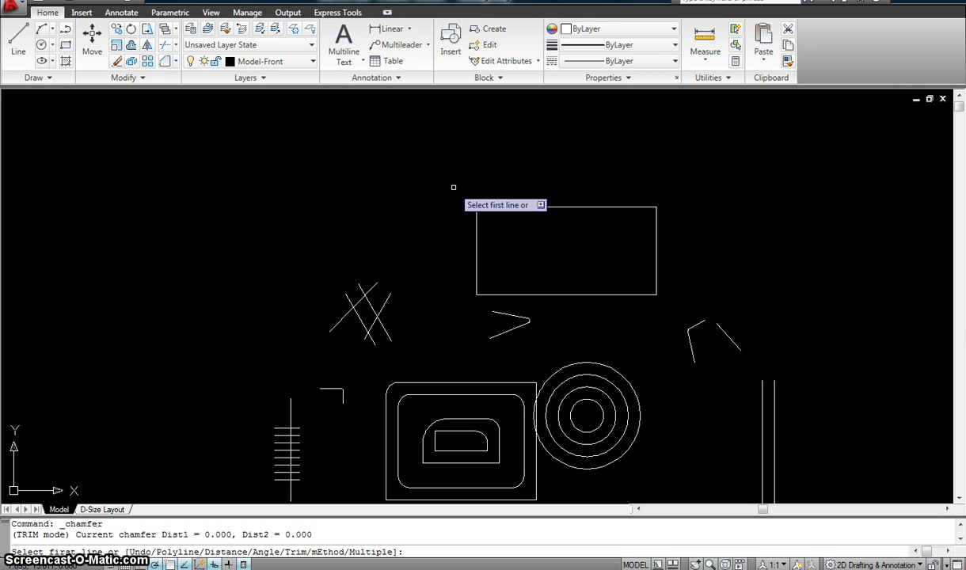
type("d")
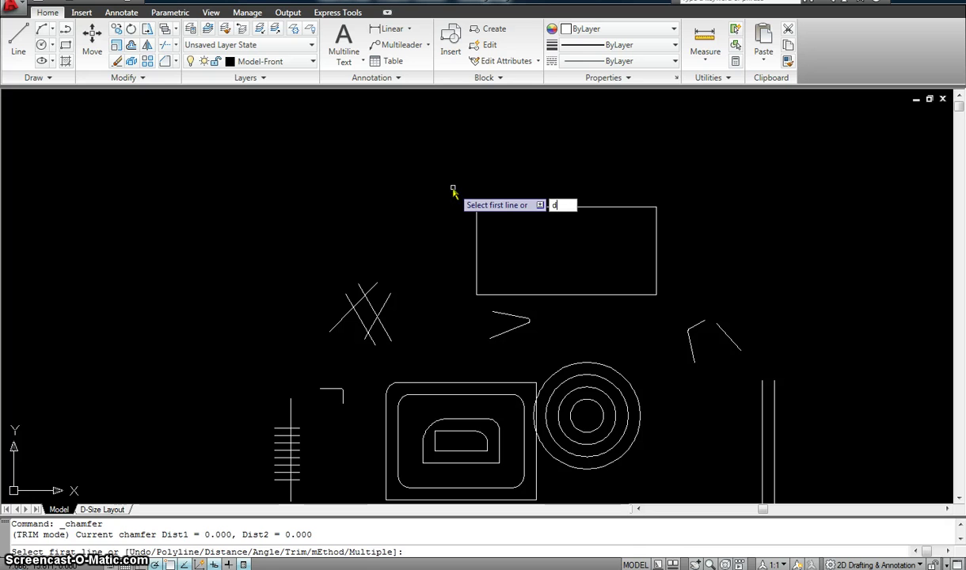
key("Return")
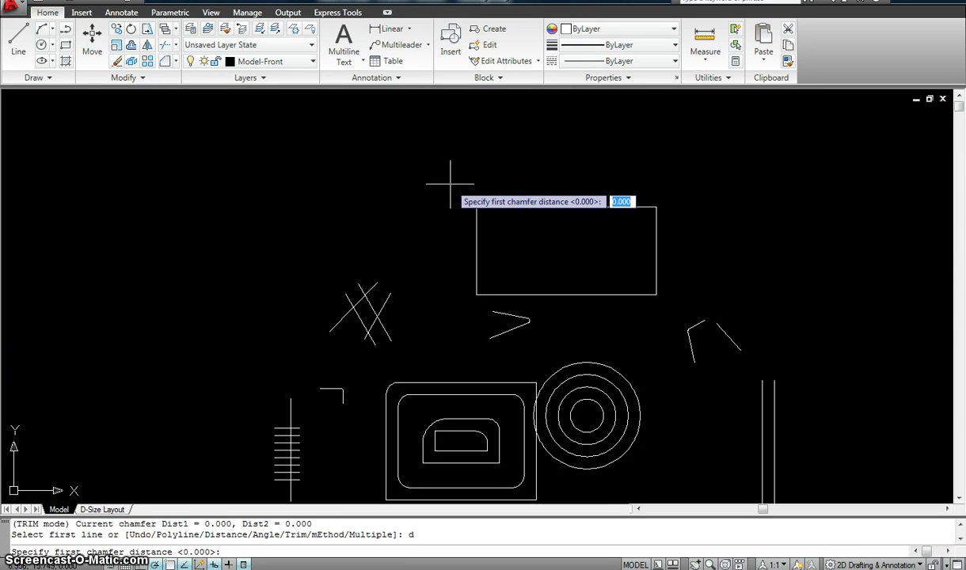
type("1")
key("Return")
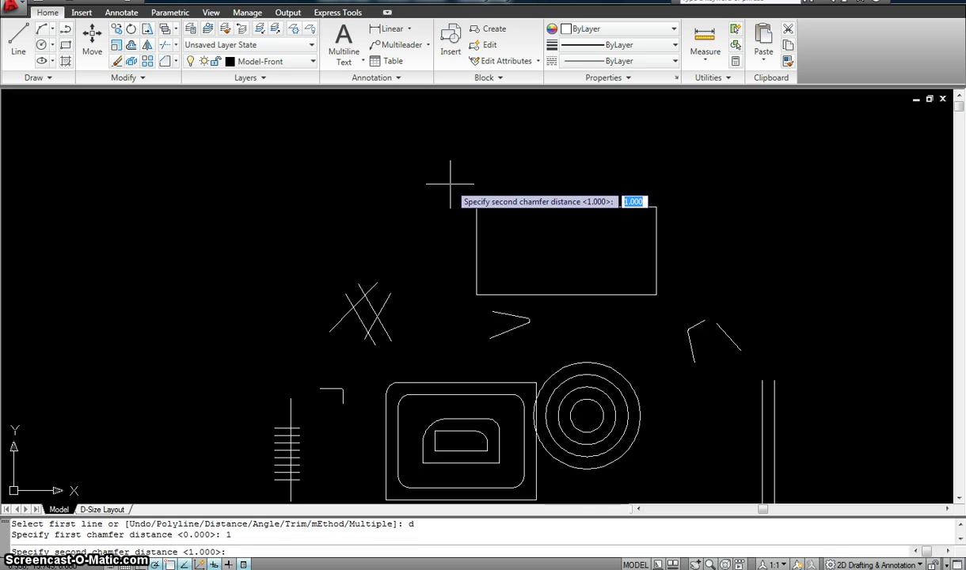
key("Return")
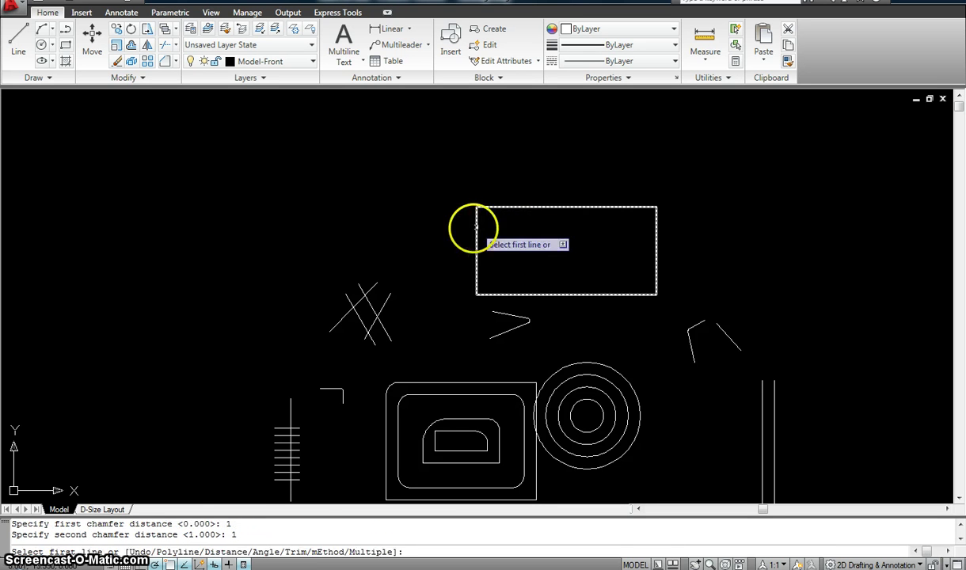
left_click(502, 207)
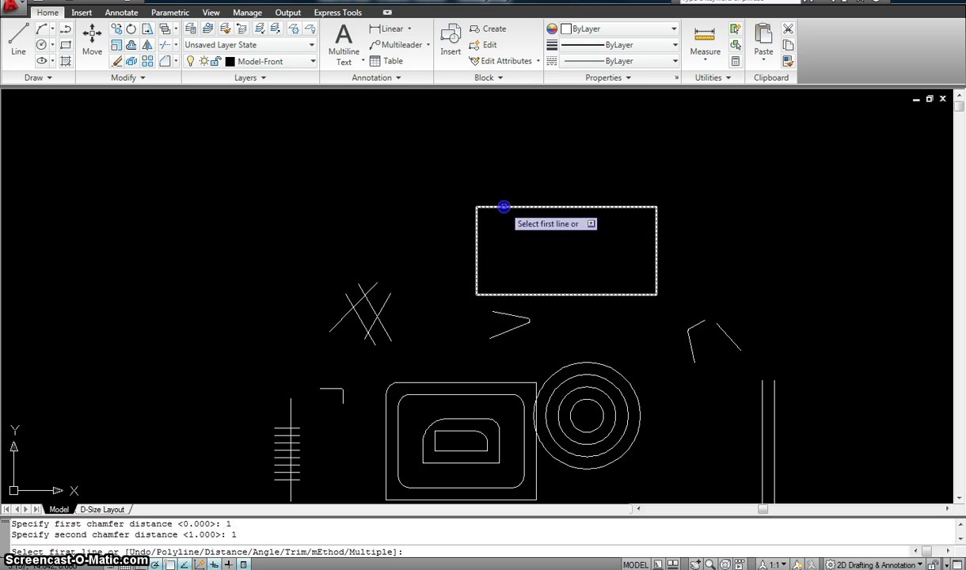
left_click(476, 241)
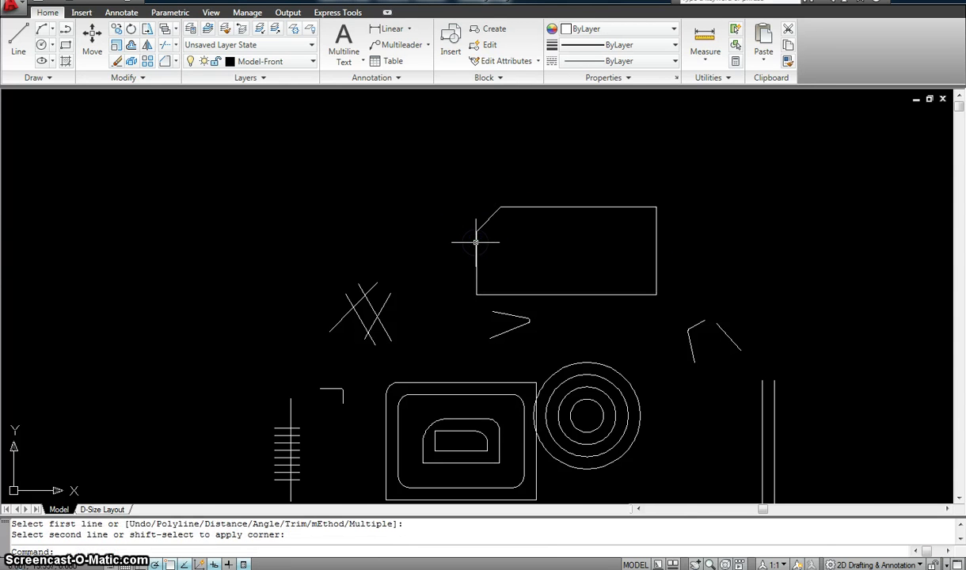
scroll(500, 205, "up", 2)
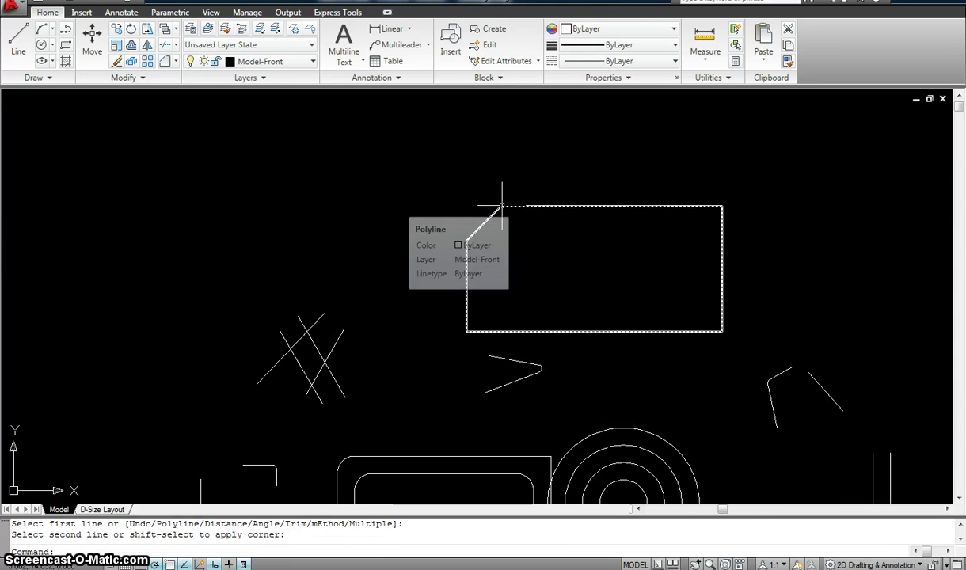
left_click(497, 207)
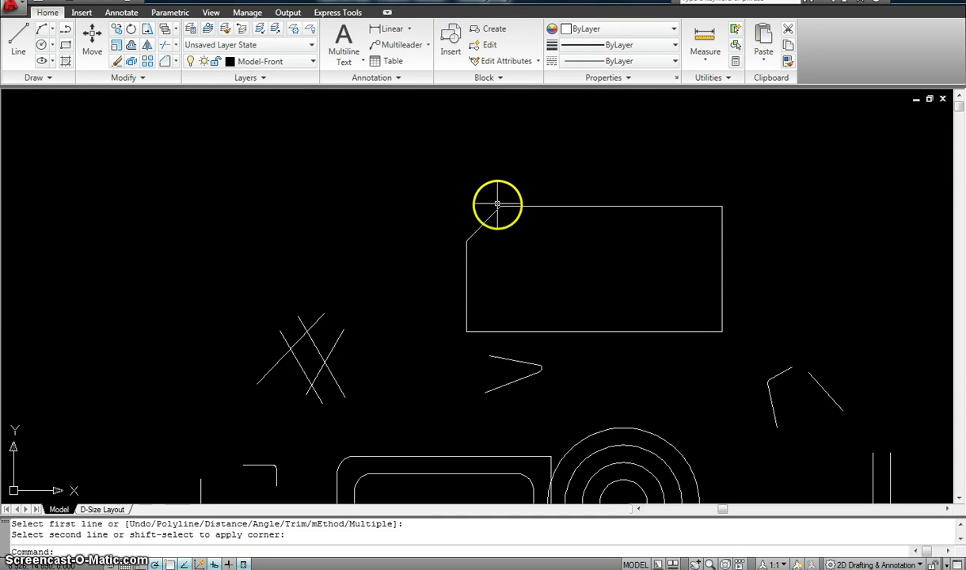
scroll(467, 206, "down", 1)
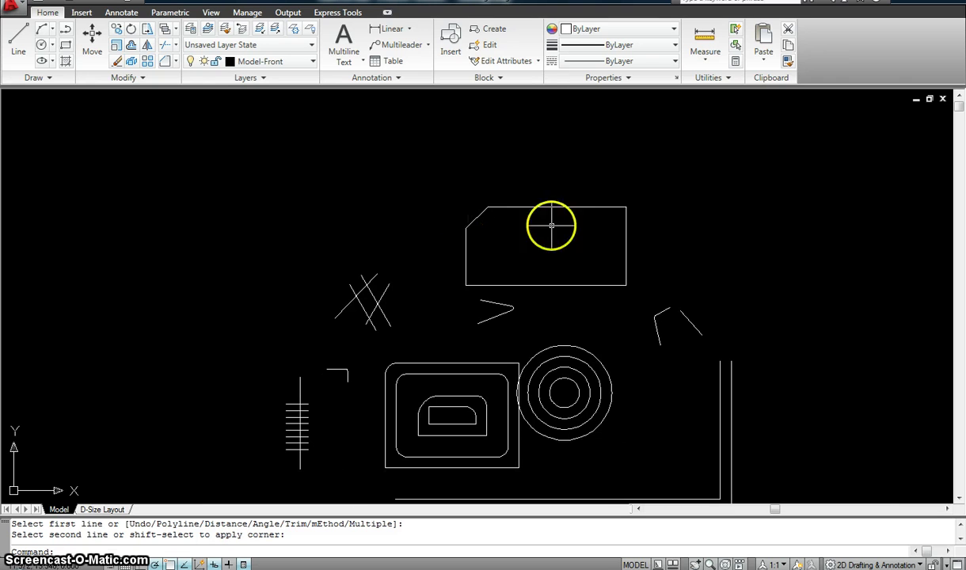
key("Escape")
key("Escape")
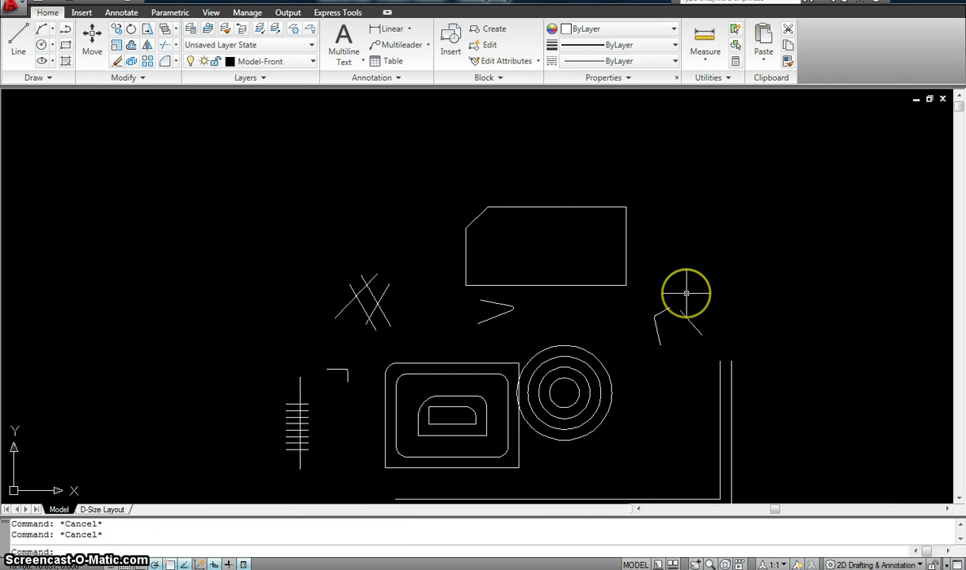
Chamfer the rectangle's lower-right corner with distance 2 along the right edge and 3 along the lower edge
left_click(165, 65)
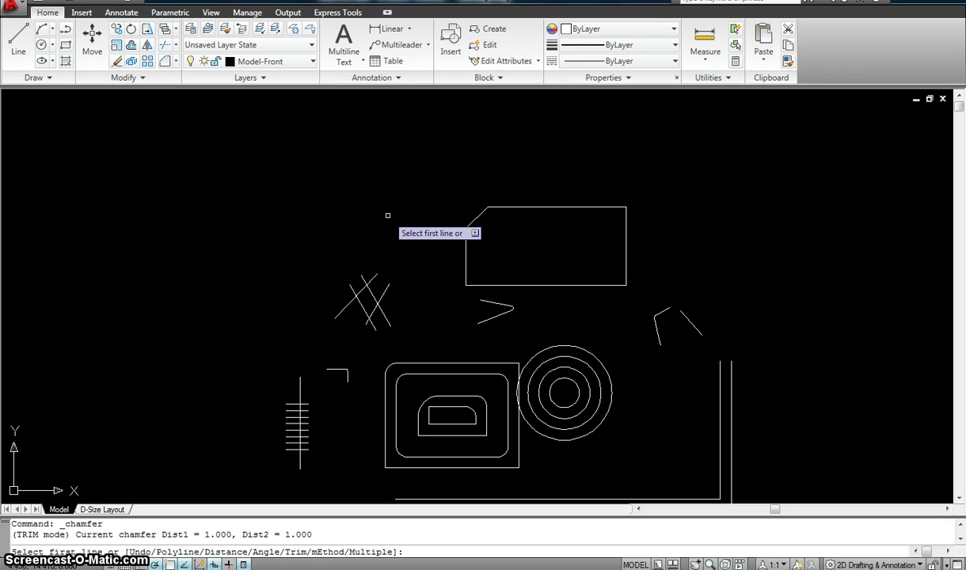
type("d")
key("Return")
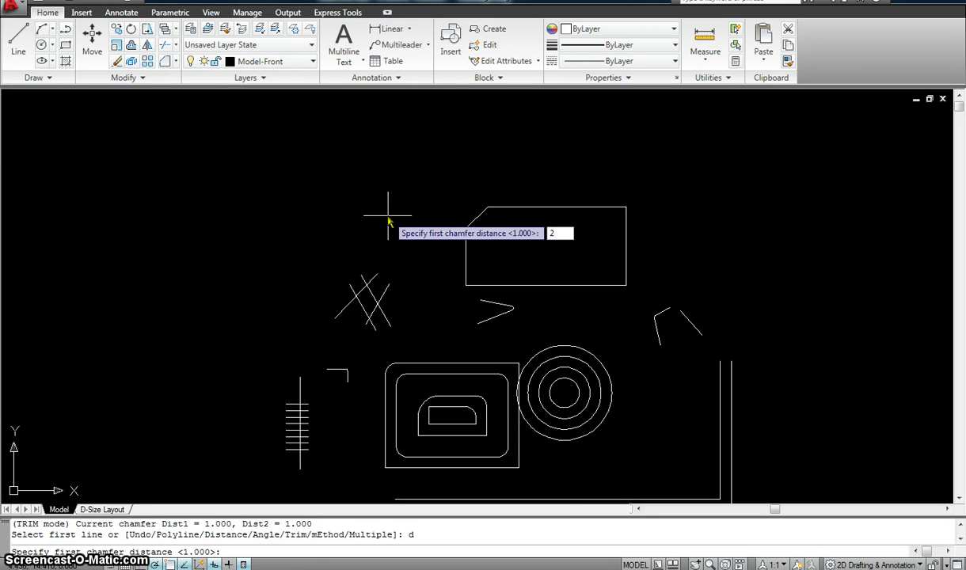
type("2")
key("Return")
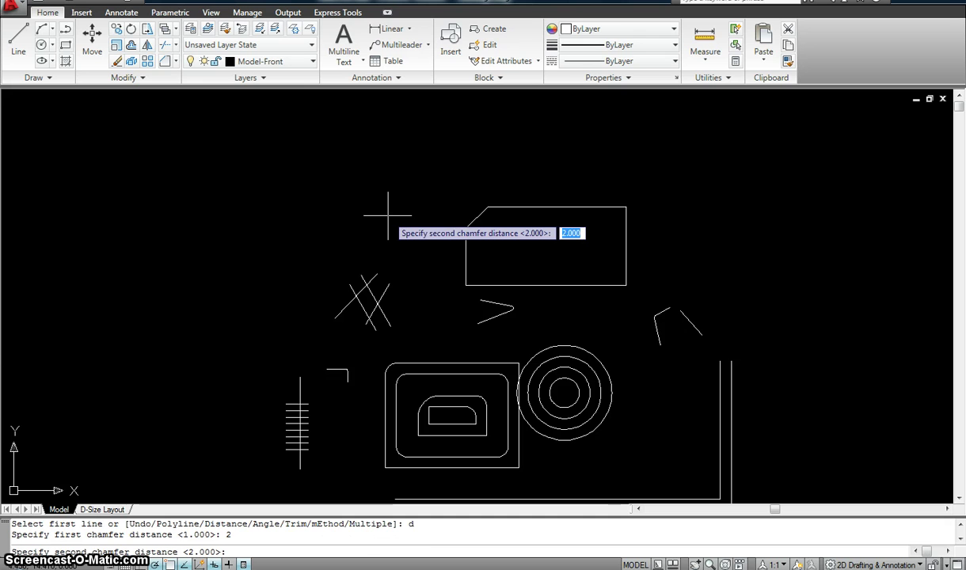
key("Return")
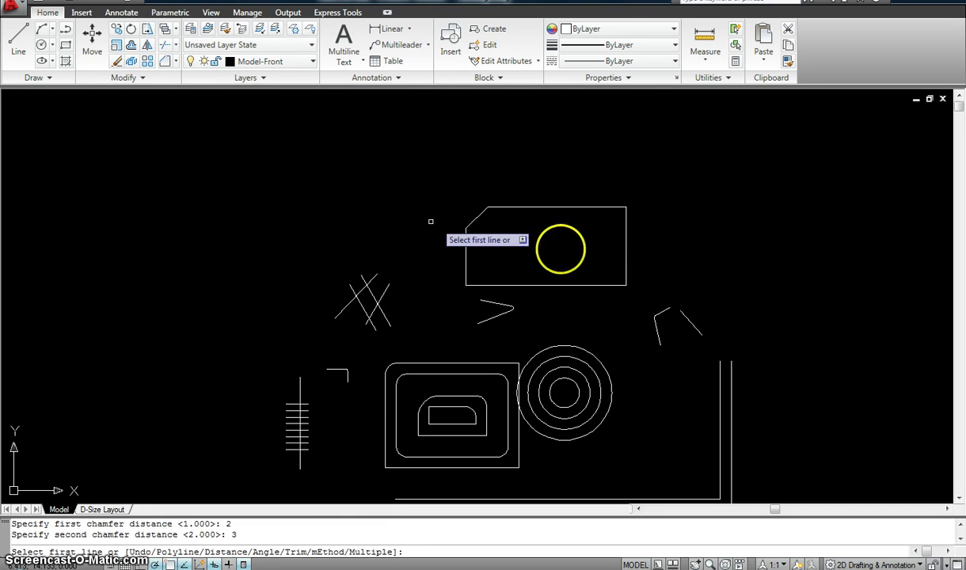
left_click(625, 233)
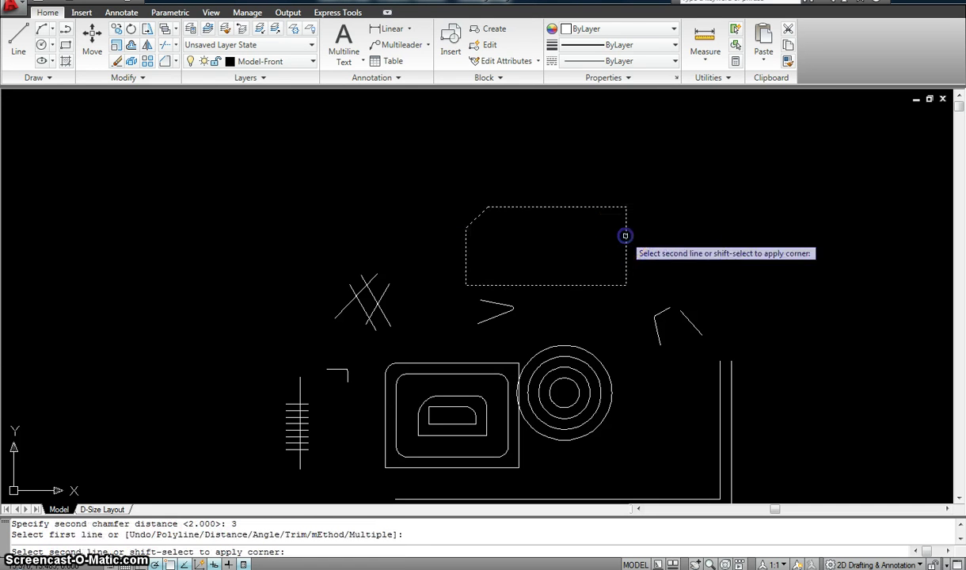
left_click(588, 284)
mouse_move(623, 290)
left_mouse_down()
mouse_move(612, 289)
mouse_move(625, 250)
left_mouse_up()
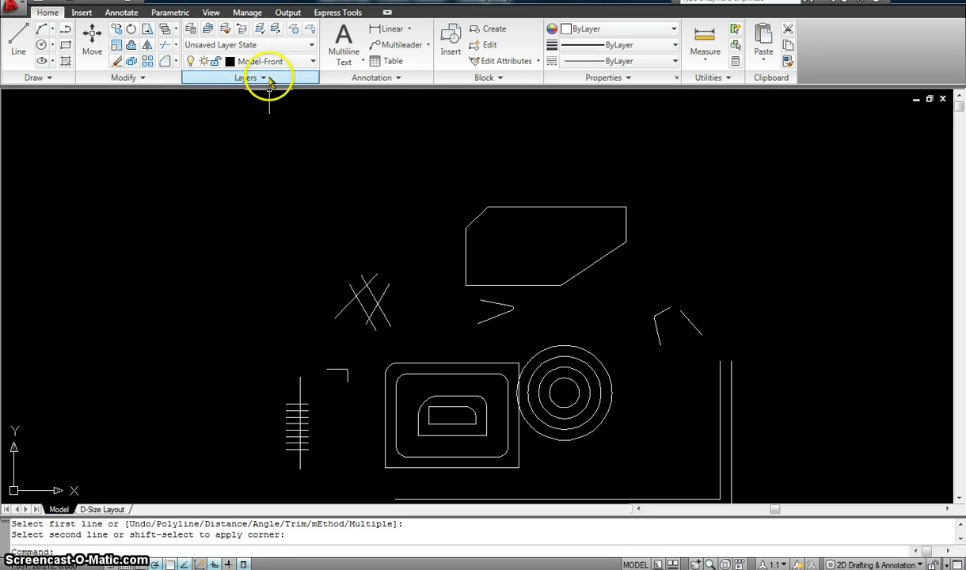
left_click(174, 62)
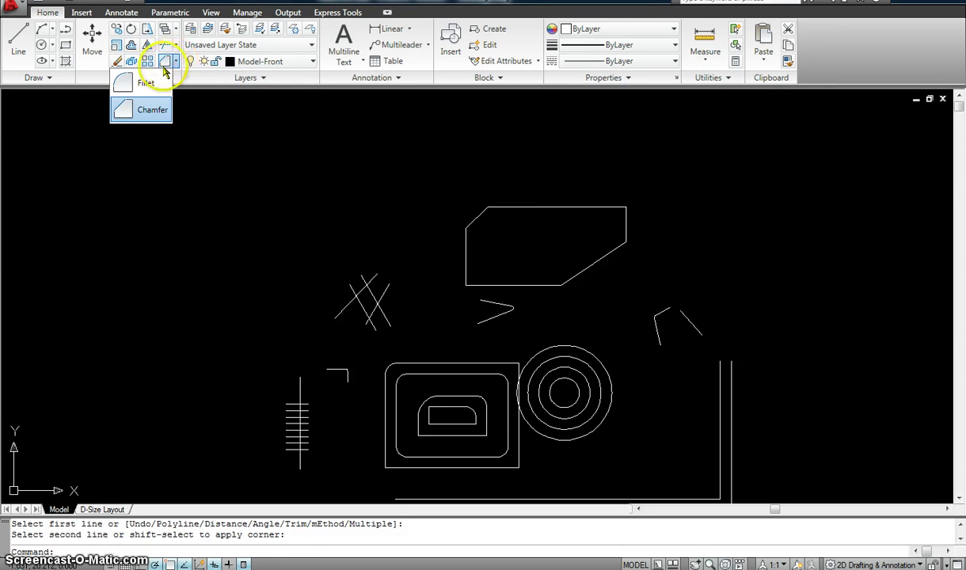
left_click(145, 84)
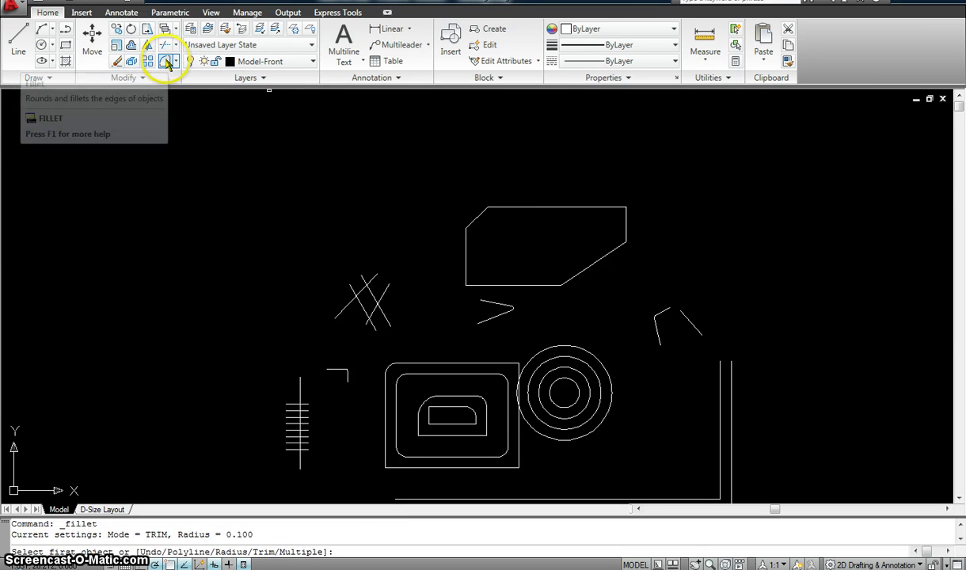
key("Escape")
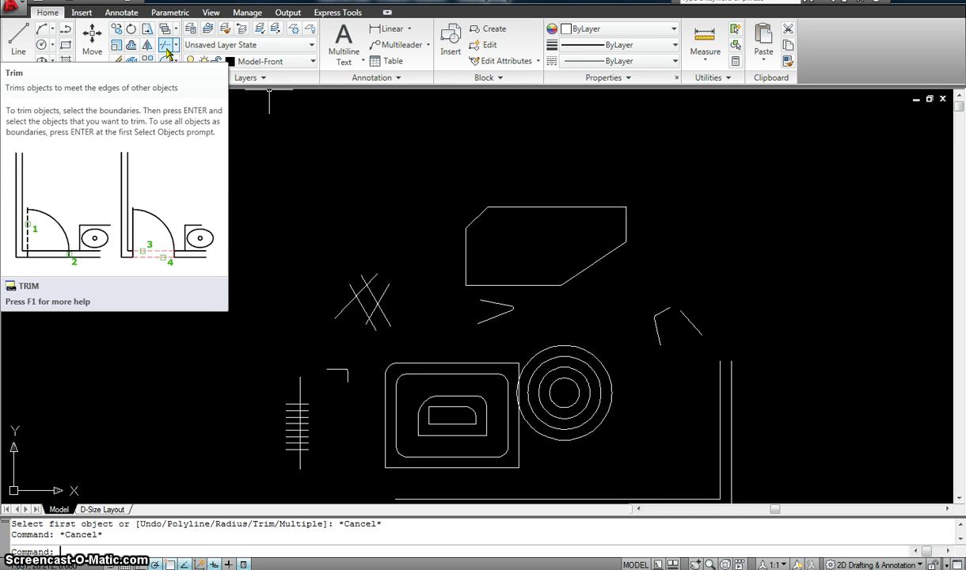
left_click(172, 49)
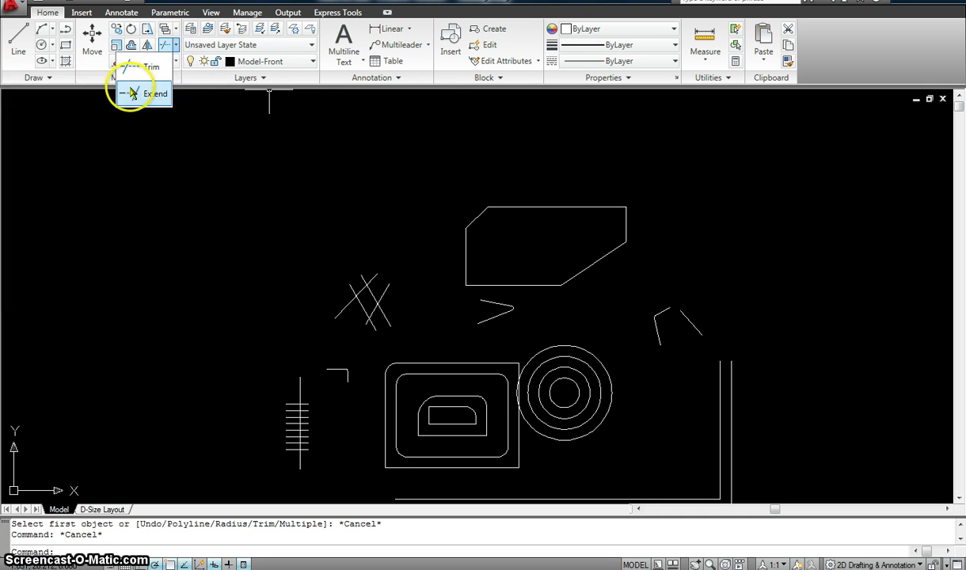
left_click(169, 51)
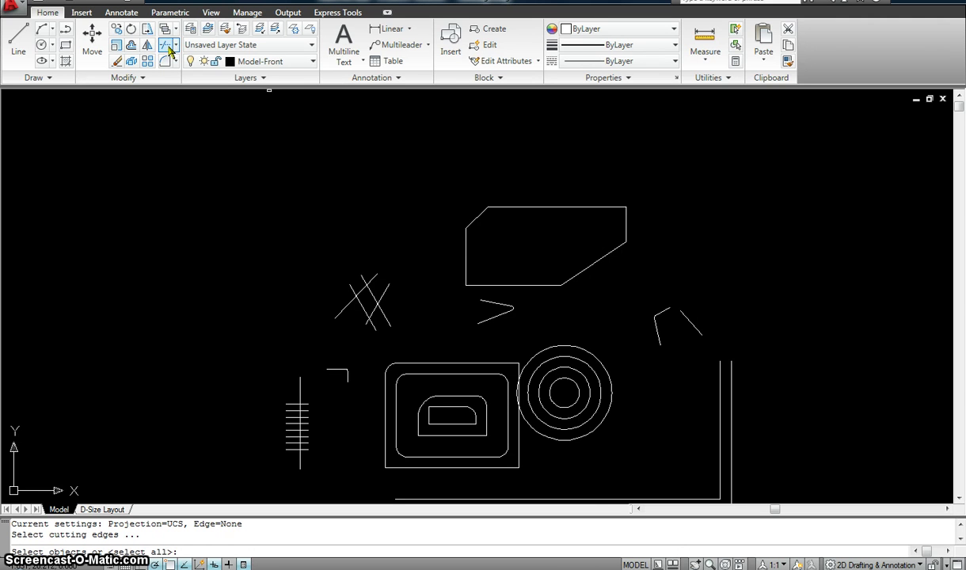
middle_click_drag(276, 322, 276, 298)
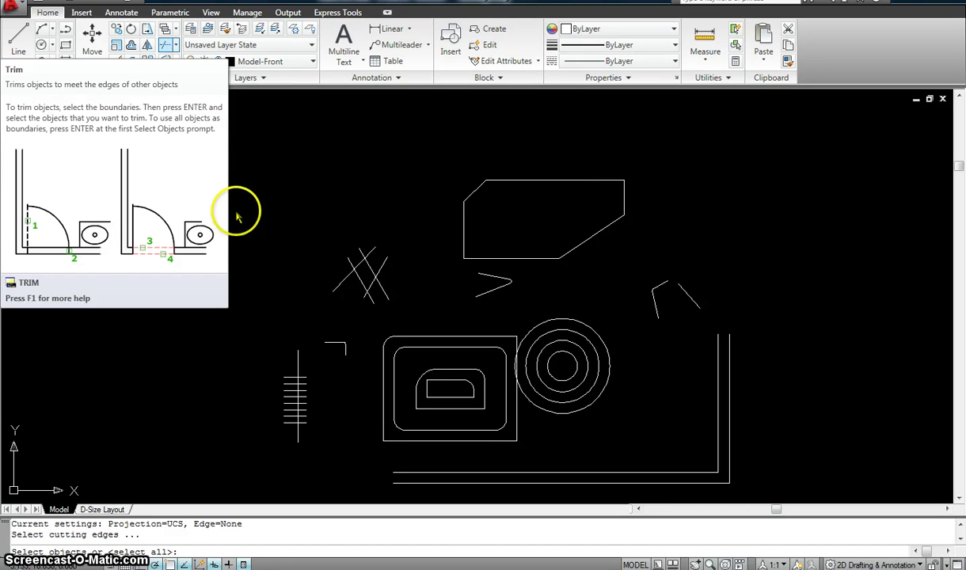
key("Escape")
key("Escape")
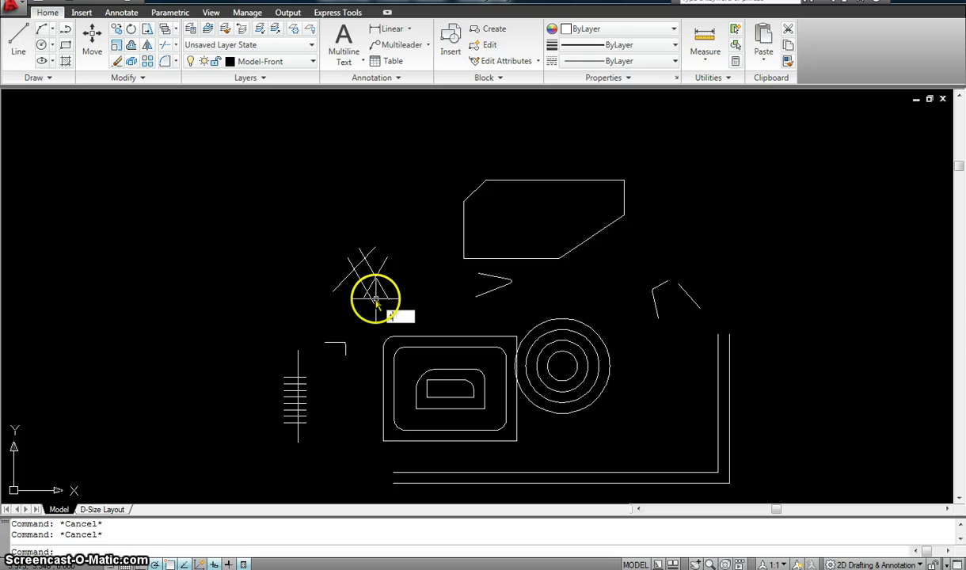
Trim the lower ends of the two lines meeting at the lowest intersection, using all four crossing lines as cutting edges
key("space")
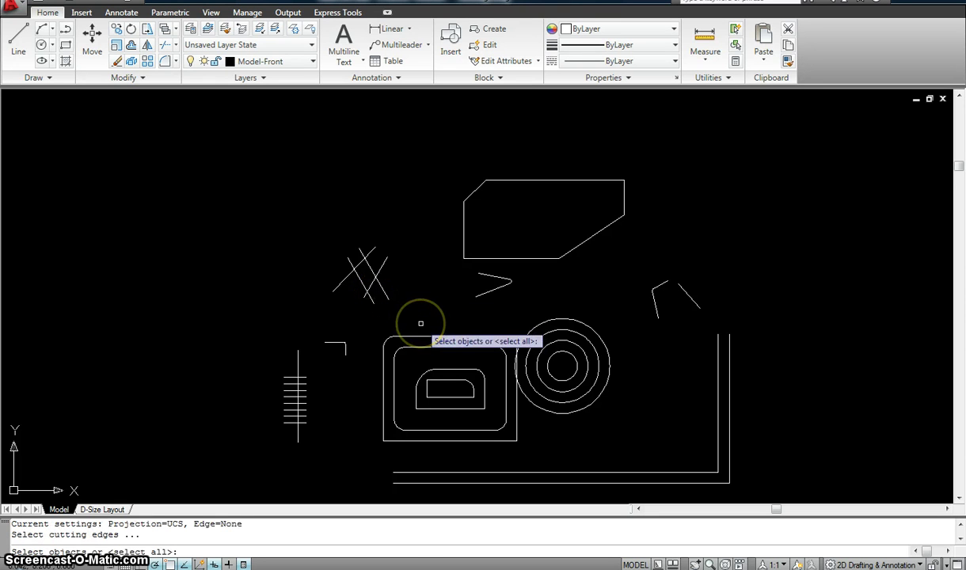
left_click(421, 322)
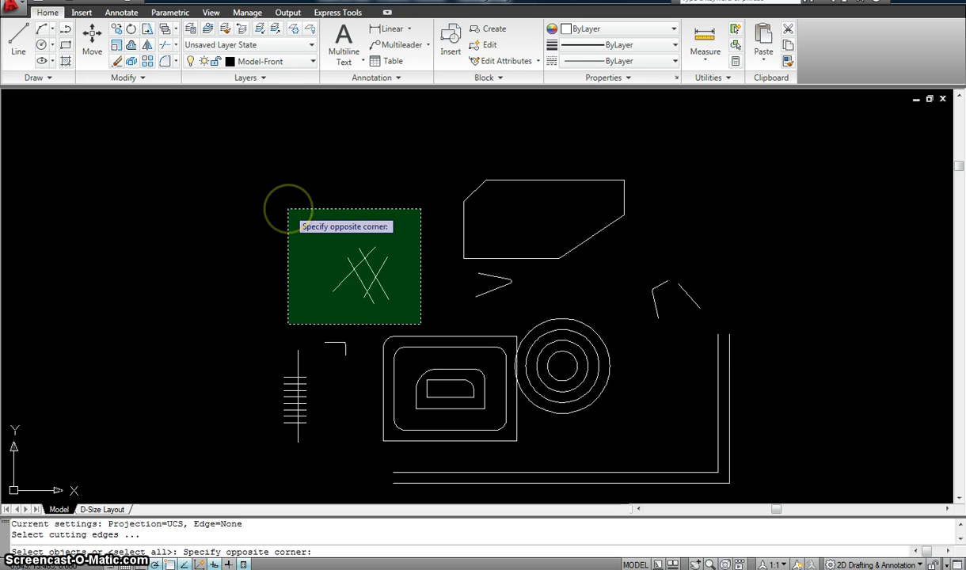
left_click(288, 209)
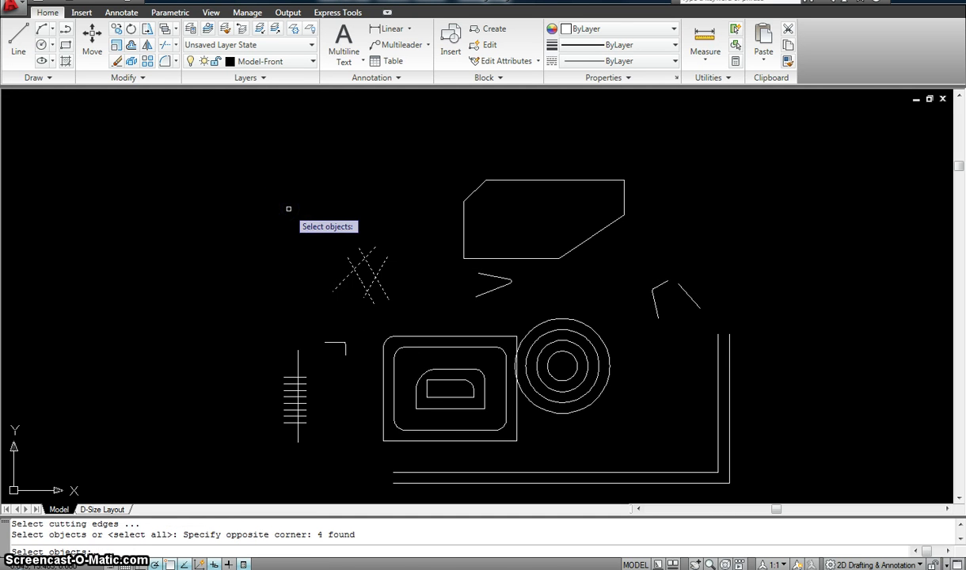
key("space")
scroll(371, 307, "up", 6)
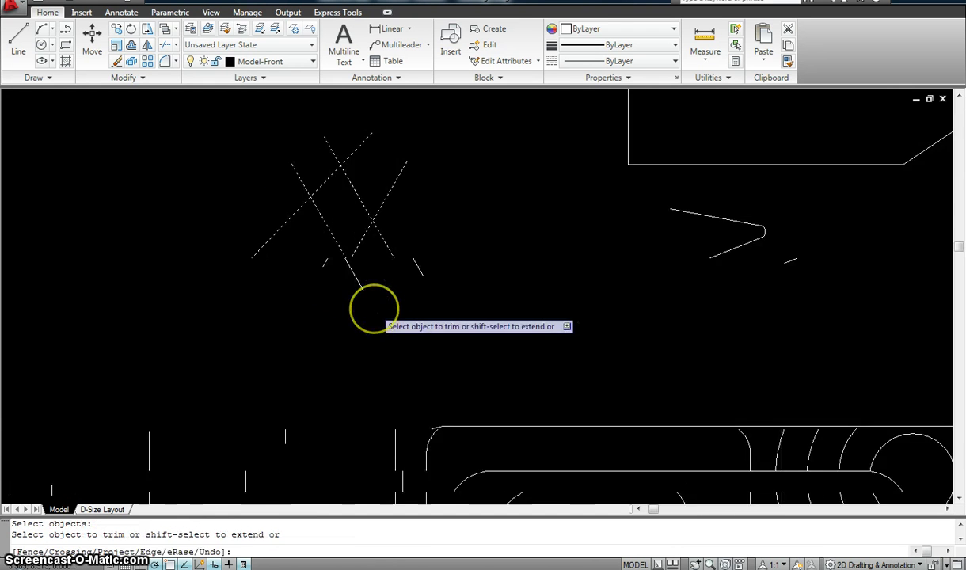
scroll(356, 320, "down", 2)
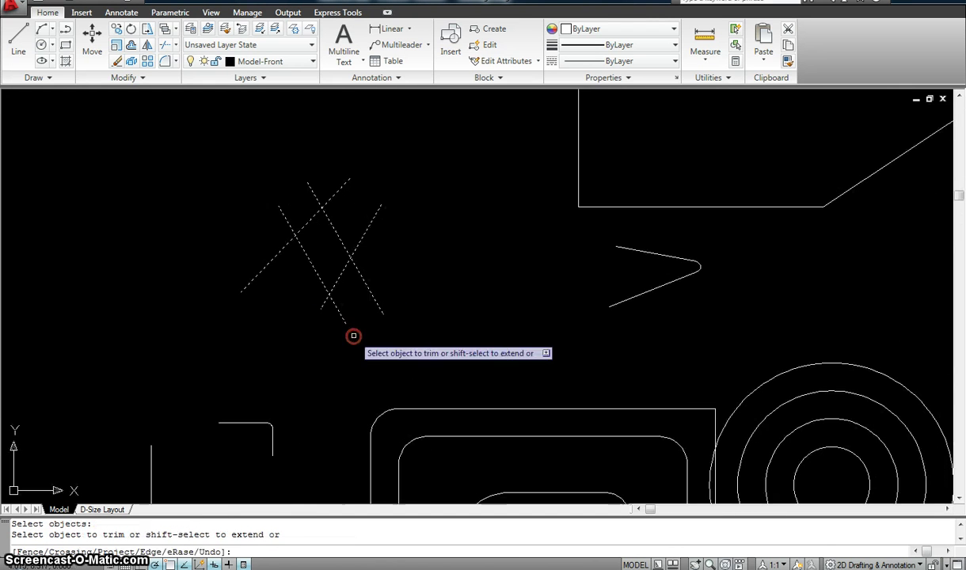
left_click(325, 303)
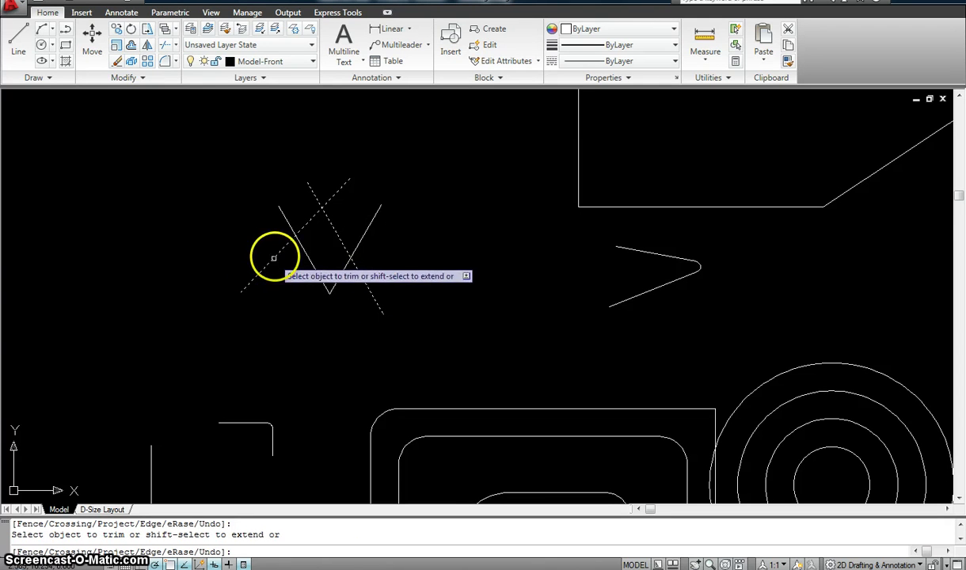
left_click(280, 211)
type("u")
key("Return")
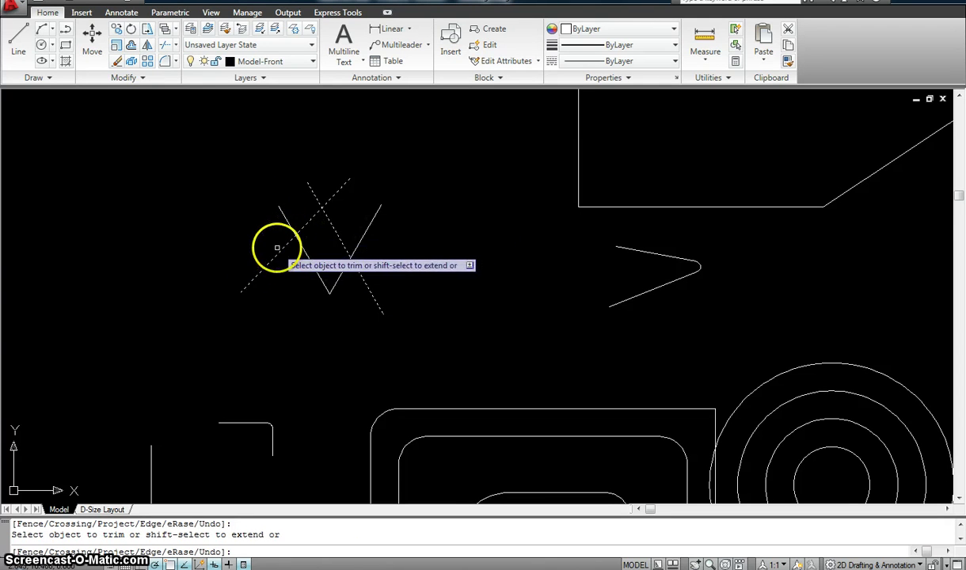
Trim the remaining outer ends of the crossing lines so only the closed four-sided shape between their intersections is left
left_click(278, 251)
left_click(289, 224)
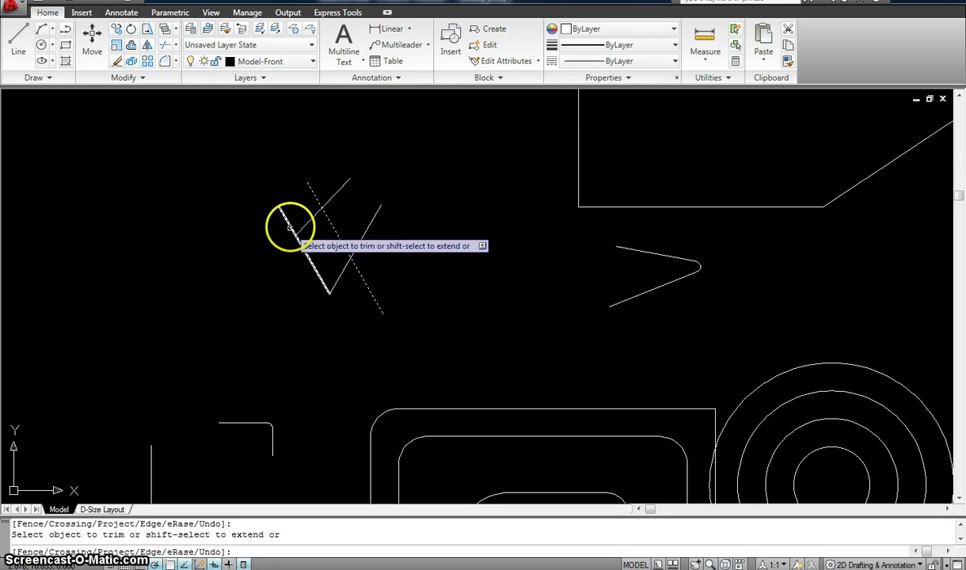
left_click(316, 196)
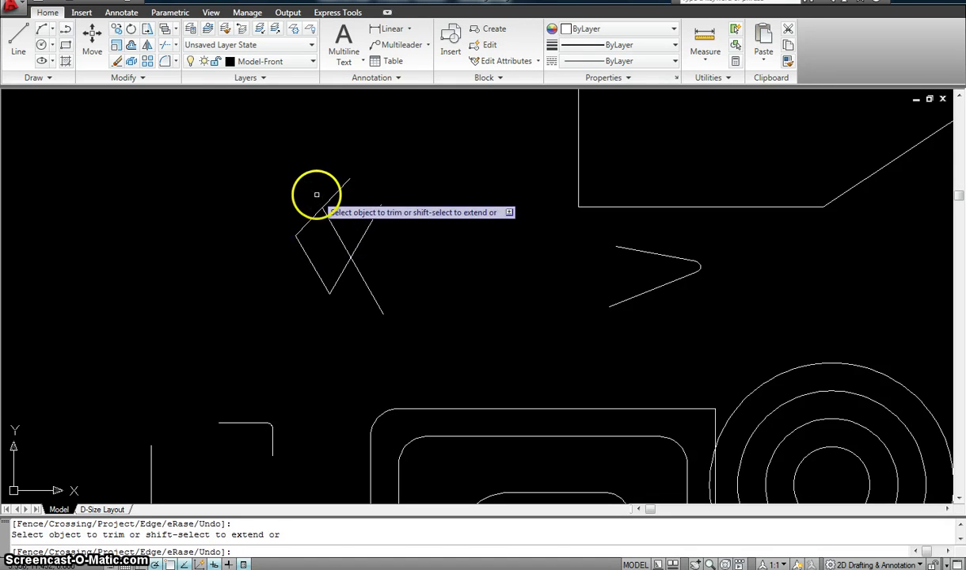
left_click(367, 232)
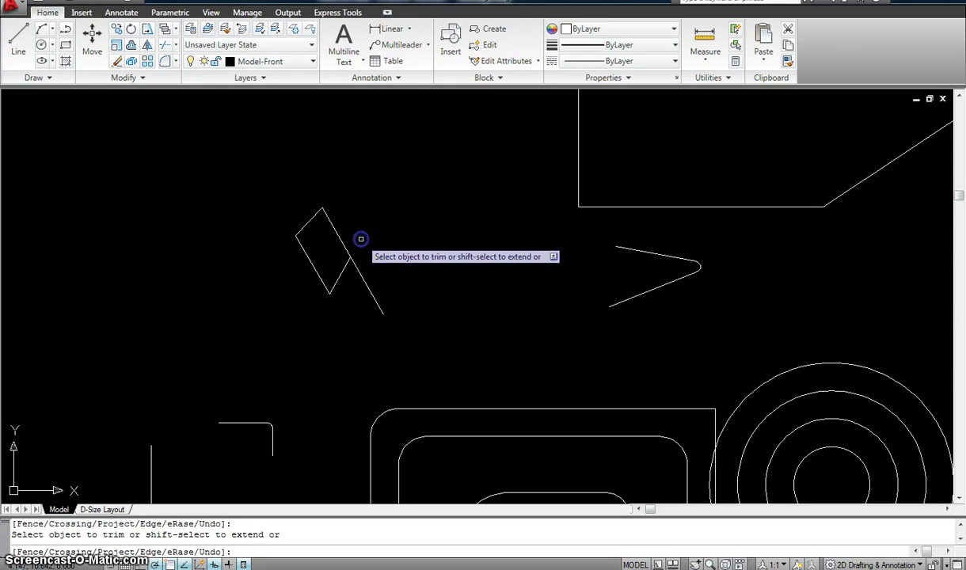
left_click(356, 268)
left_click(335, 231)
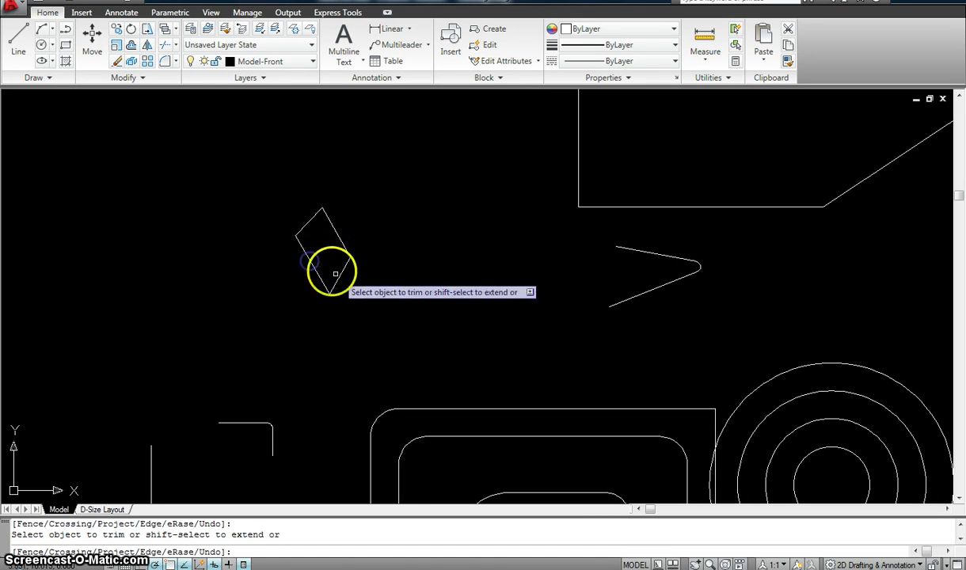
key("ctrl+z")
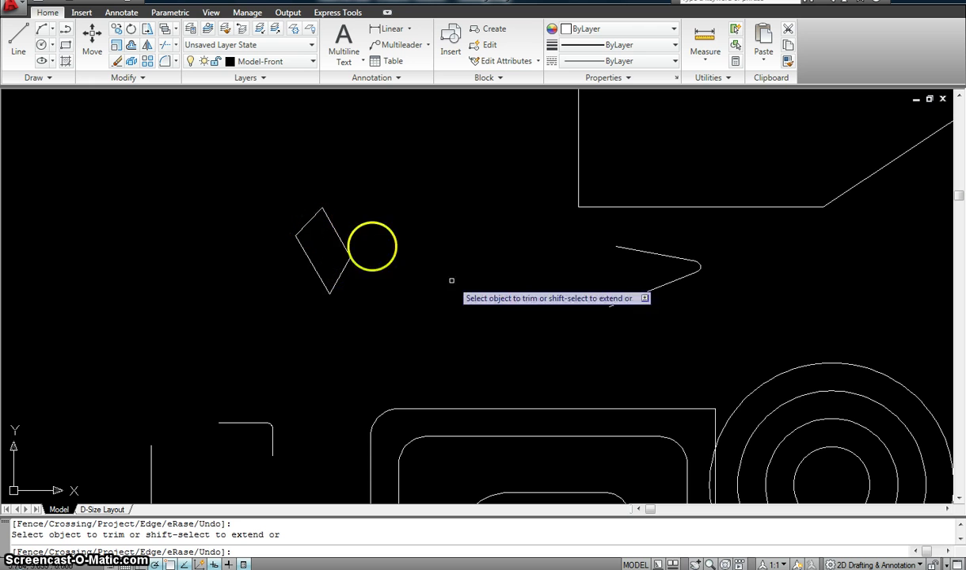
key("Escape")
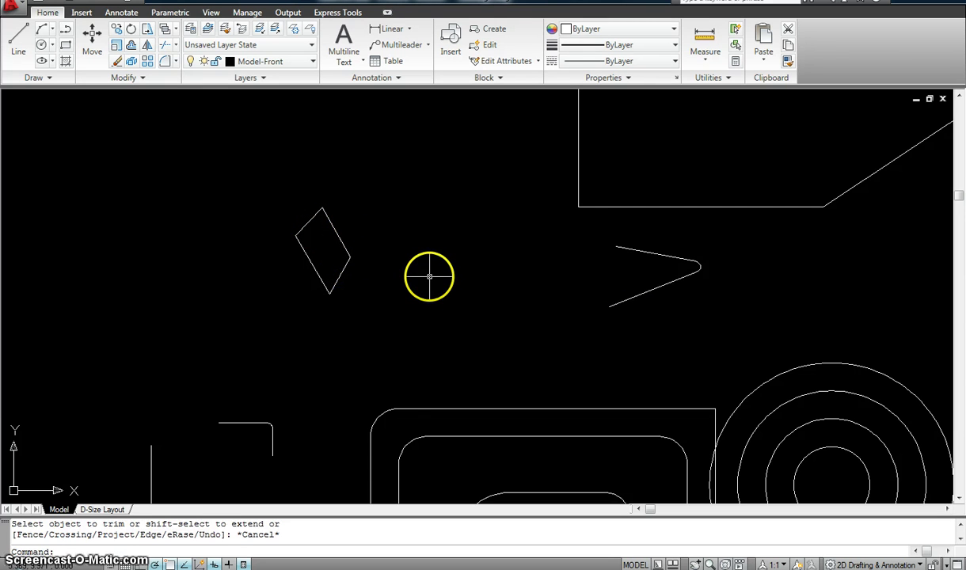
Undo the trimming of the four crossing lines
scroll(428, 276, "down", 4)
key("ctrl+z")
key("ctrl+z")
scroll(372, 320, "up", 5)
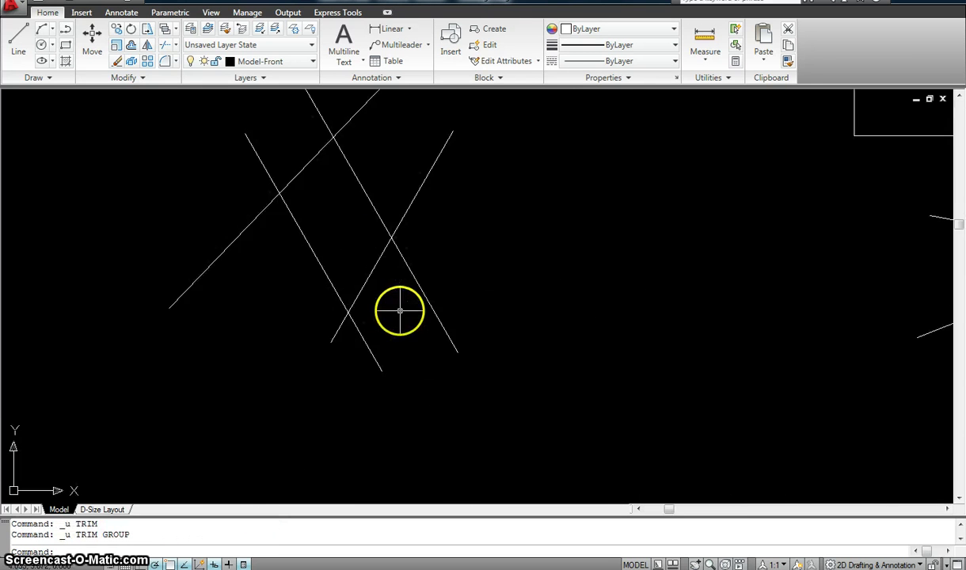
Trim away the inner segments between the intersections of the four crossing lines, using all four as cutting edges
scroll(397, 310, "down", 3)
key("Return")
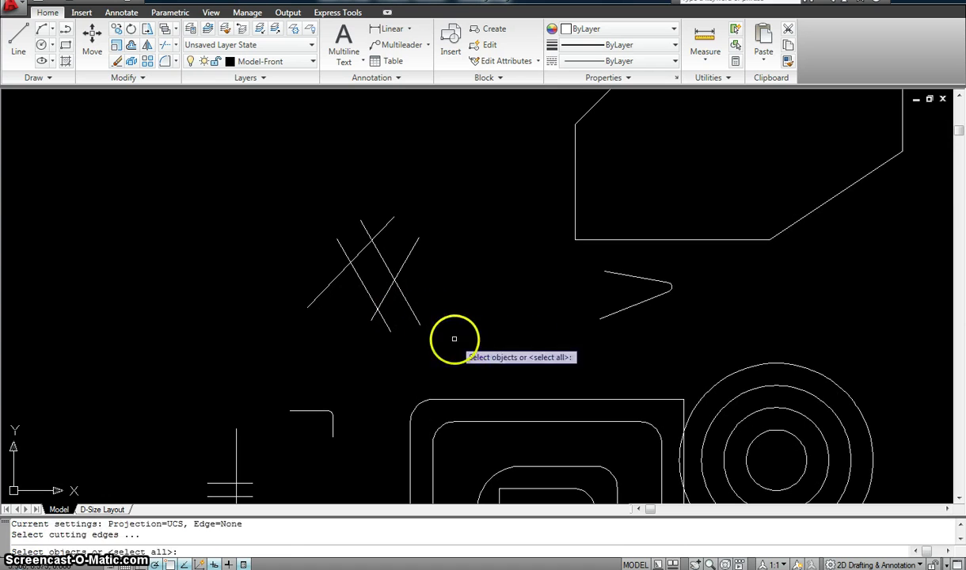
left_click(465, 345)
left_click(273, 174)
key("Return")
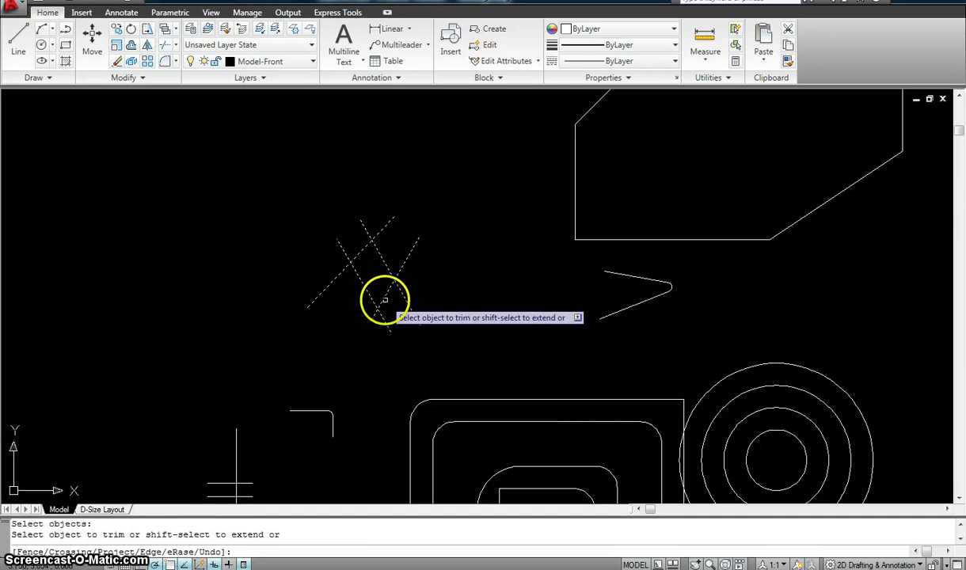
left_click(383, 295)
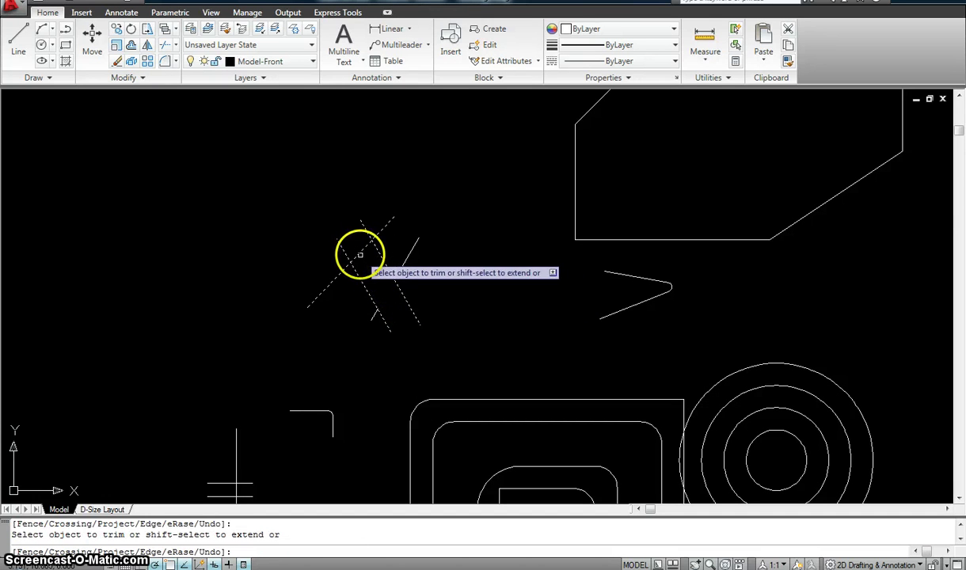
left_click(358, 254)
left_click(365, 286)
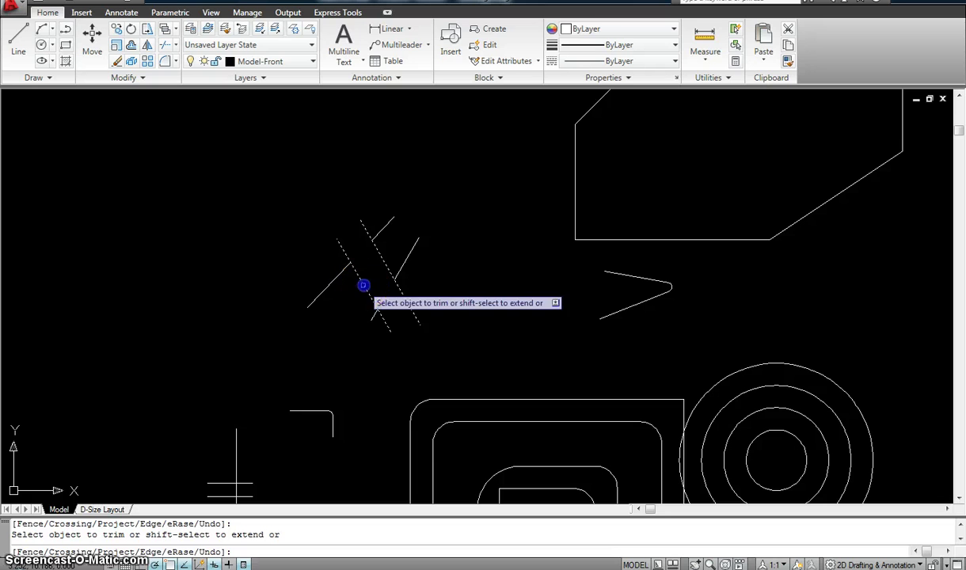
left_click(391, 284)
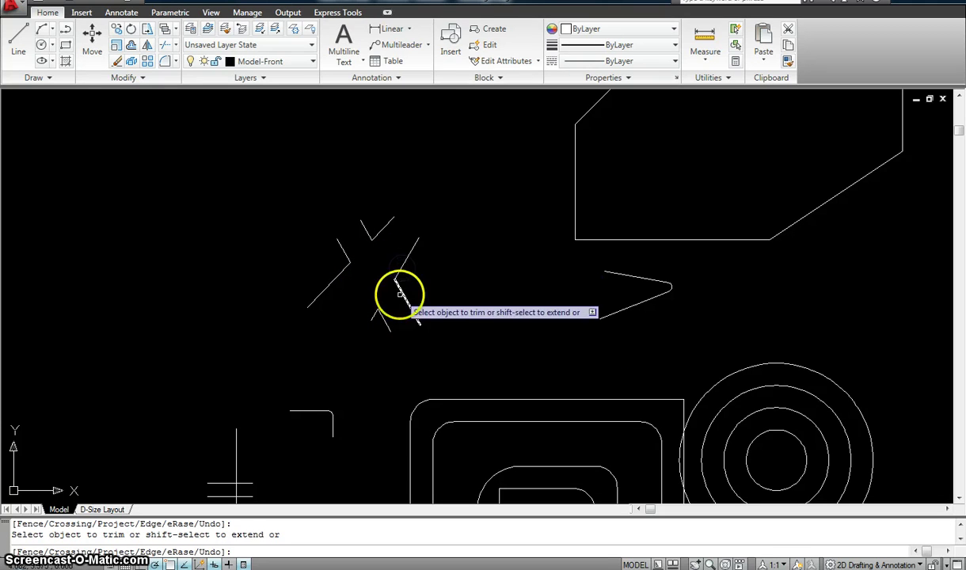
left_click(404, 292)
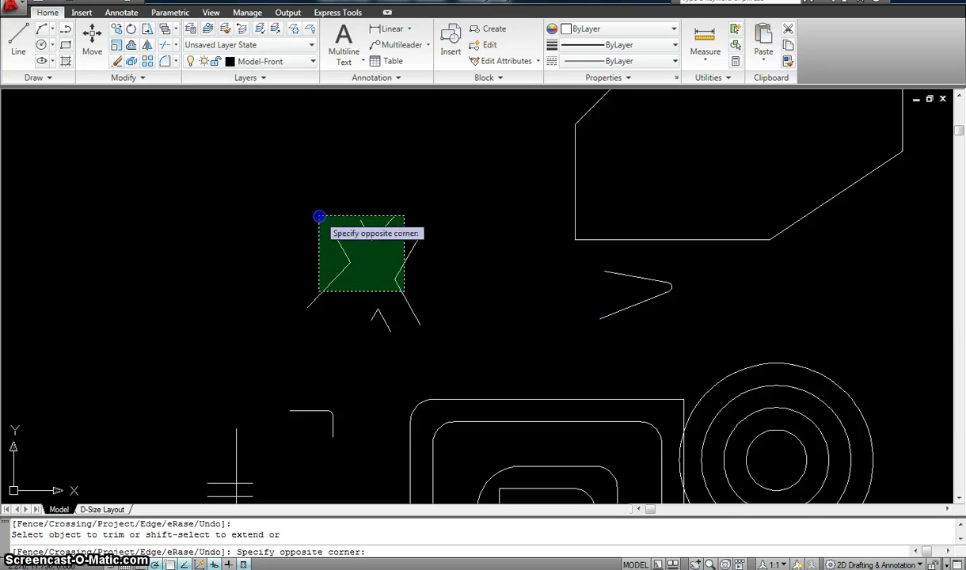
left_click(319, 216)
key("Escape")
key("Escape")
Trim the right ends of all the short horizontal lines at the vertical line with one crossing selection
scroll(403, 201, "down", 4)
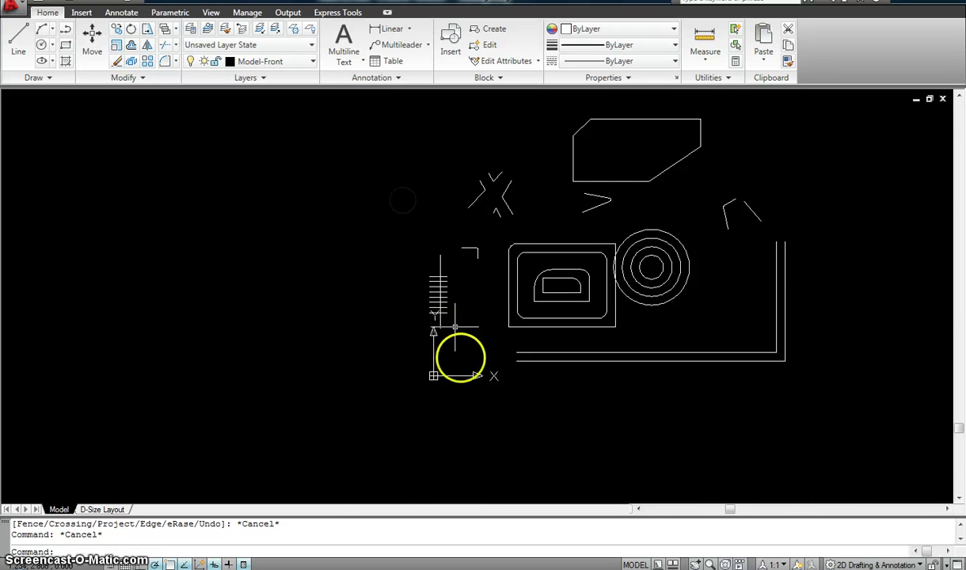
scroll(470, 304, "up", 4)
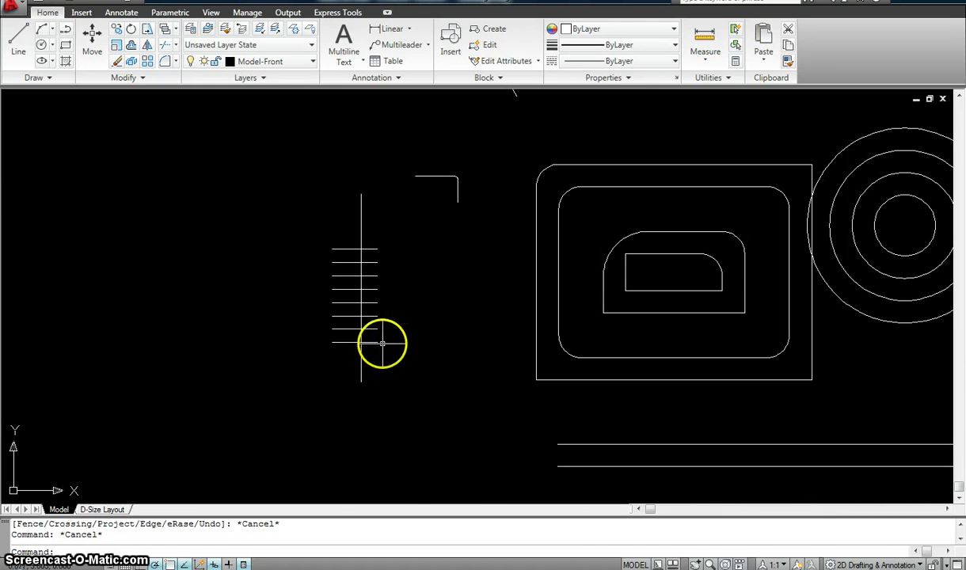
key("Return")
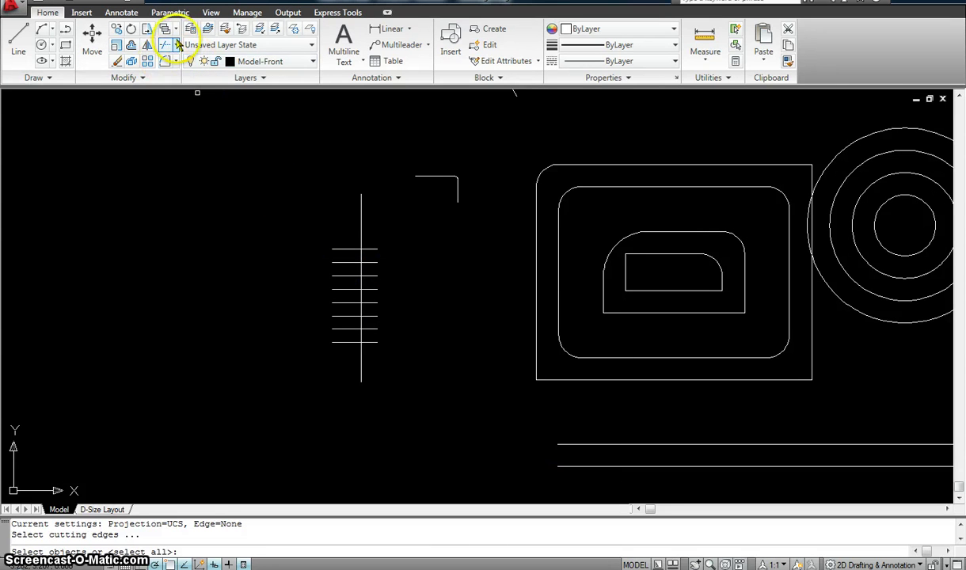
left_click(432, 428)
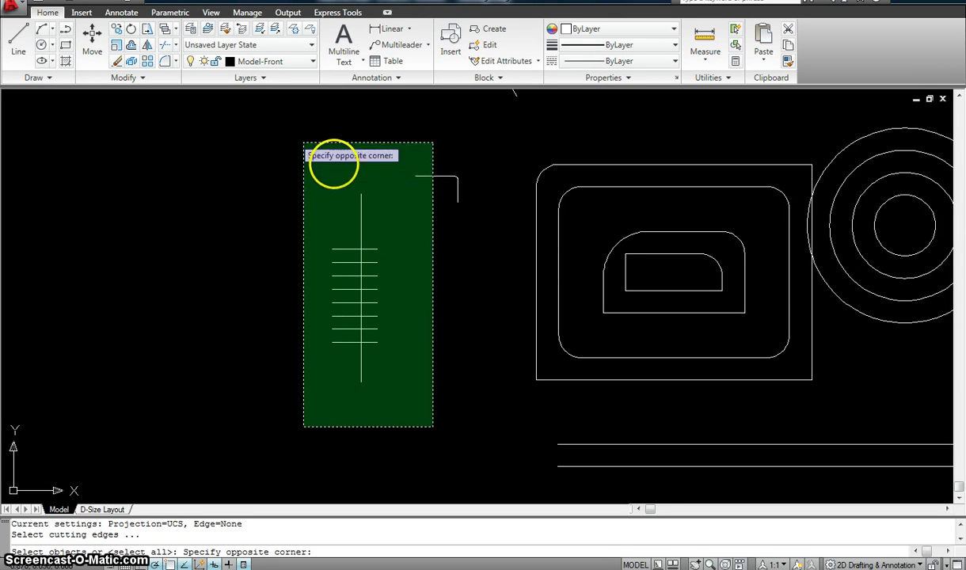
left_click(252, 155)
key("Return")
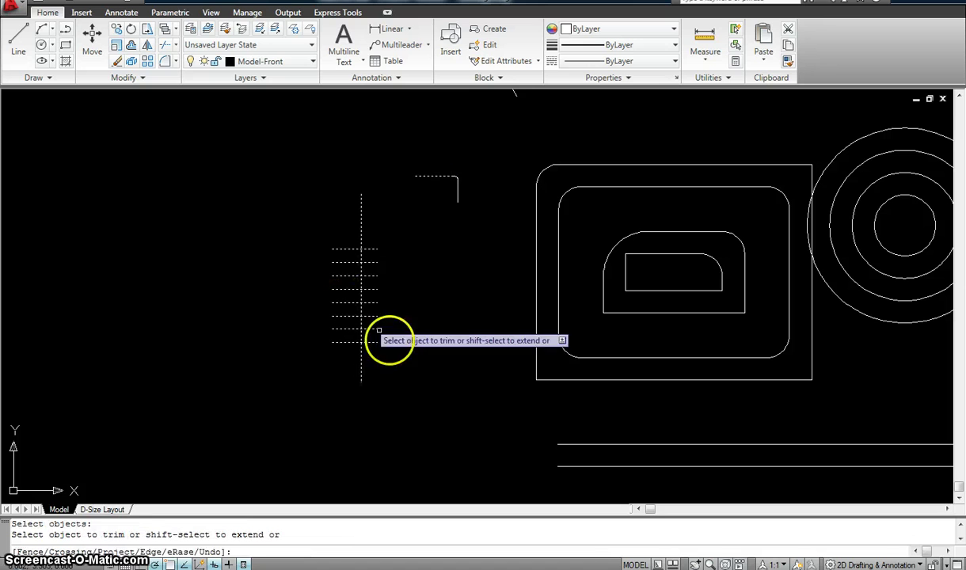
left_click(409, 367)
left_click(370, 211)
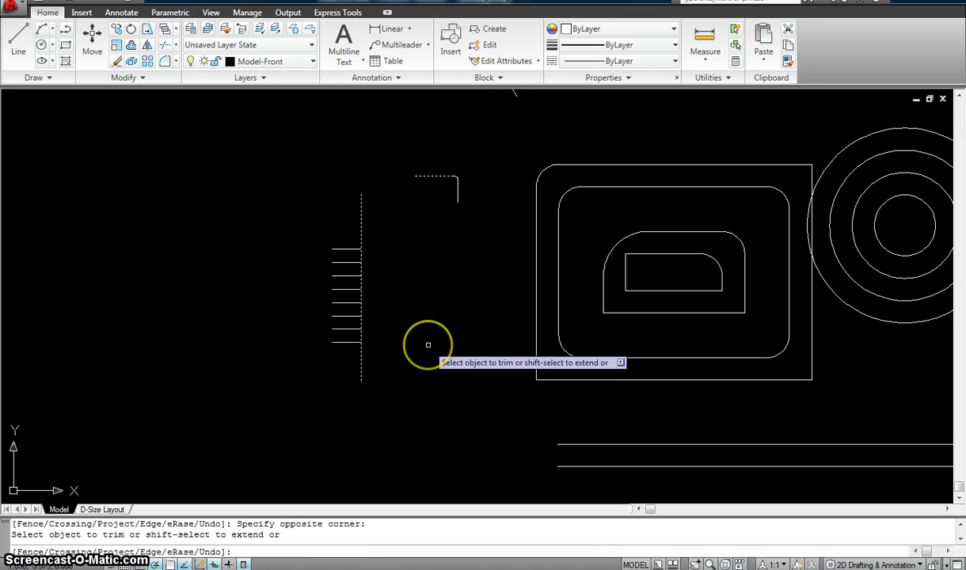
Undo the trim of the short horizontal lines' right ends and end the Trim command
type("u")
key("Return")
key("Escape")
key("Escape")
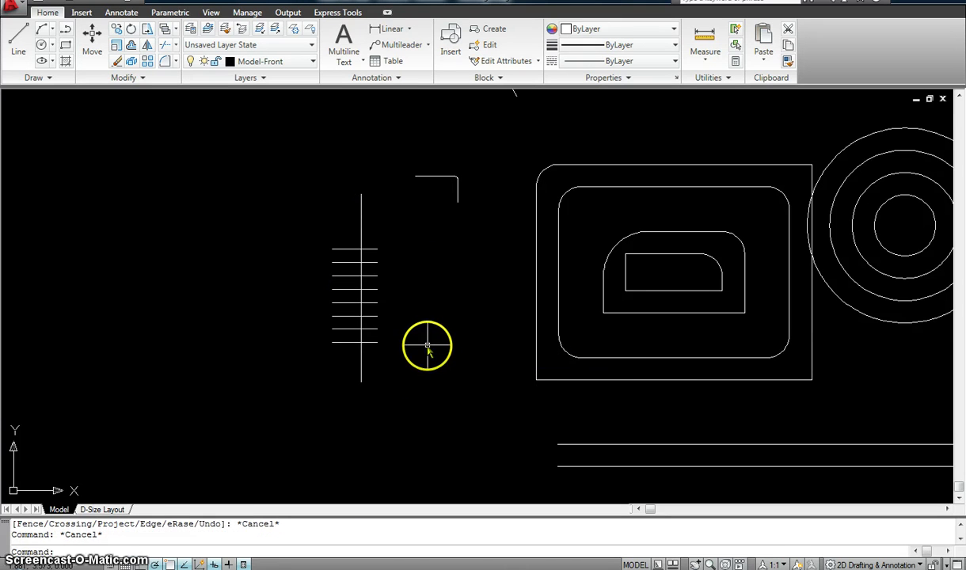
Trim the left ends of the four lowest short horizontal lines and the vertical line's end below them, using crossing selections
key("Return")
left_click(428, 390)
left_click(256, 159)
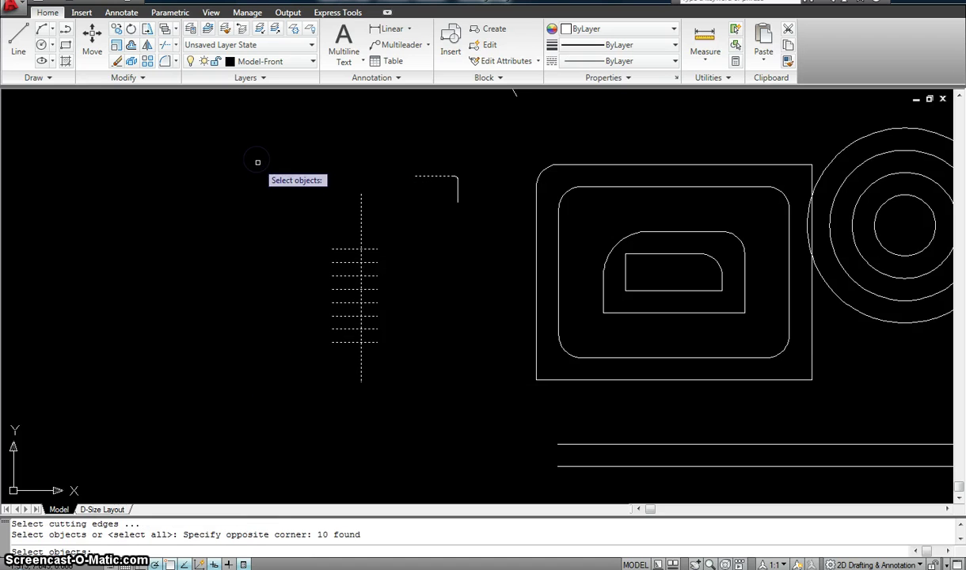
key("Return")
left_click(338, 356)
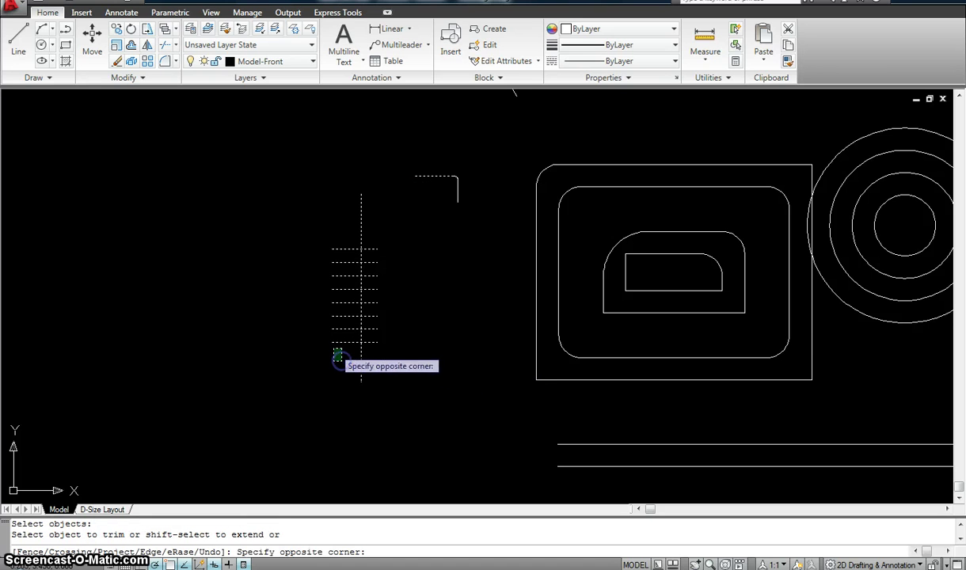
left_click(321, 296)
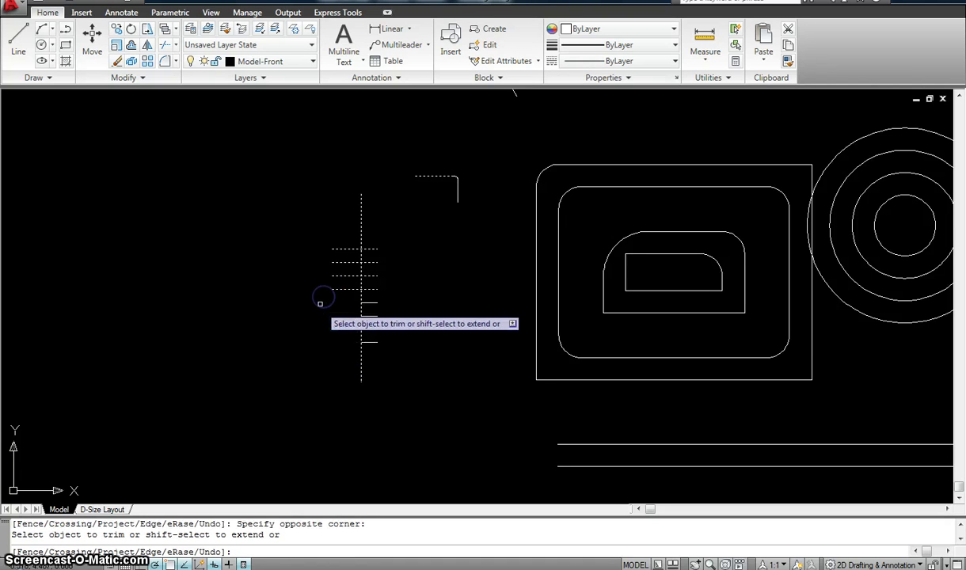
left_click(385, 396)
left_click(303, 331)
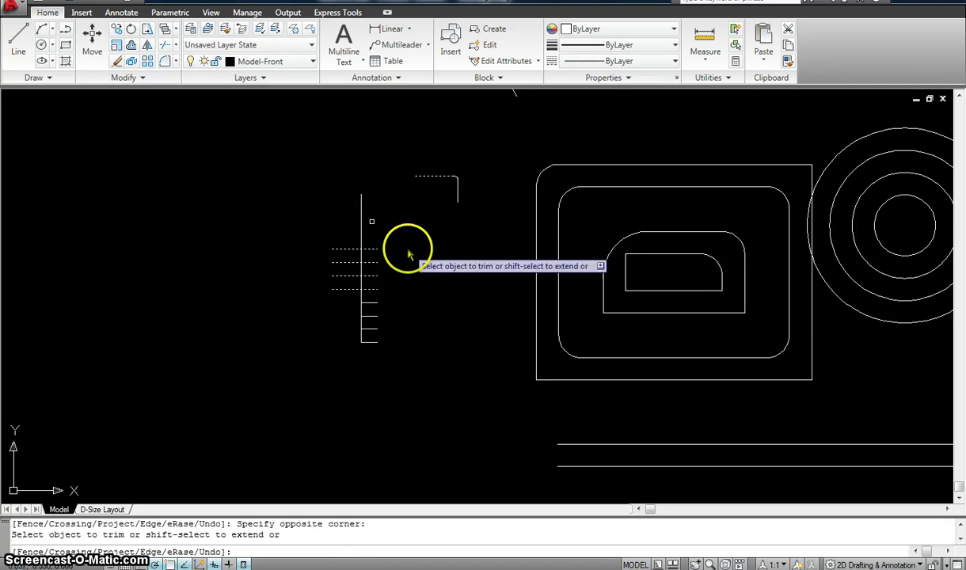
Trim the right ends of the three uppermost short horizontal lines at the vertical line with a crossing selection
left_click(396, 231)
left_click(370, 283)
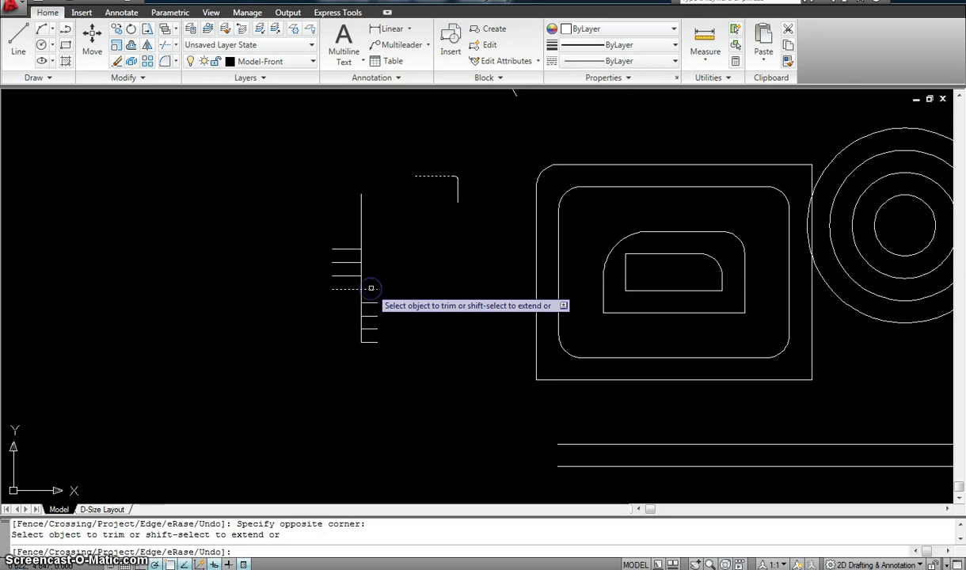
scroll(469, 326, "down", 3)
key("Escape")
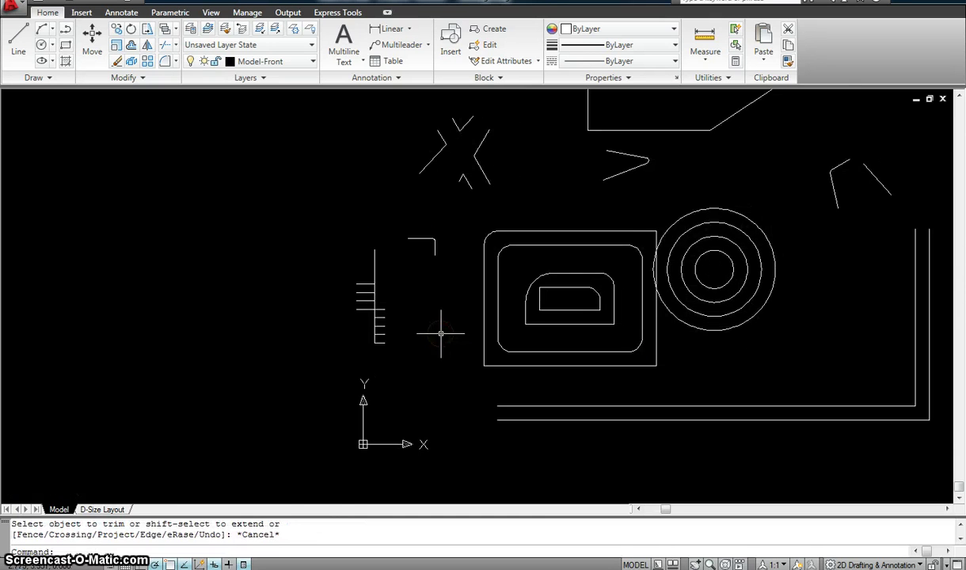
scroll(540, 336, "up", 2)
scroll(640, 328, "down", 2)
middle_click_drag(640, 328, 520, 341)
scroll(520, 341, "up", 1)
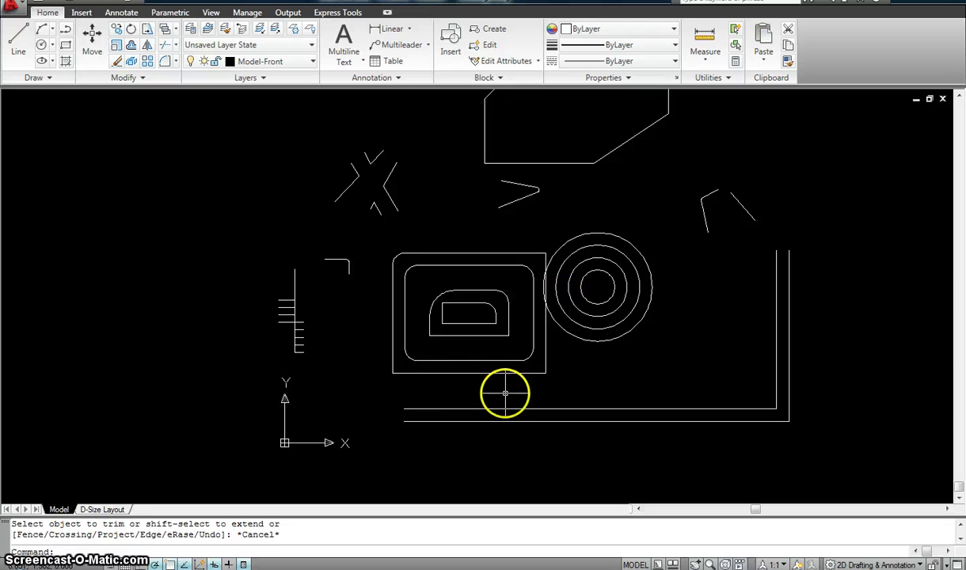
scroll(583, 348, "up", 2)
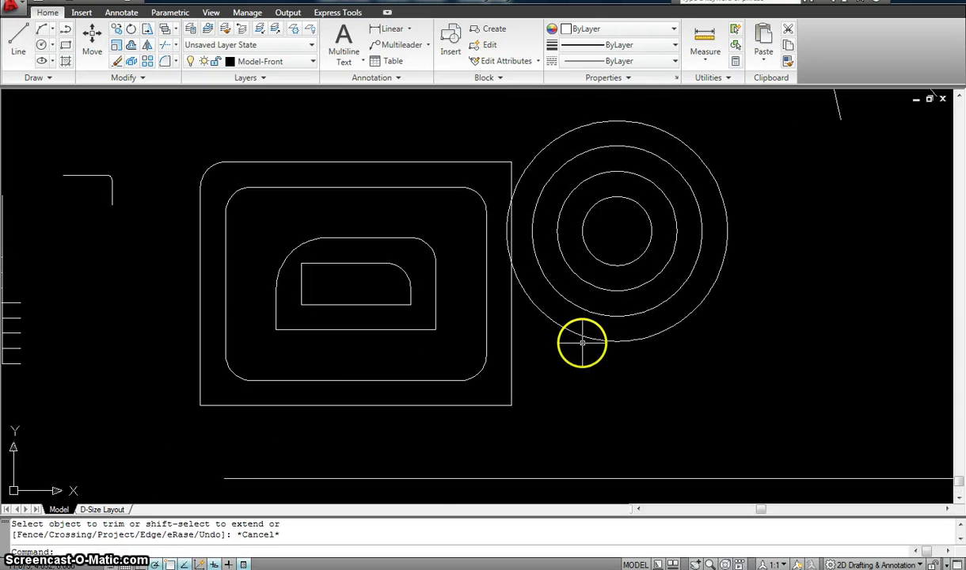
Trim away the overlapping parts of the outer circle and the outer rectangle's right edge, using a crossing selection for the cutting edges
scroll(582, 342, "down", 1)
scroll(583, 343, "up", 2)
scroll(557, 276, "up", 2)
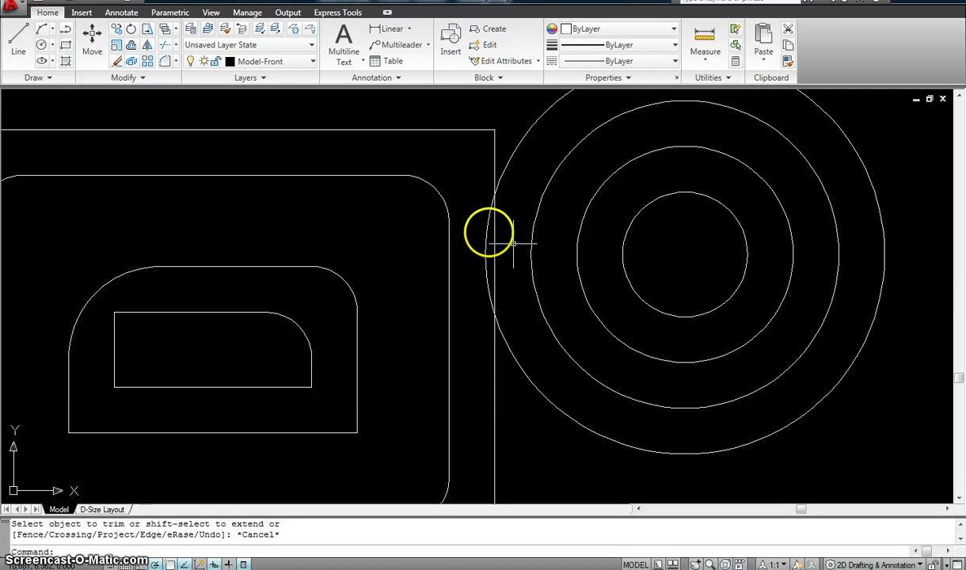
scroll(482, 230, "down", 3)
scroll(495, 252, "up", 2)
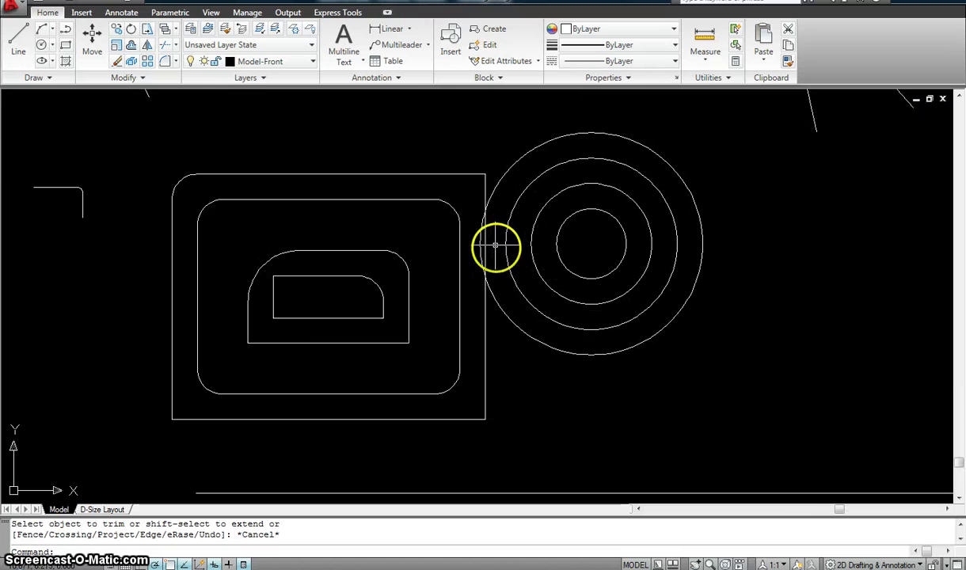
key("Return")
left_click(662, 393)
left_click(409, 142)
key("Return")
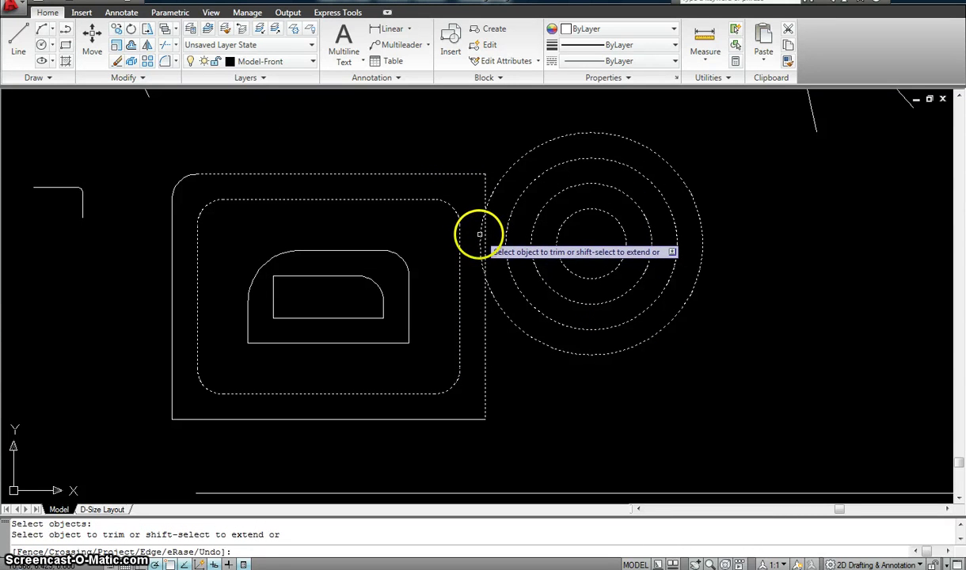
left_click(478, 234)
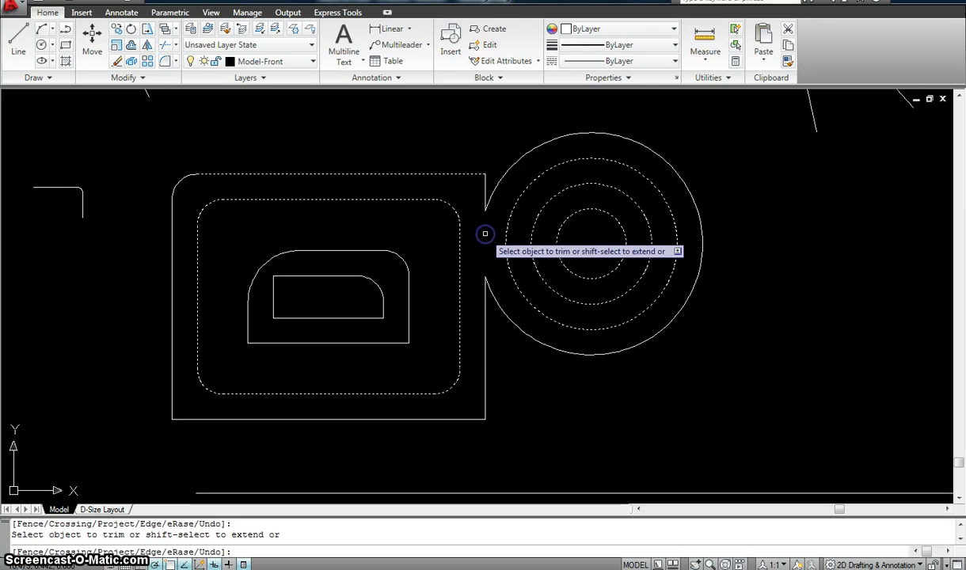
scroll(567, 332, "down", 3)
scroll(594, 352, "up", 1)
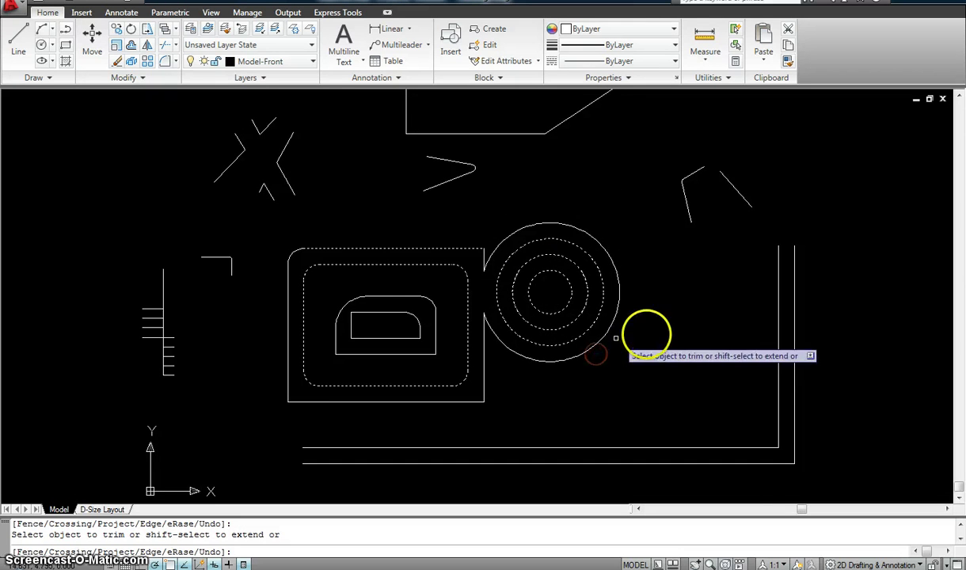
scroll(594, 334, "down", 2)
key("Escape")
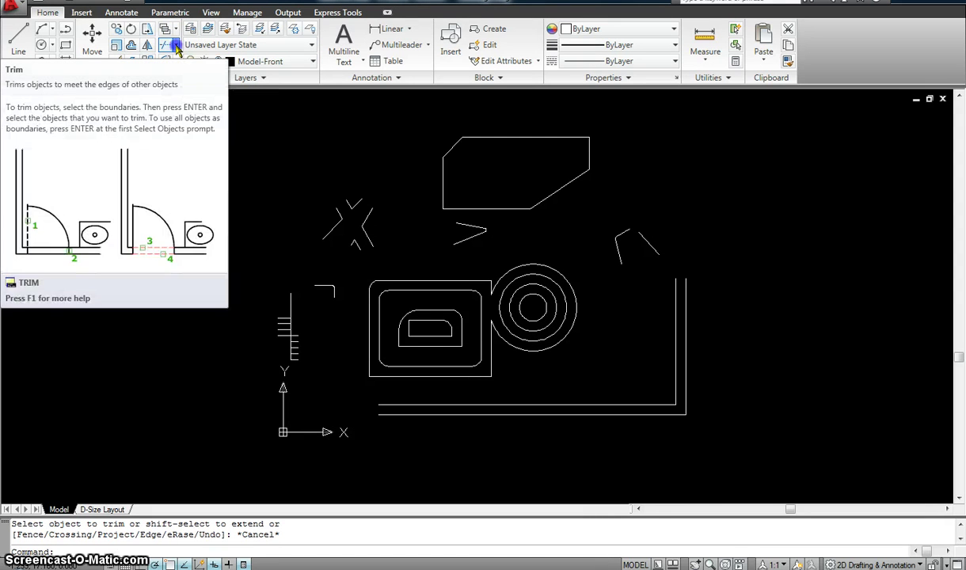
left_click(176, 46)
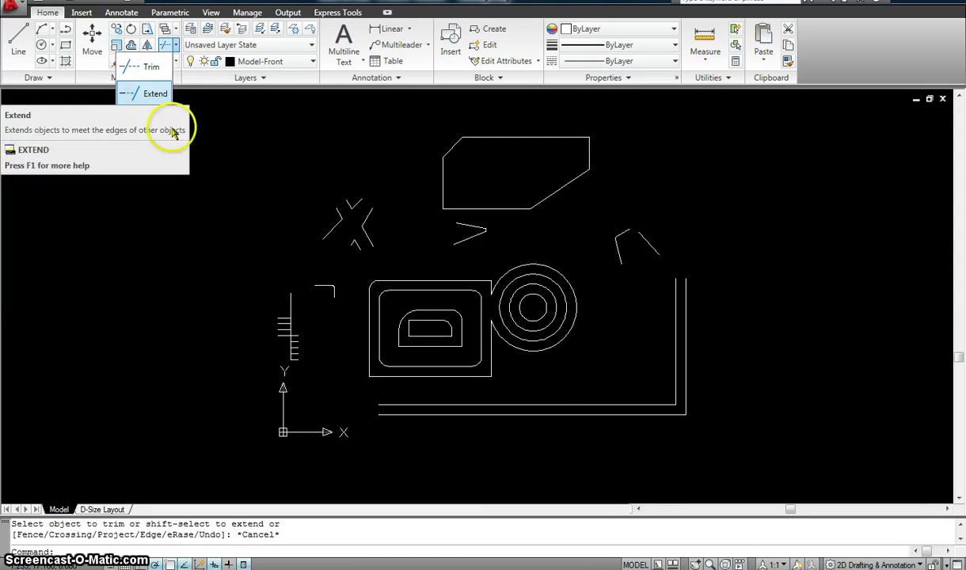
key("Escape")
key("Escape")
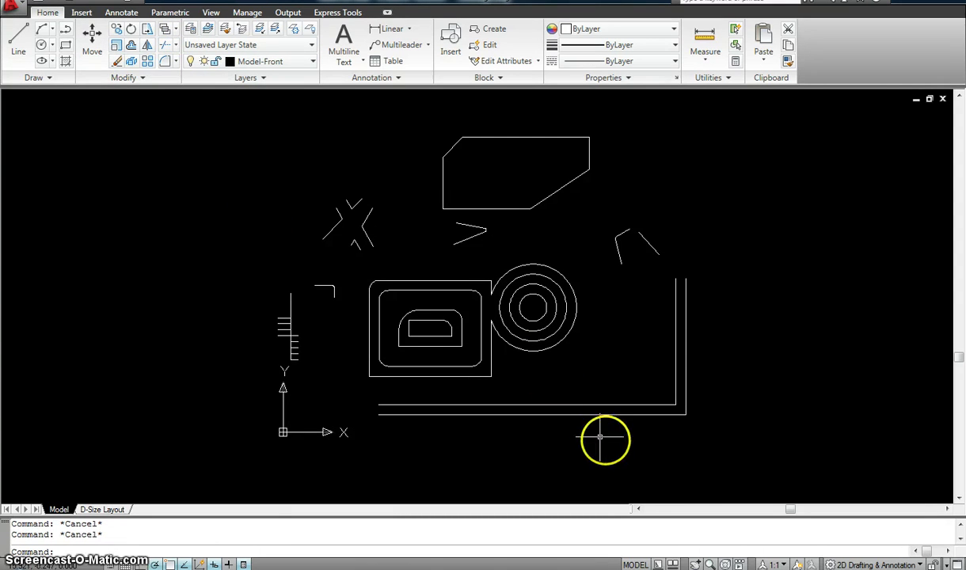
Turn on the Nearest object snap in the drafting settings and end the unfinished Line command
scroll(601, 438, "up", 3)
type("l")
key("Return")
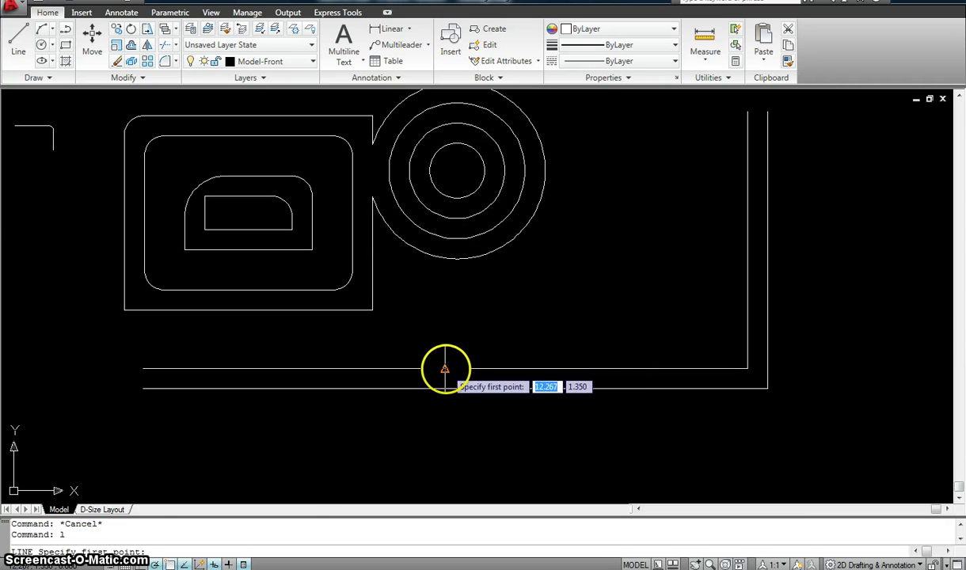
right_click(170, 564)
left_click(206, 535)
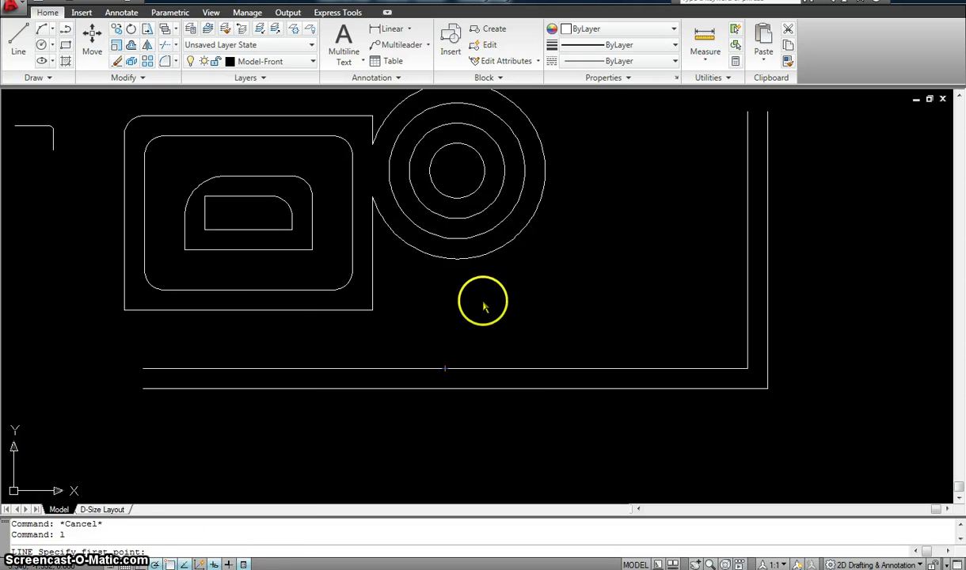
left_click(728, 287)
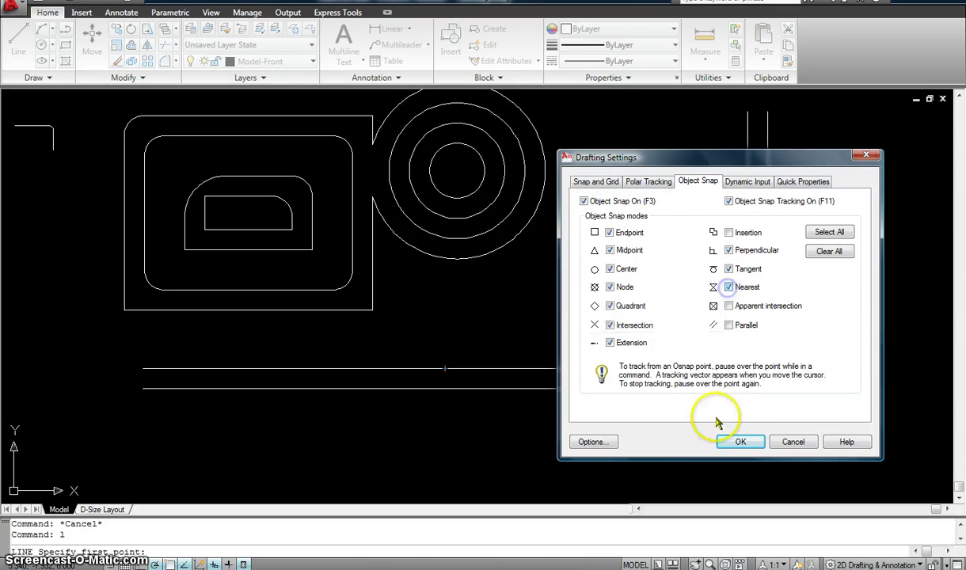
left_click(734, 443)
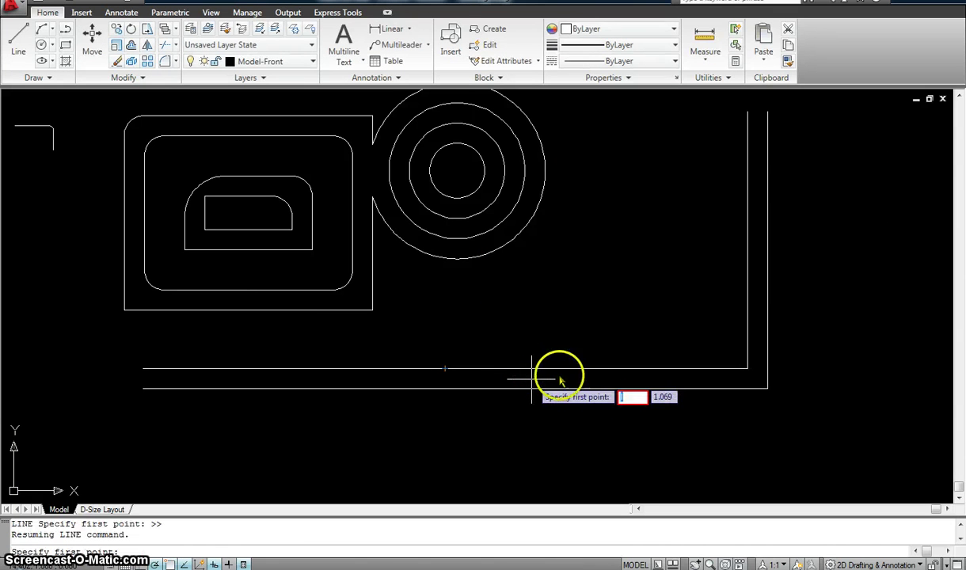
key("Escape")
key("Escape")
Draw two 0.500-long vertical jamb lines between the parallel horizontal wall lines, one close to the right corner and one farther left
type("l")
key("Return")
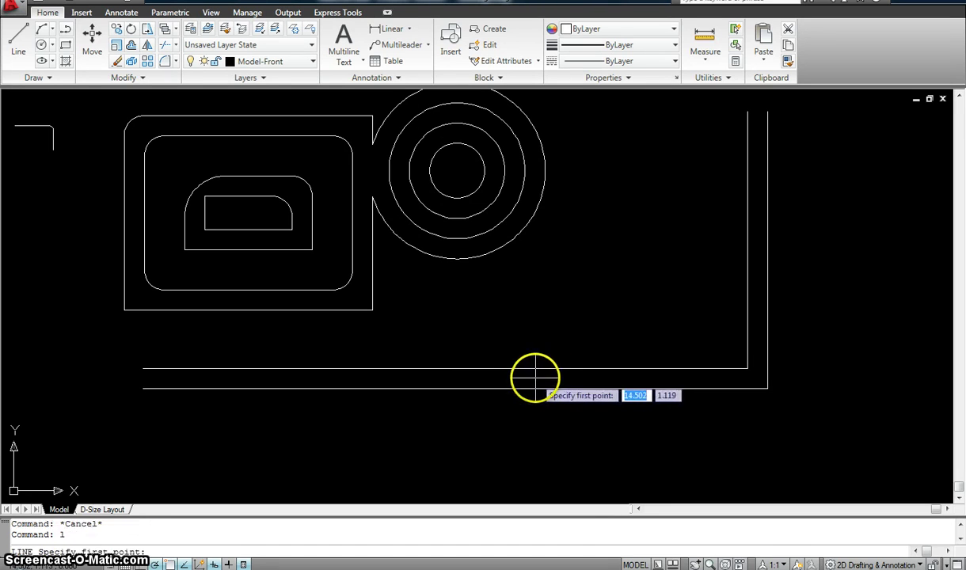
left_click(566, 368)
left_click(566, 388)
key("Escape")
key("Return")
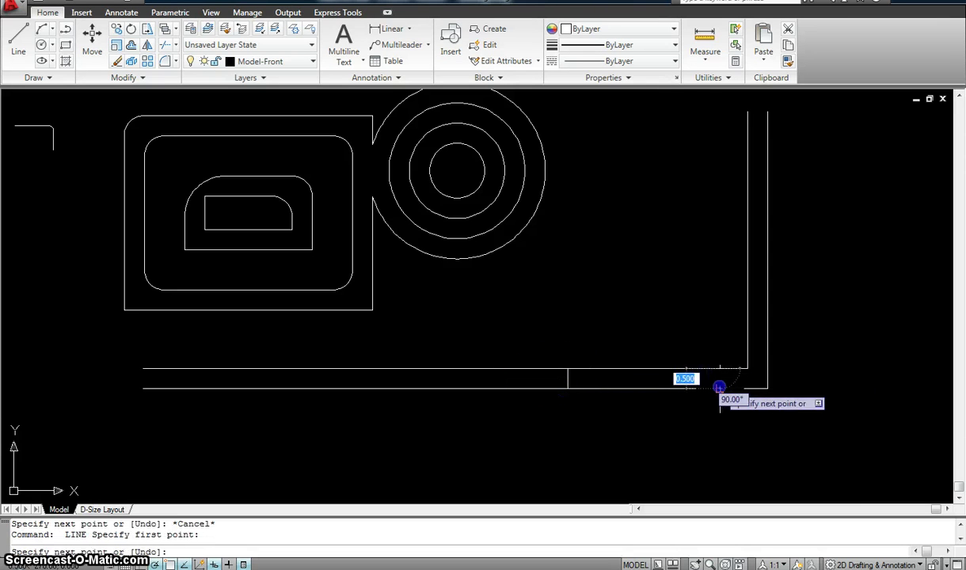
left_click(719, 388)
key("Escape")
Draw a long vertical line upward from the upper end of the jamb line nearest the corner
type("l")
key("Return")
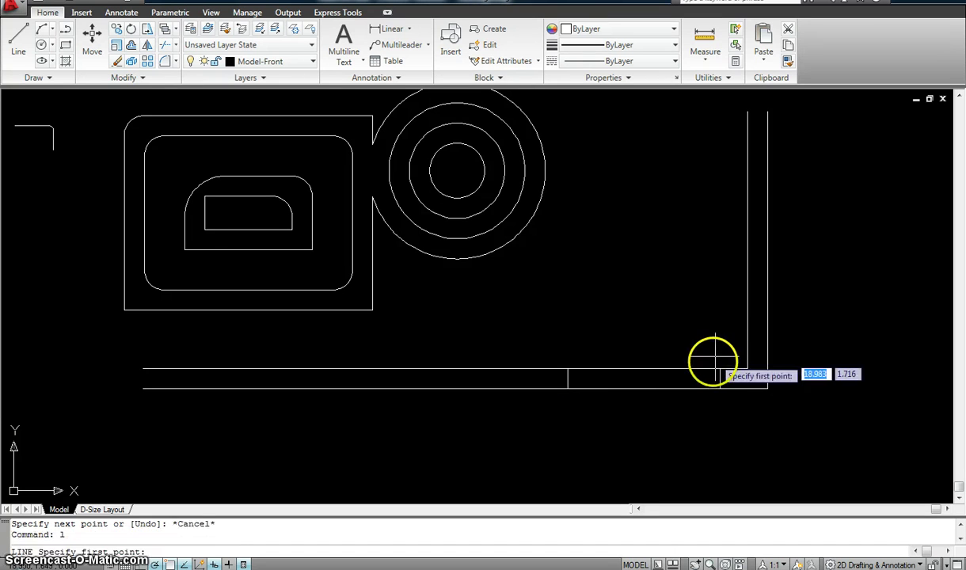
left_click(719, 368)
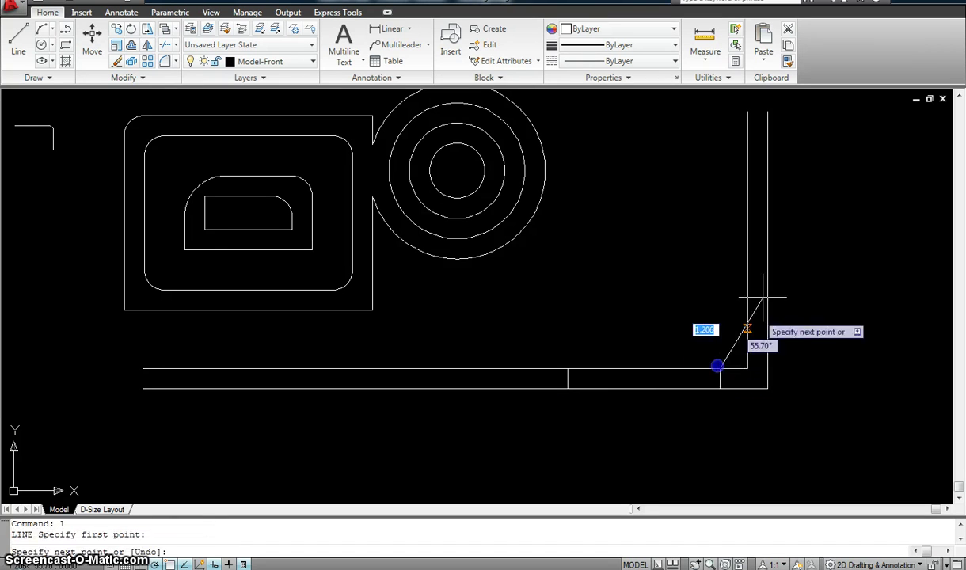
left_click(717, 210)
key("Escape")
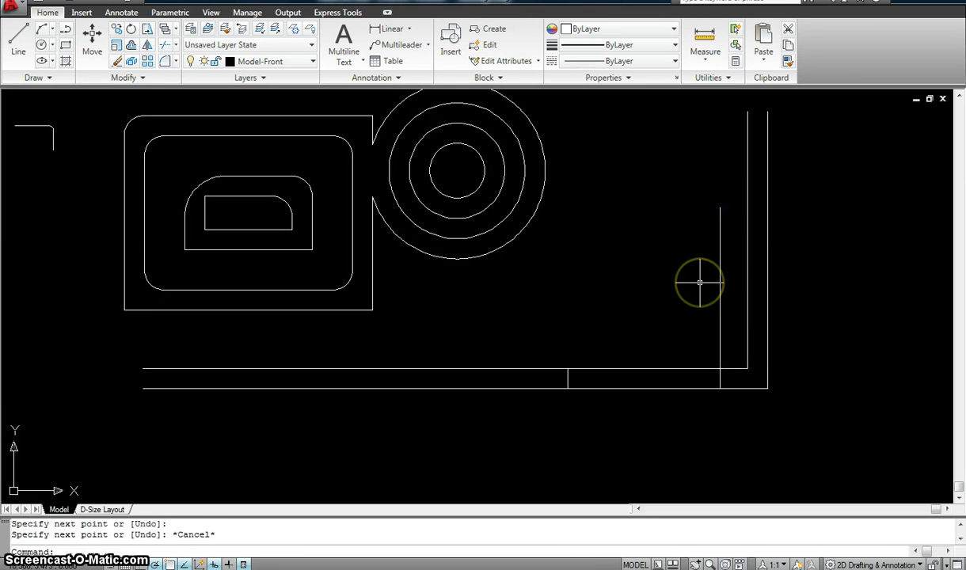
Draw a circle centred on the right jamb line's upper end, with its radius reaching the left jamb line
type("c")
key("Return")
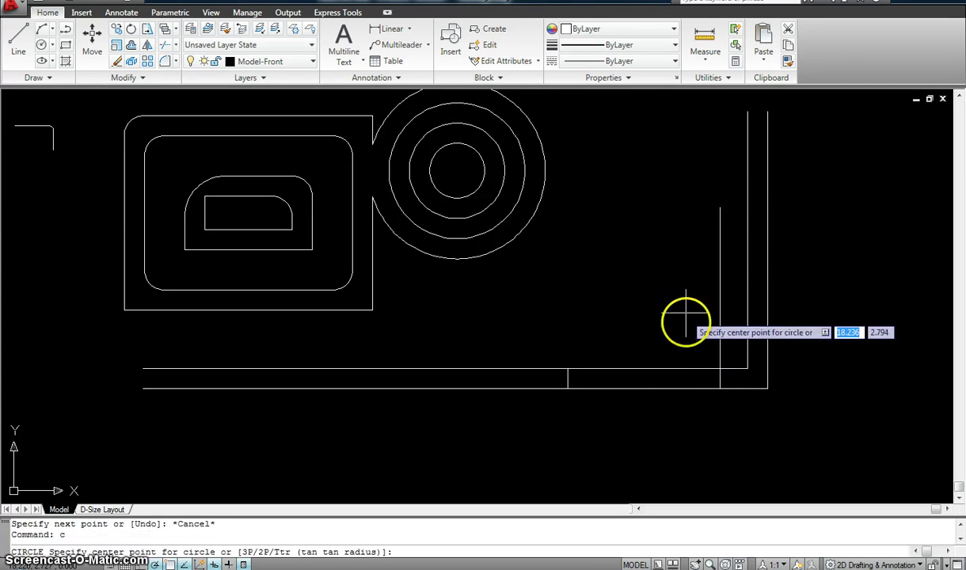
left_click(718, 368)
scroll(672, 366, "down", 4)
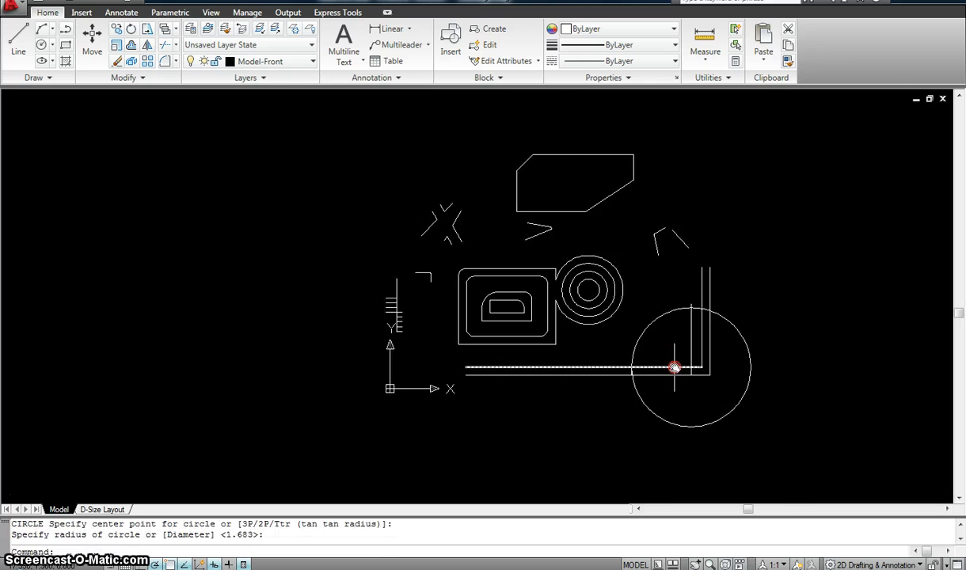
Trim the circle between the long vertical line and the inner wall line, and the vertical line's end above the circle
middle_click_drag(672, 367, 604, 283)
key("Escape")
type("tr")
key("Return")
left_click(763, 430)
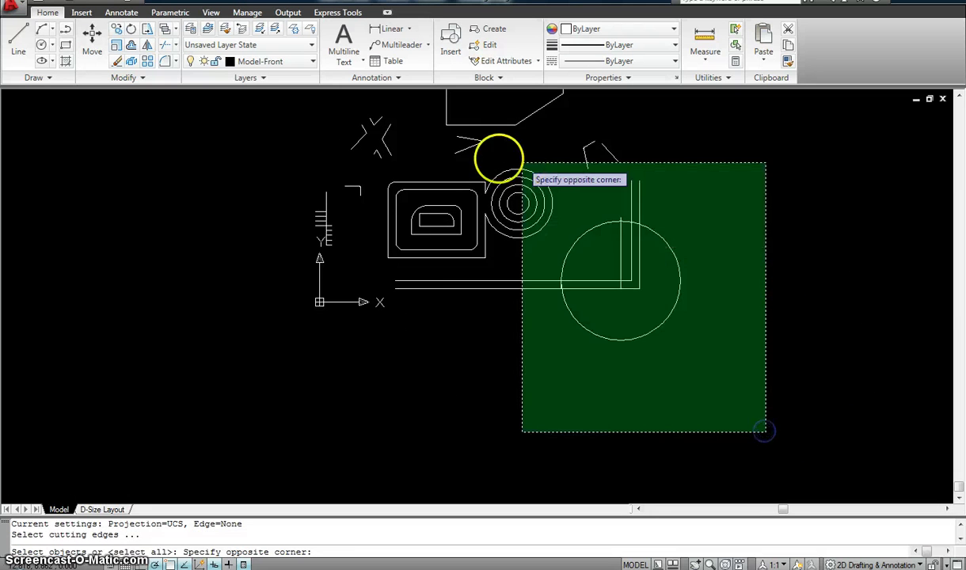
left_click(498, 157)
key("Return")
scroll(625, 222, "up", 6)
left_click(673, 196)
left_click(672, 179)
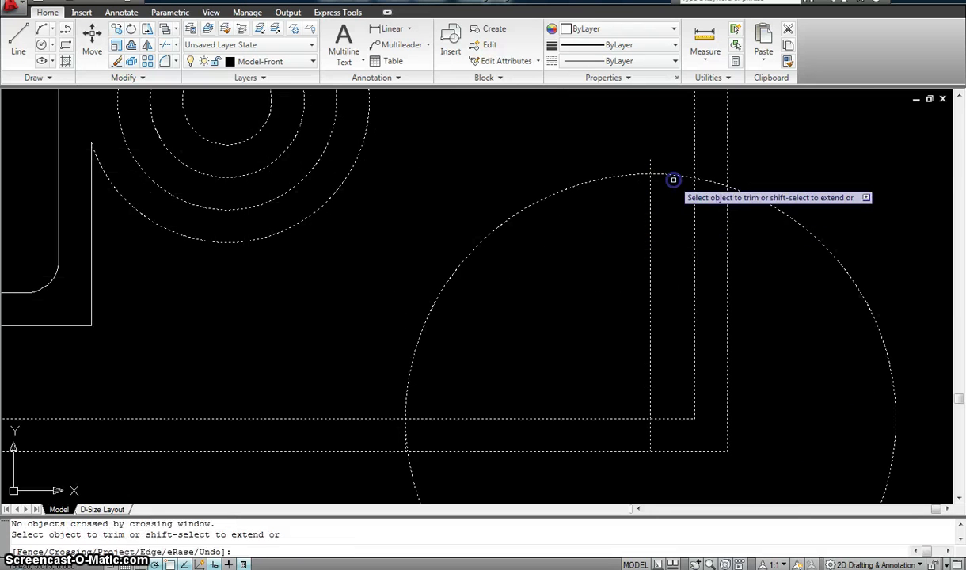
left_click(688, 148)
left_click(673, 175)
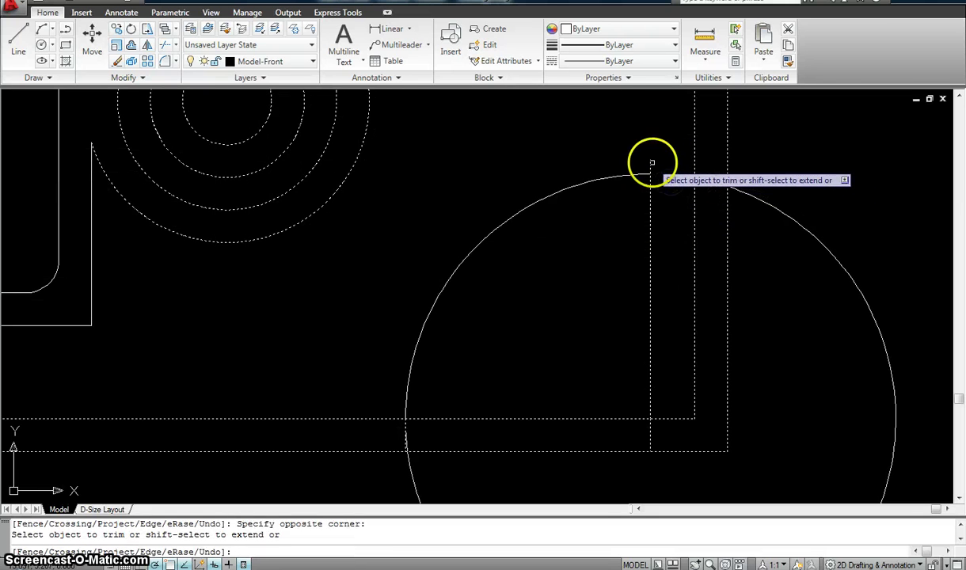
Trim the circle's short segment between the two horizontal wall lines at the left jamb, and end the Trim command
scroll(553, 178, "down", 2)
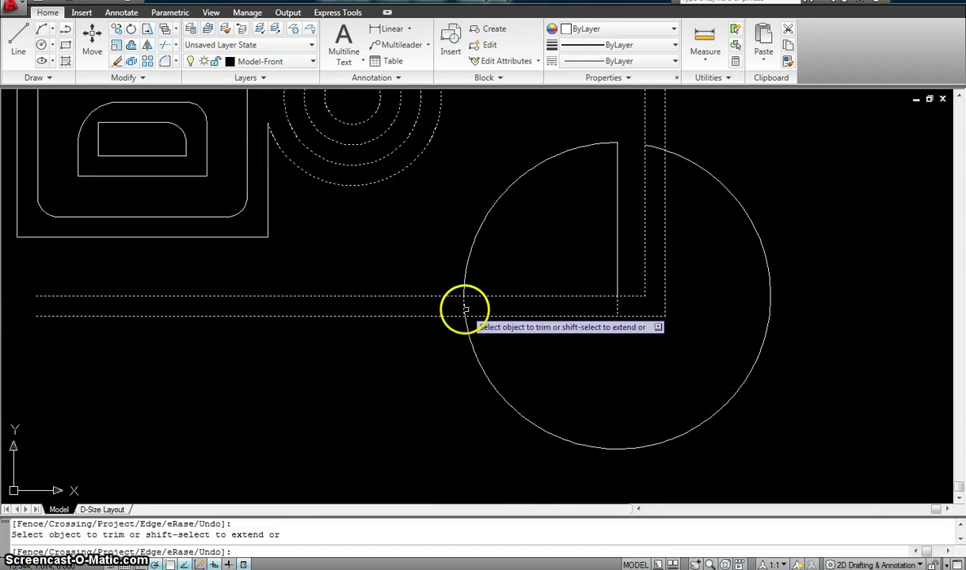
scroll(464, 308, "up", 5)
left_click(465, 328)
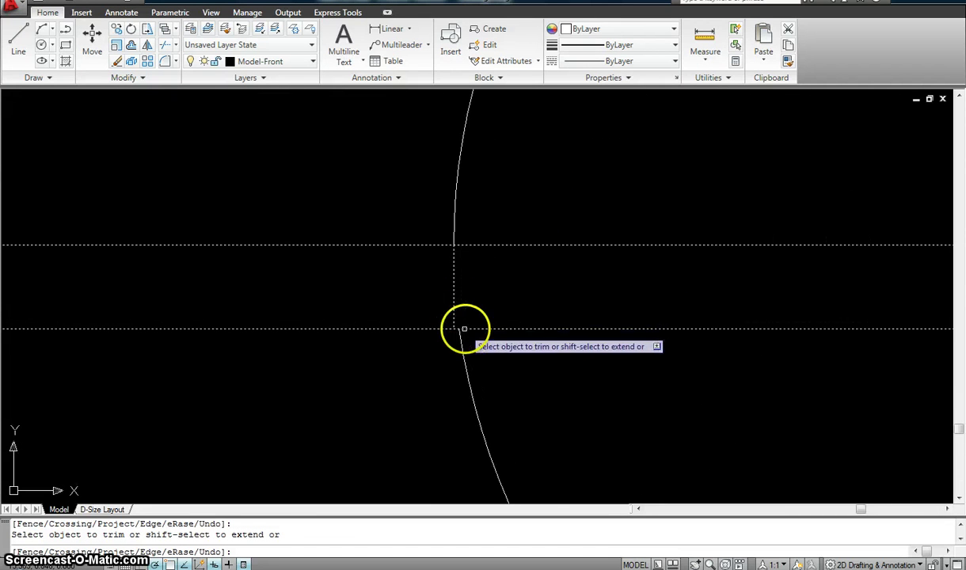
scroll(535, 363, "down", 8)
key("Escape")
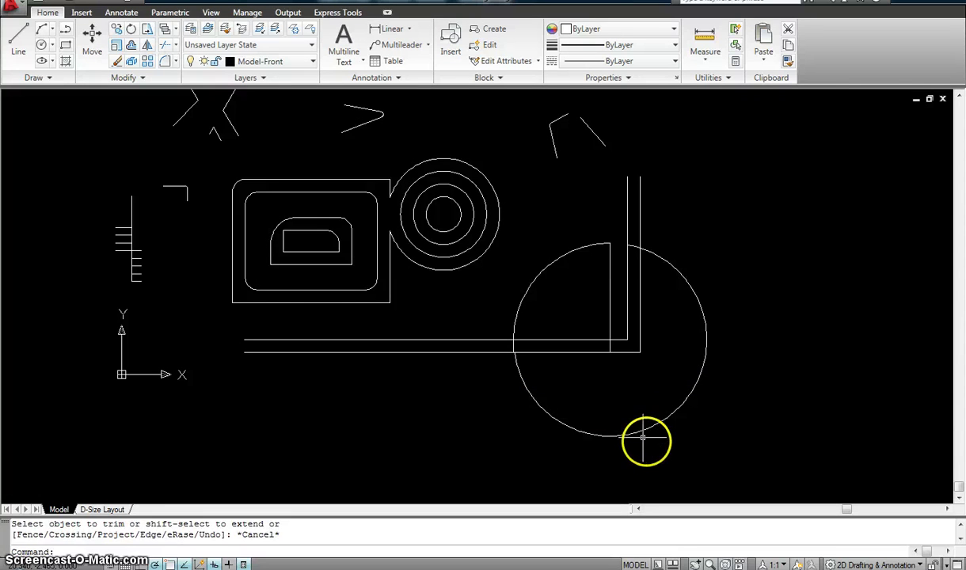
Erase the large leftover lower arc of the circle, keeping only the quarter arc of the door swing
type("e")
key("Return")
left_click(645, 444)
left_click(638, 432)
key("Return")
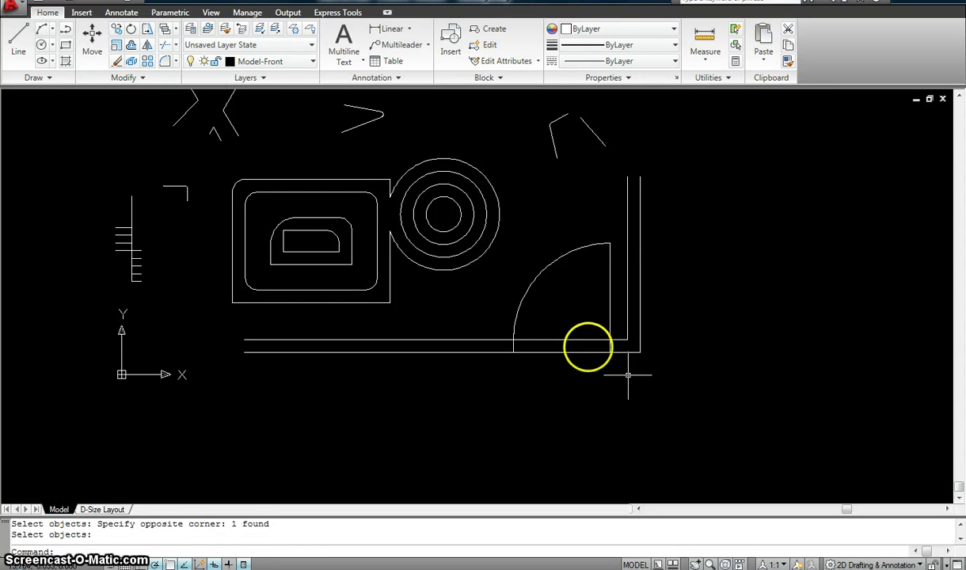
Trim both horizontal wall lines between the two jamb lines with one crossing selection to open the doorway
scroll(584, 347, "up", 3)
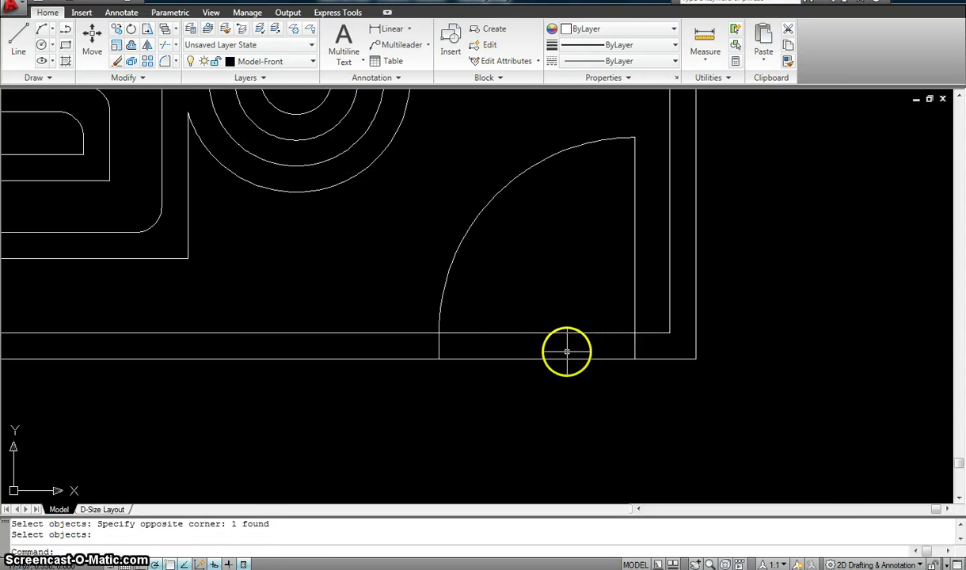
scroll(576, 355, "down", 4)
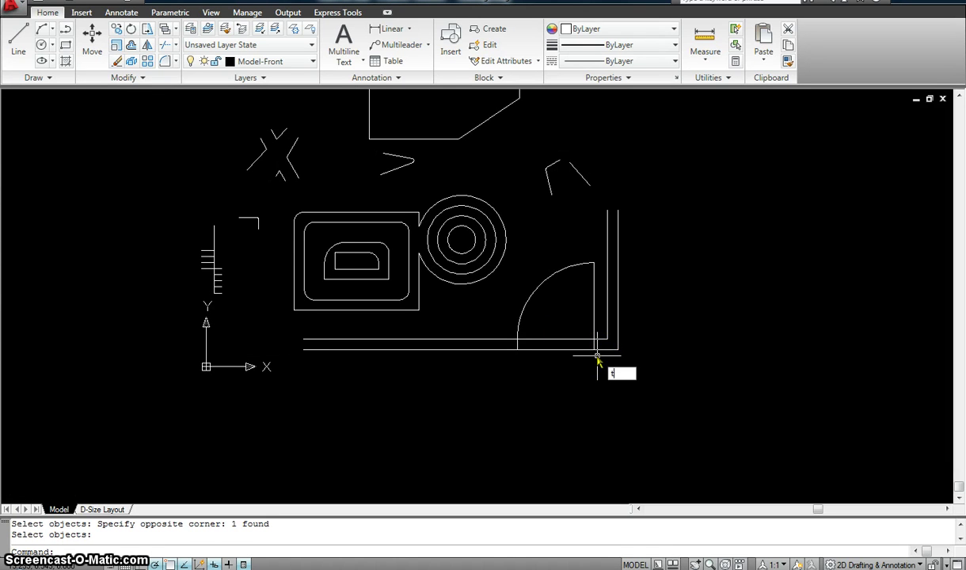
key("Return")
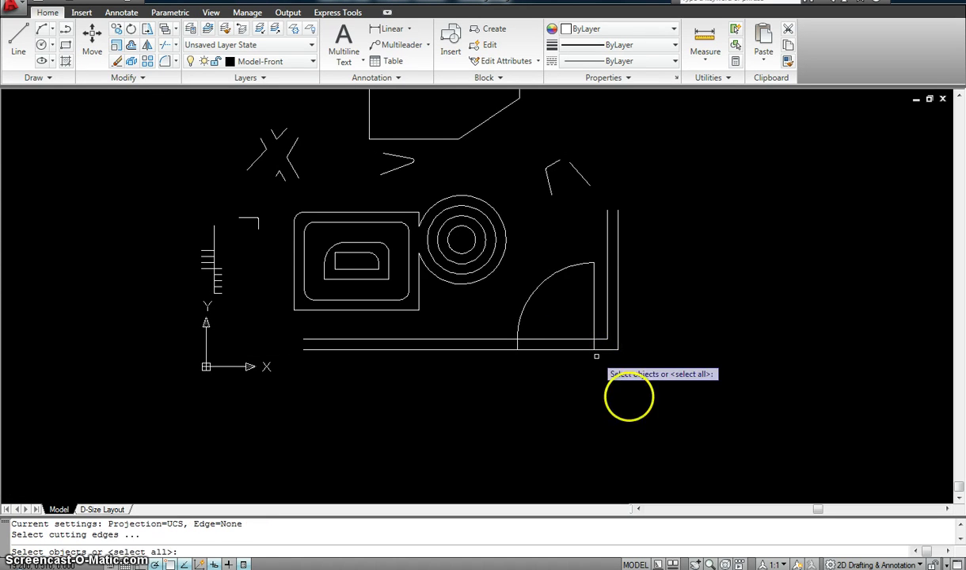
left_click(653, 417)
left_click(392, 133)
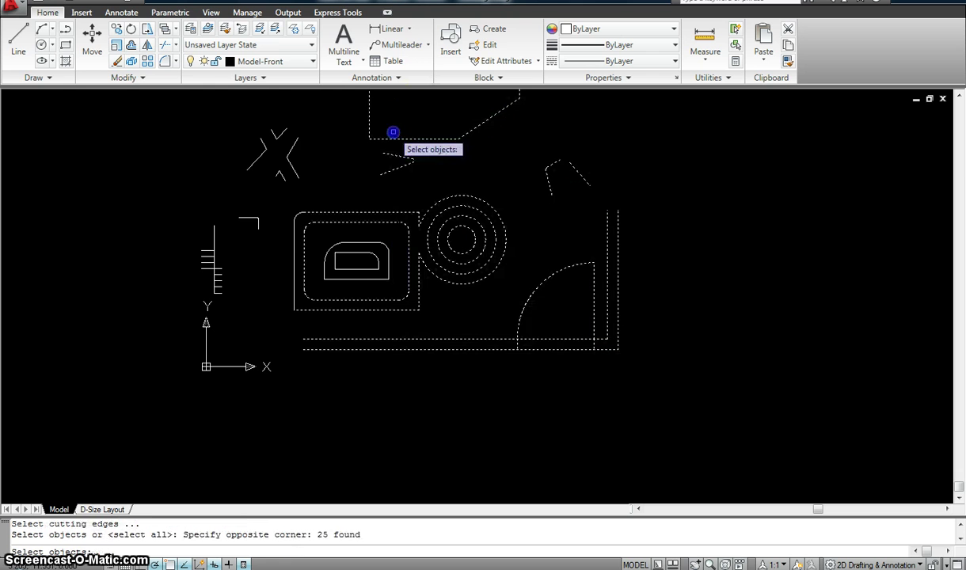
key("Return")
left_click(561, 376)
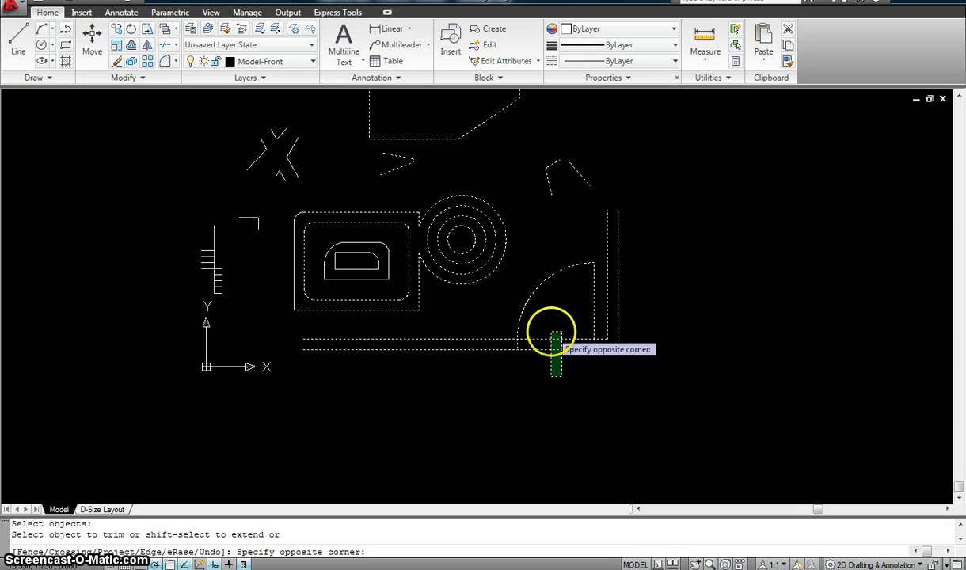
left_click(551, 332)
key("Escape")
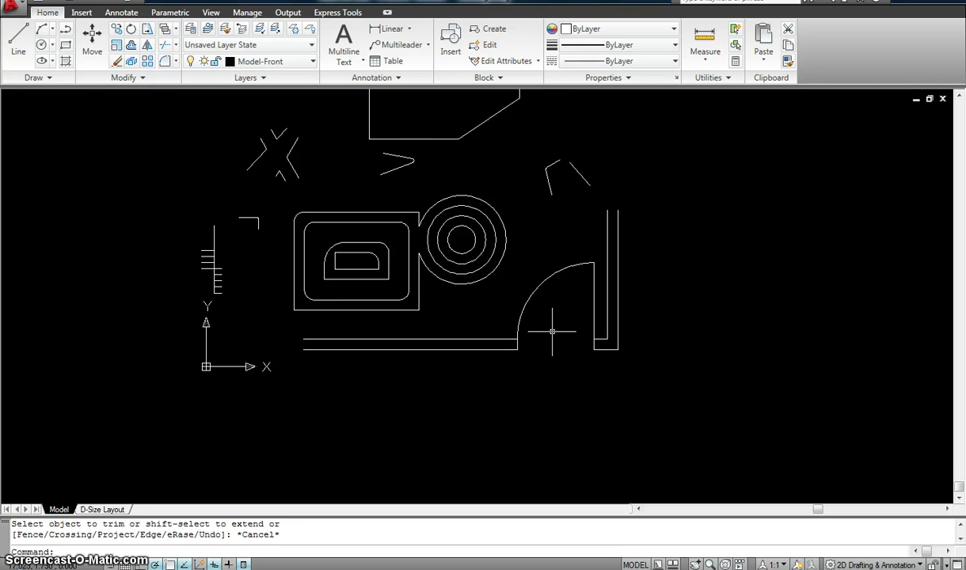
Undo the trim of the wall lines across the door opening
scroll(552, 331, "up", 1)
scroll(551, 331, "down", 2)
scroll(552, 331, "up", 3)
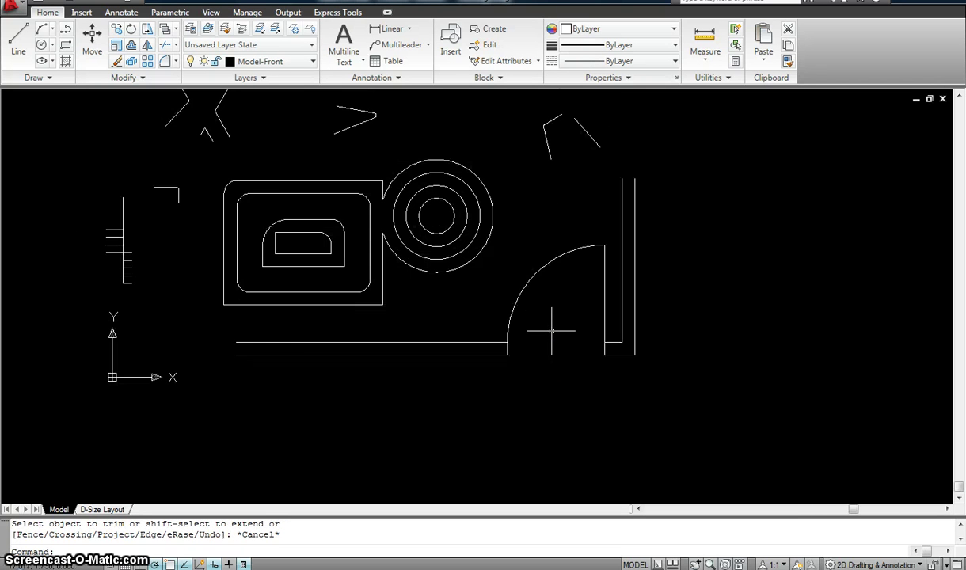
key("ctrl+z")
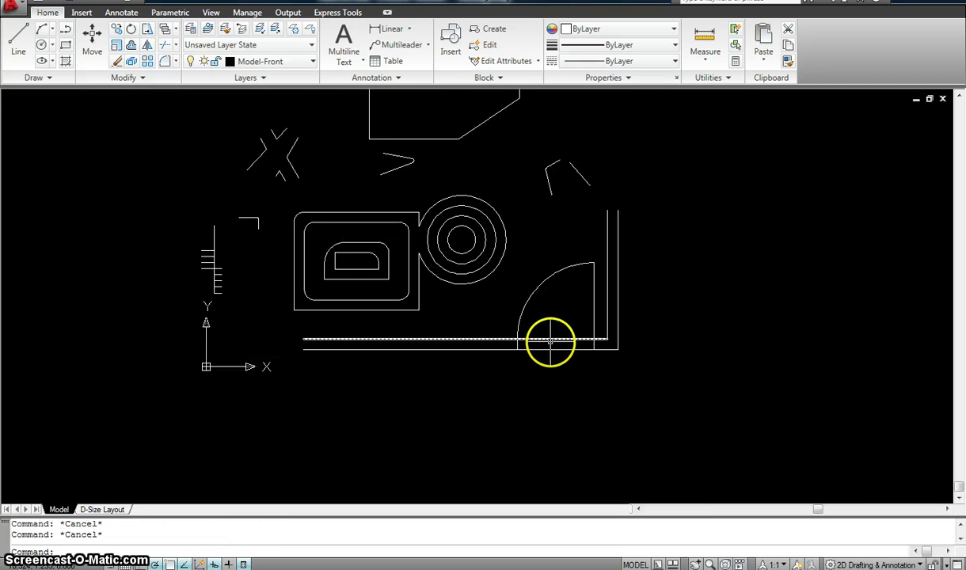
Trim both horizontal wall lines between the two door jambs by picking each segment, using a crossing selection around the doorway as cutting edges
type("tr")
key("Return")
left_click(646, 431)
left_click(493, 221)
key("Return")
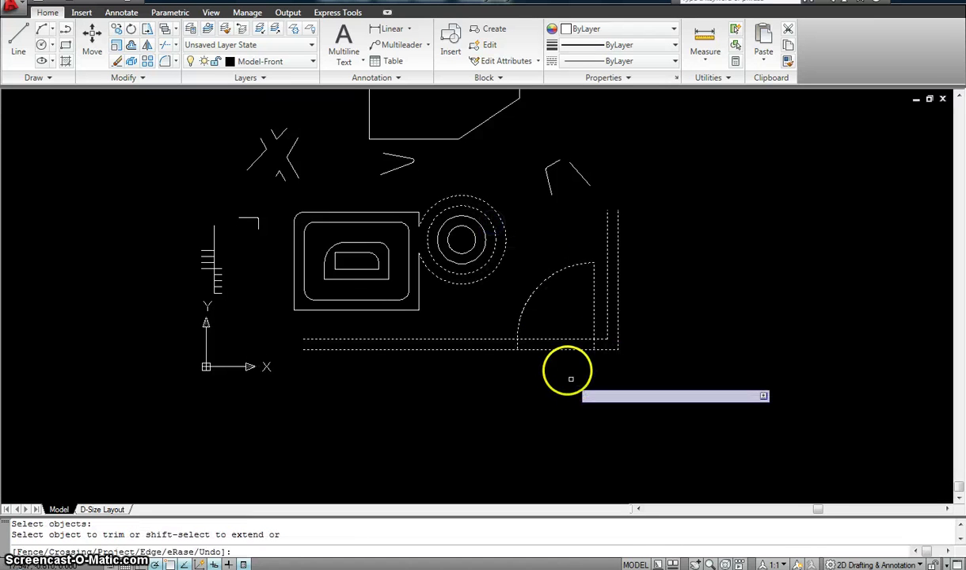
left_click(562, 349)
left_click(566, 339)
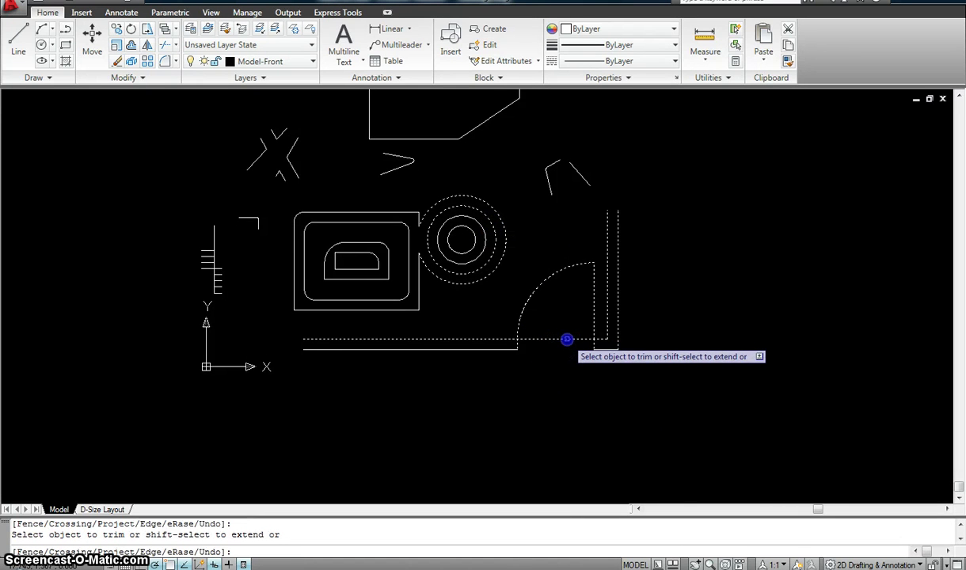
scroll(492, 328, "down", 3)
key("Escape")
scroll(473, 330, "up", 2)
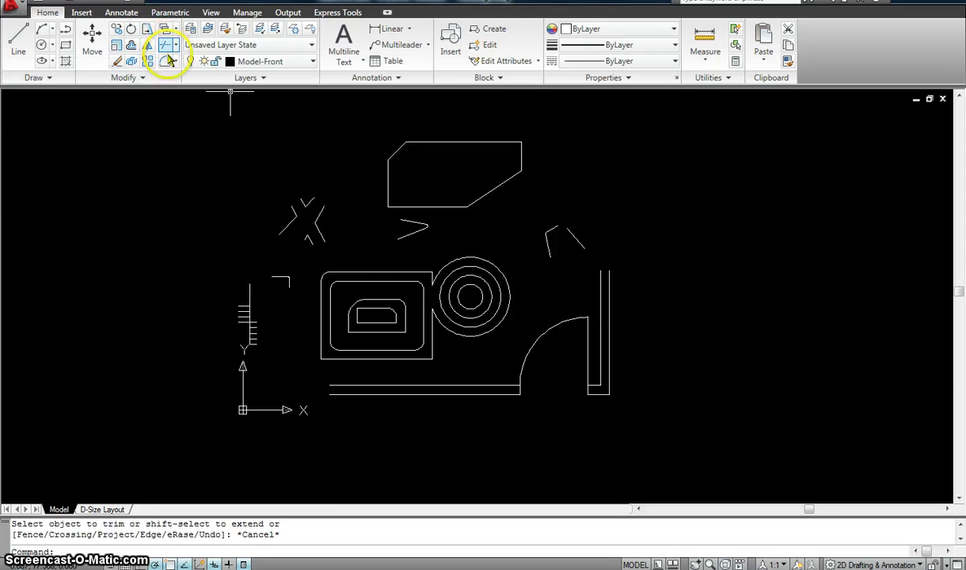
scroll(263, 199, "down", 2)
scroll(308, 190, "up", 3)
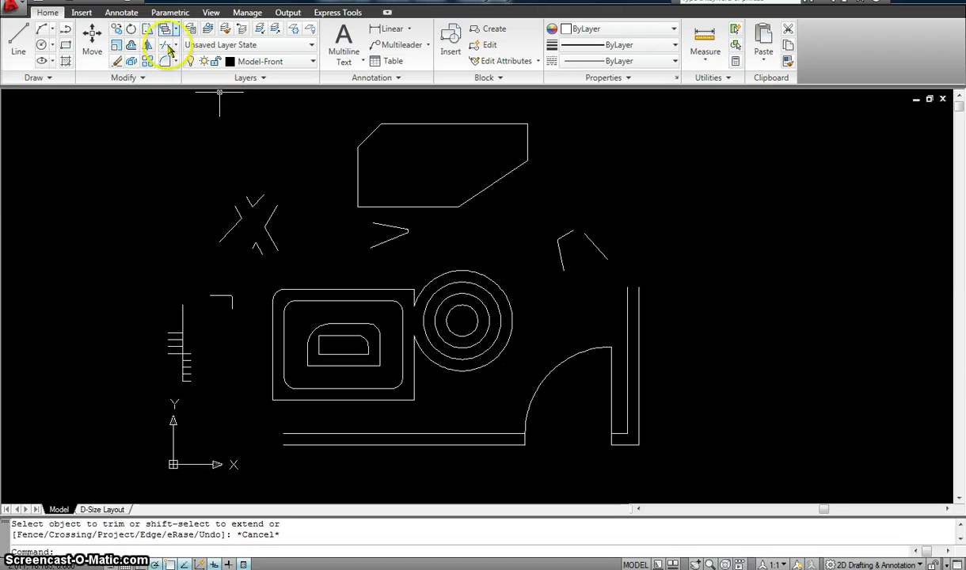
left_click(176, 51)
left_click(148, 96)
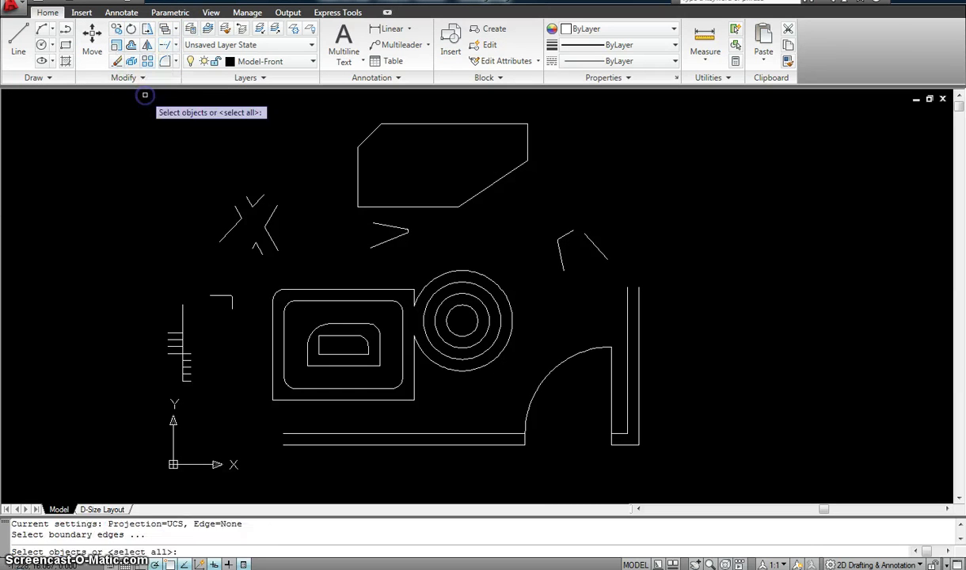
key("Escape")
key("Escape")
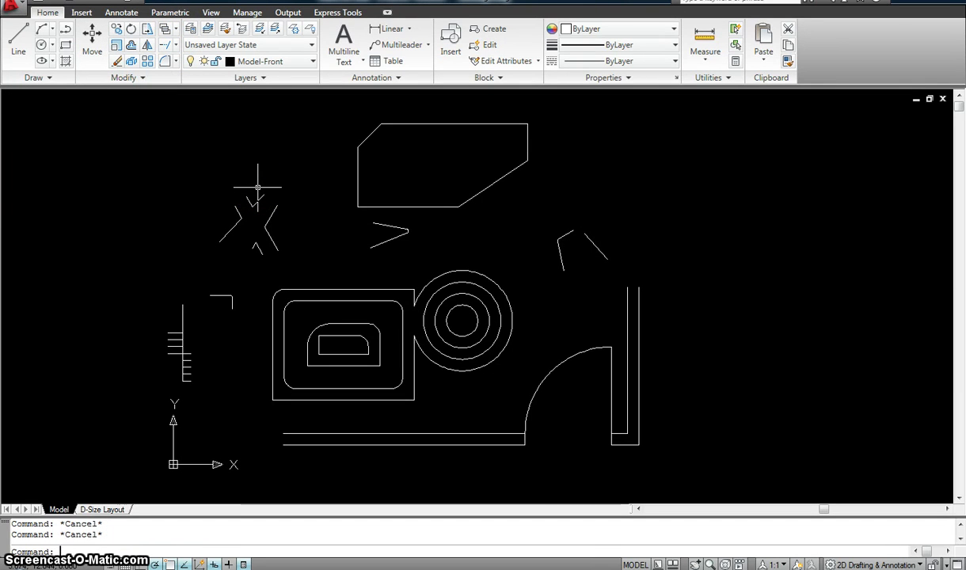
left_click(307, 140)
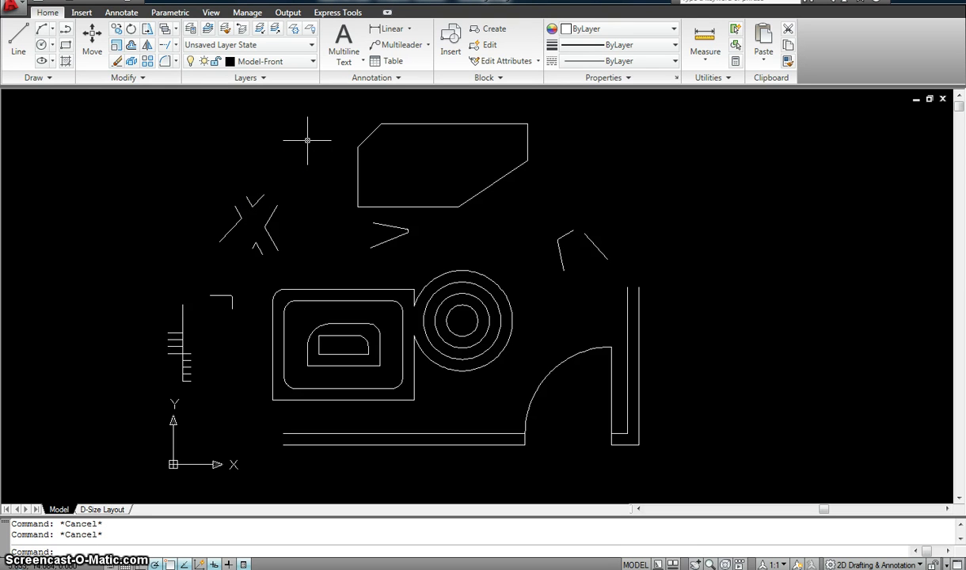
Extend the lower group of short horizontal lines to the rounded rectangle's outer edge, using the surrounding objects as boundaries
left_click(169, 54)
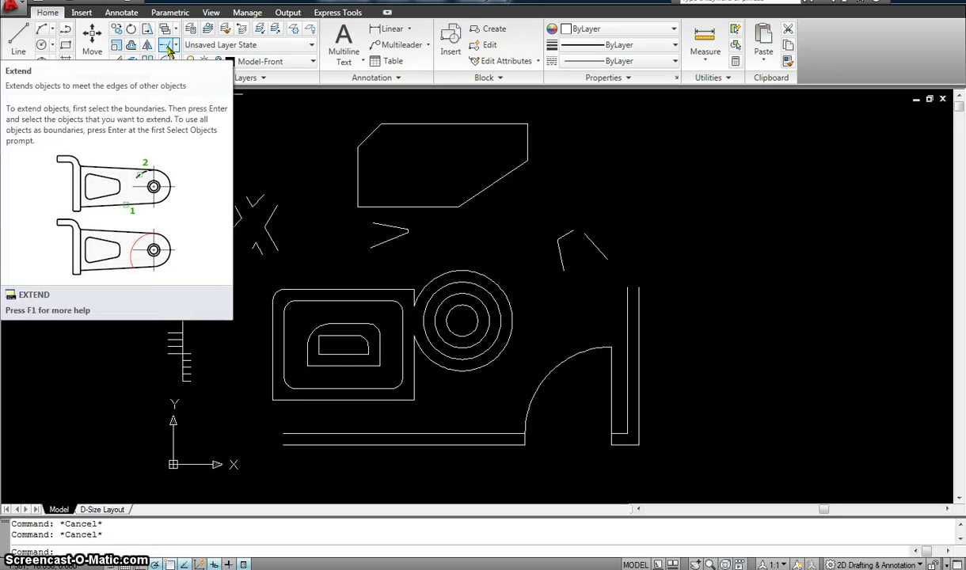
left_click(168, 51)
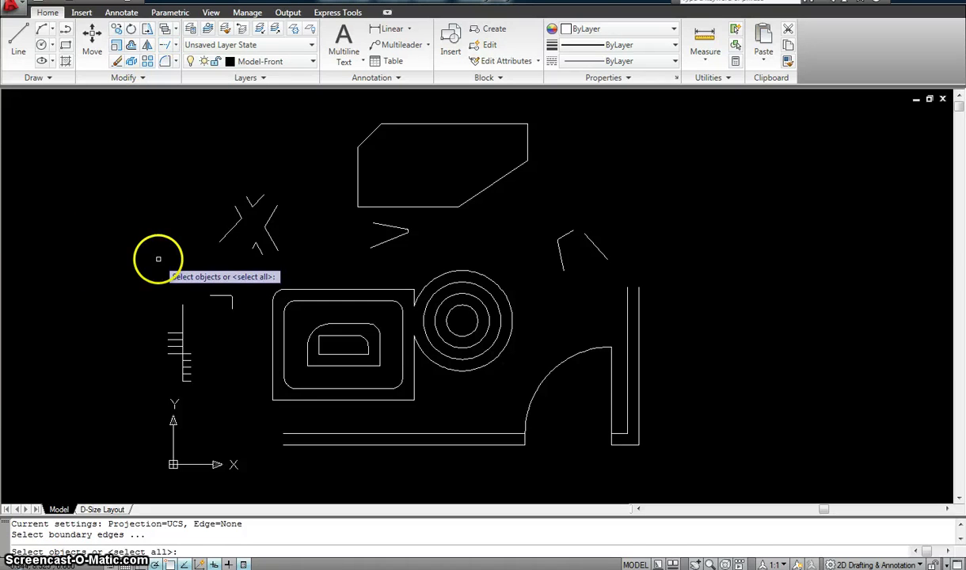
mouse_move(159, 259)
middle_mouse_down()
mouse_move(156, 226)
mouse_move(172, 192)
middle_mouse_up()
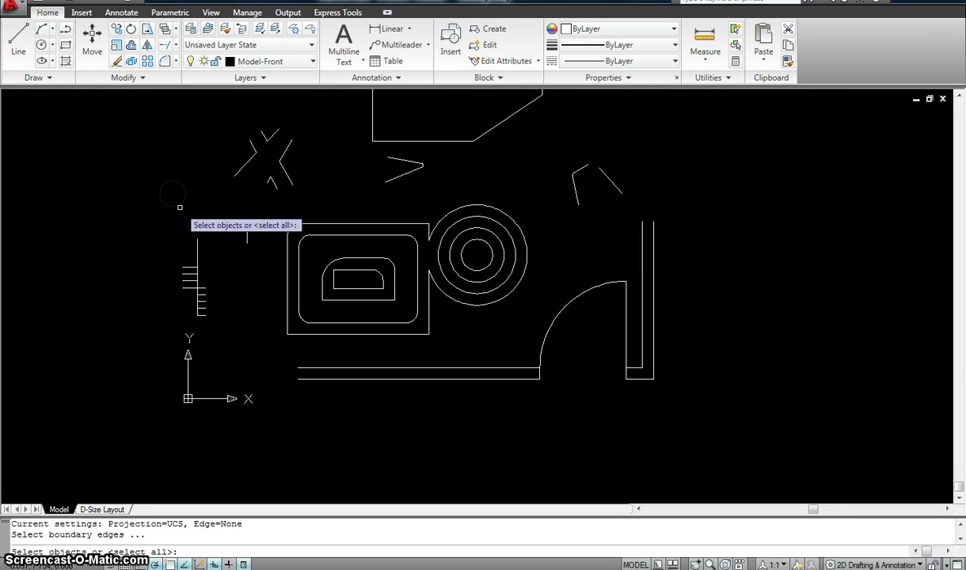
left_click(382, 425)
left_click(122, 144)
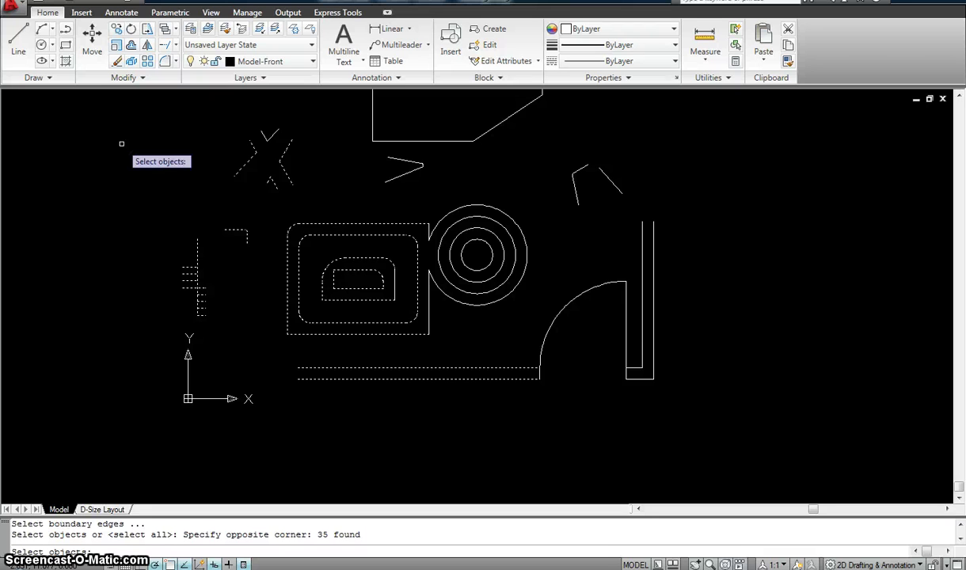
key("Return")
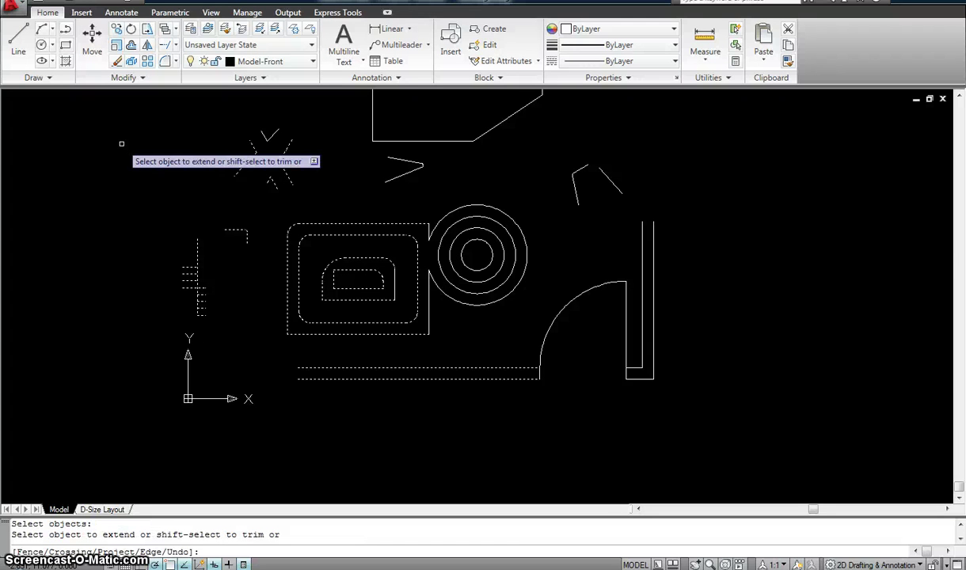
left_click(208, 283)
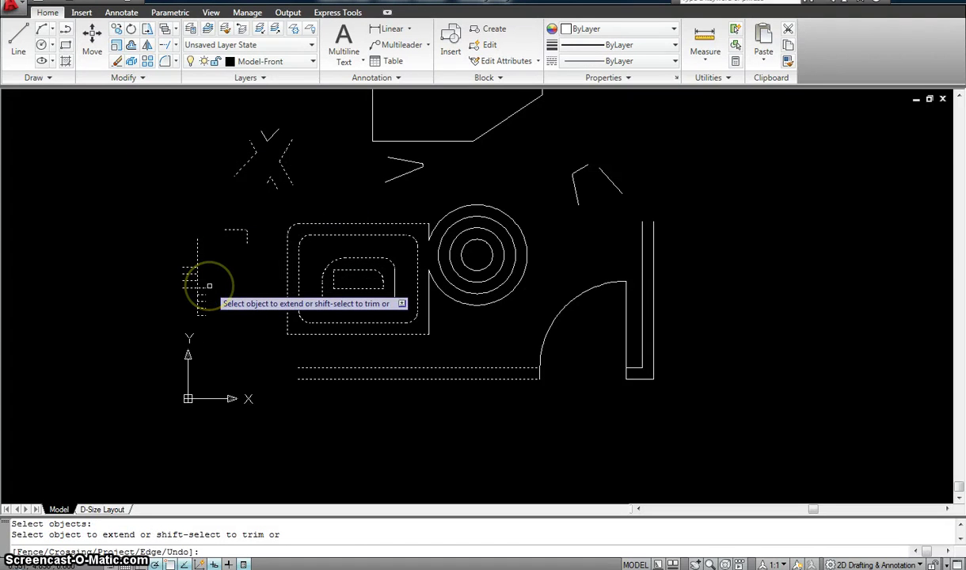
left_click(204, 315)
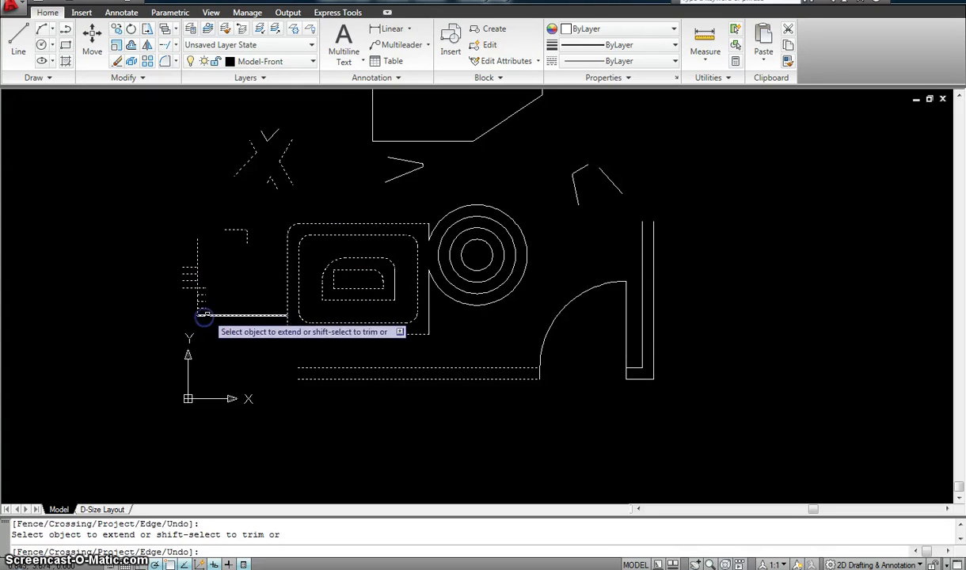
left_click(203, 297)
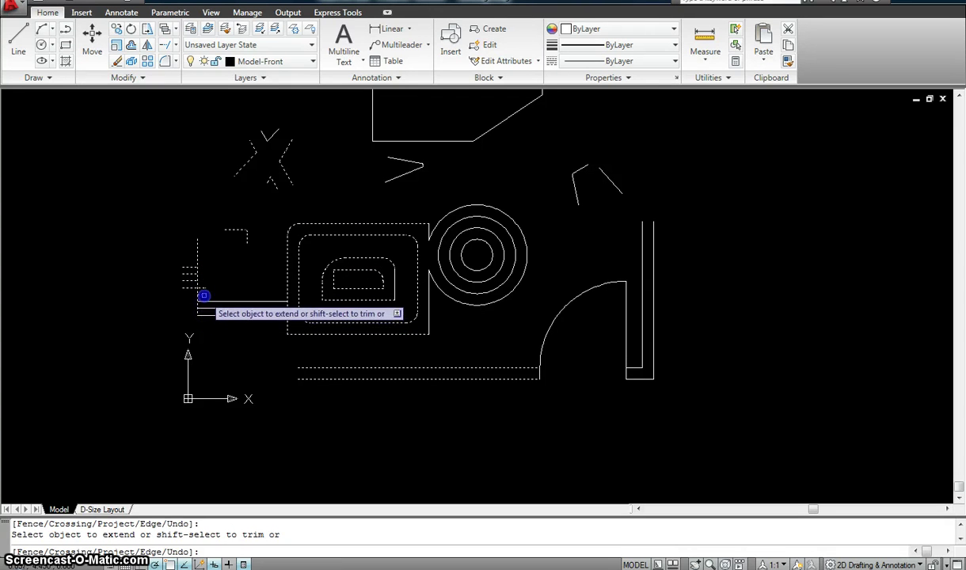
left_click(287, 300)
left_click(287, 279)
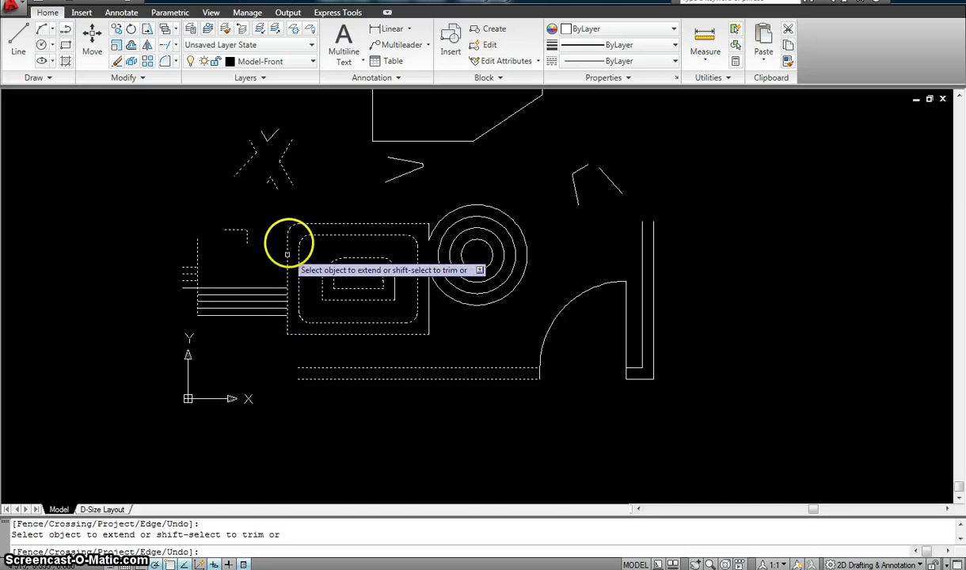
Extend the upper short horizontal lines, the small corner's horizontal line and the nearby diagonals to their next boundary edges, and end Extend
left_click(185, 277)
left_click(192, 280)
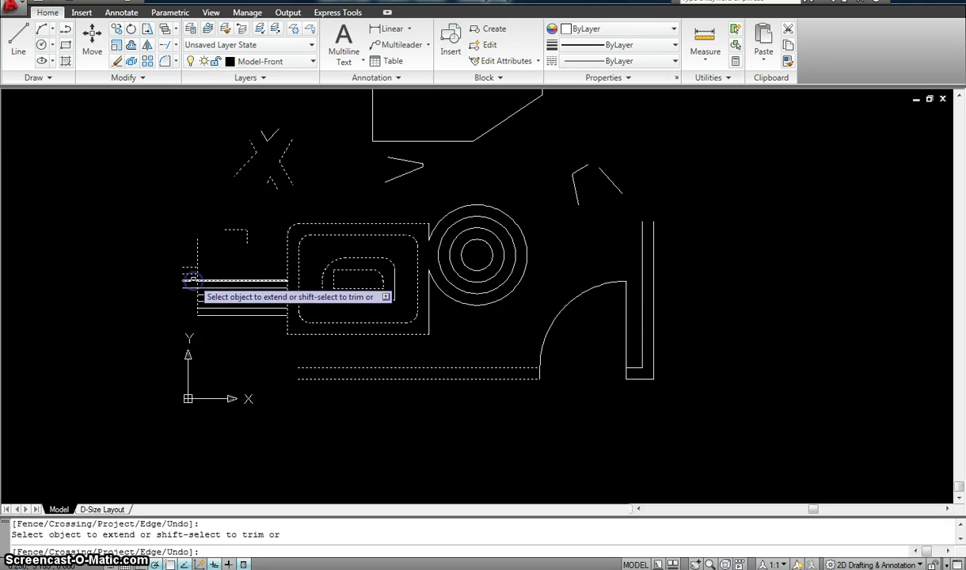
left_click(189, 273)
left_click(192, 268)
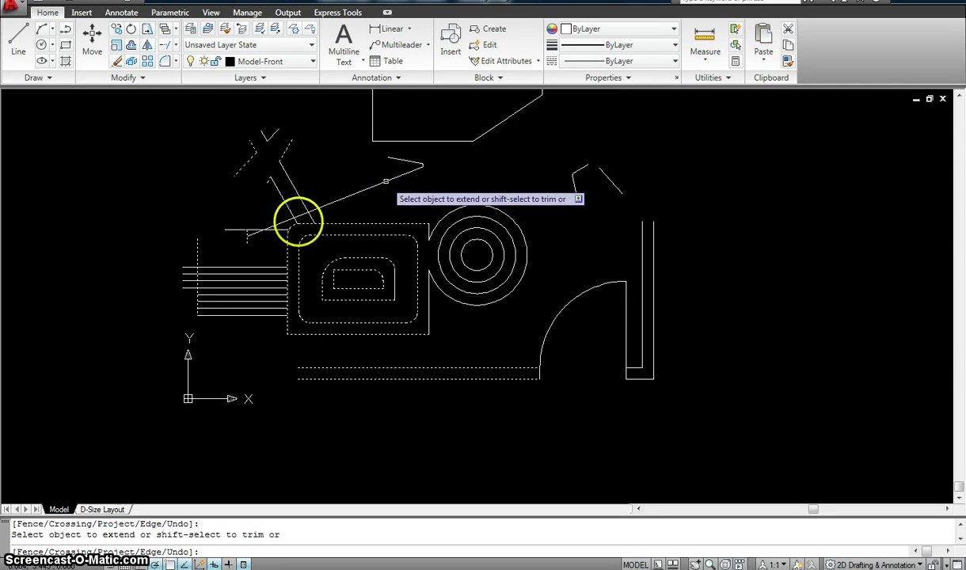
key("Escape")
scroll(368, 261, "down", 2)
key("Escape")
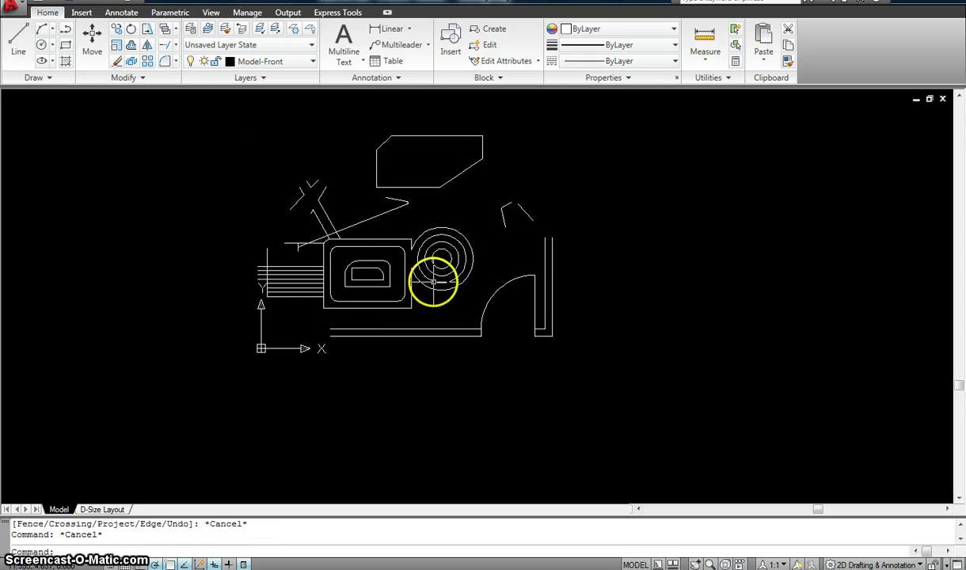
scroll(433, 281, "up", 2)
scroll(563, 286, "down", 3)
scroll(526, 316, "up", 3)
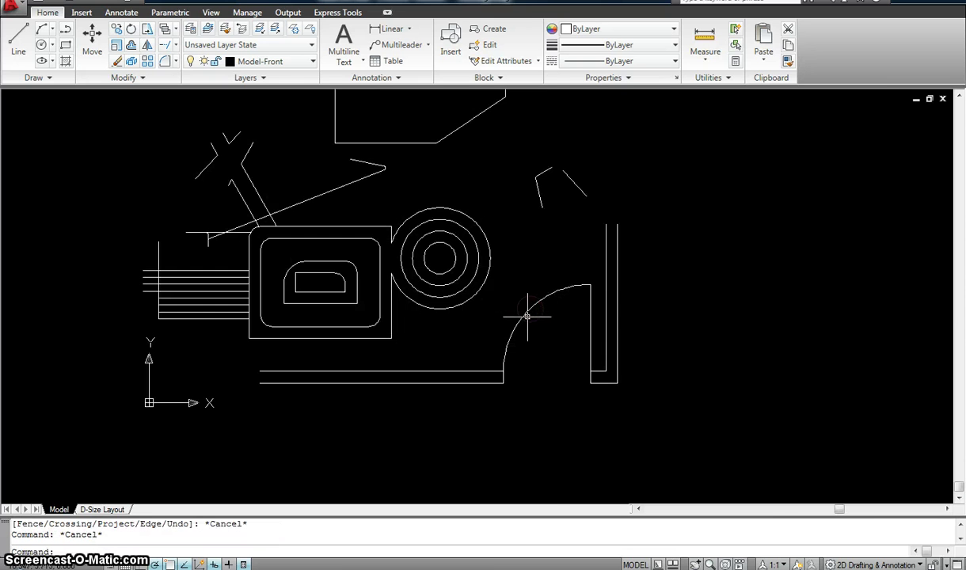
scroll(524, 318, "down", 2)
scroll(518, 307, "up", 1)
scroll(517, 308, "down", 1)
scroll(495, 308, "up", 1)
scroll(495, 300, "down", 1)
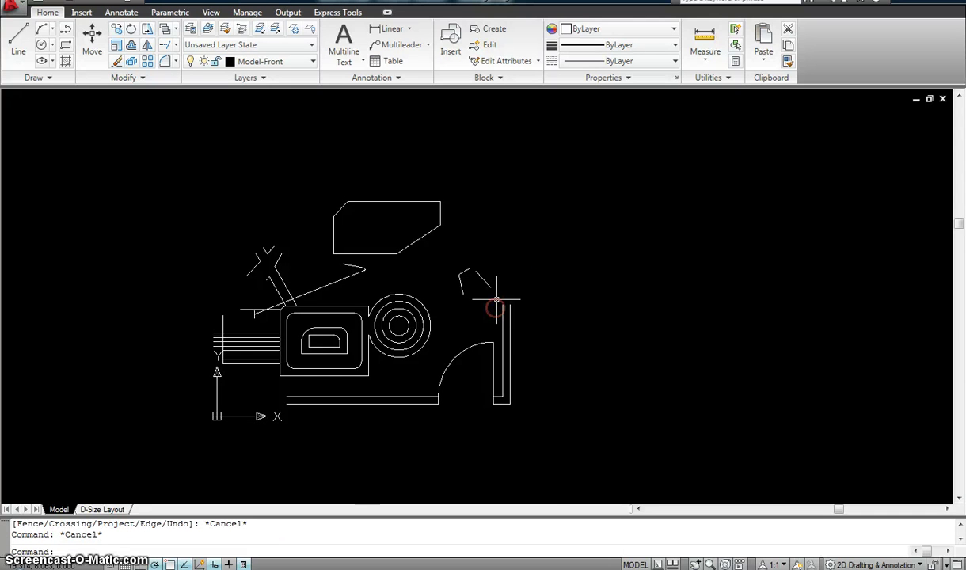
Draw a short horizontal line beside the chamfered polygon, facing its sloped edge without touching it
type("l")
key("Return")
left_click(478, 231)
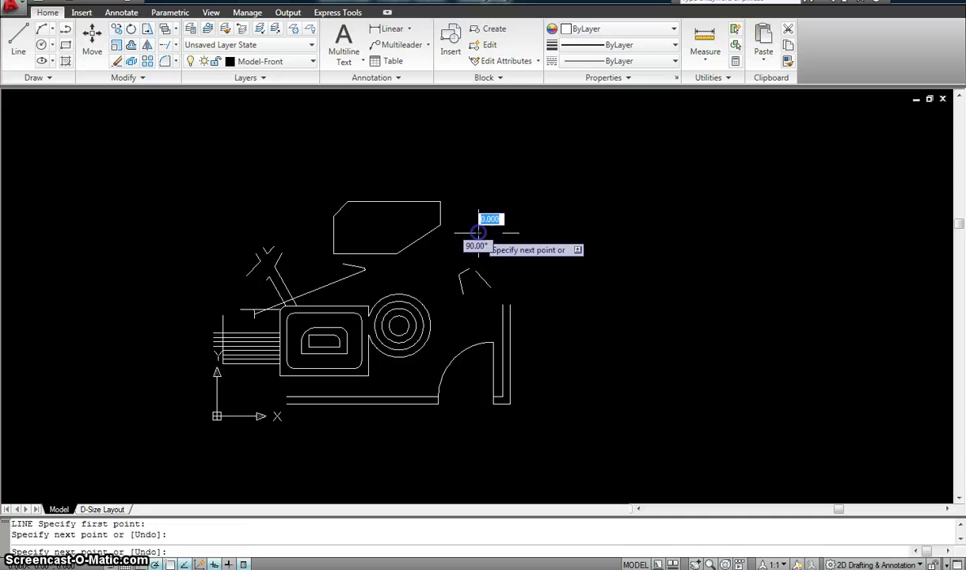
key("Escape")
left_click(477, 247)
key("Escape")
key("Escape")
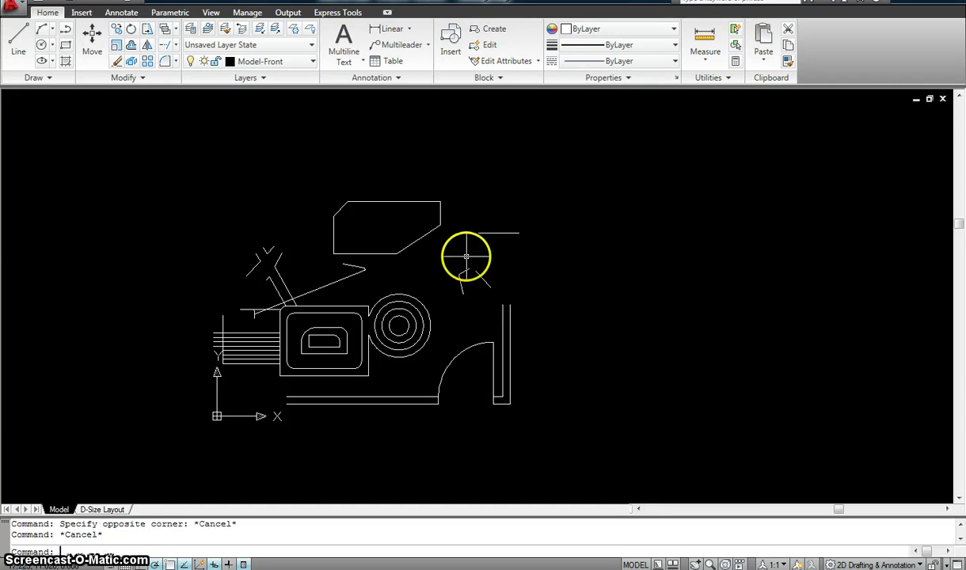
Draw a slightly sloped line below the short horizontal line, ending just short of the chamfered polygon's slanted edge
type("l")
key("Return")
left_click(517, 256)
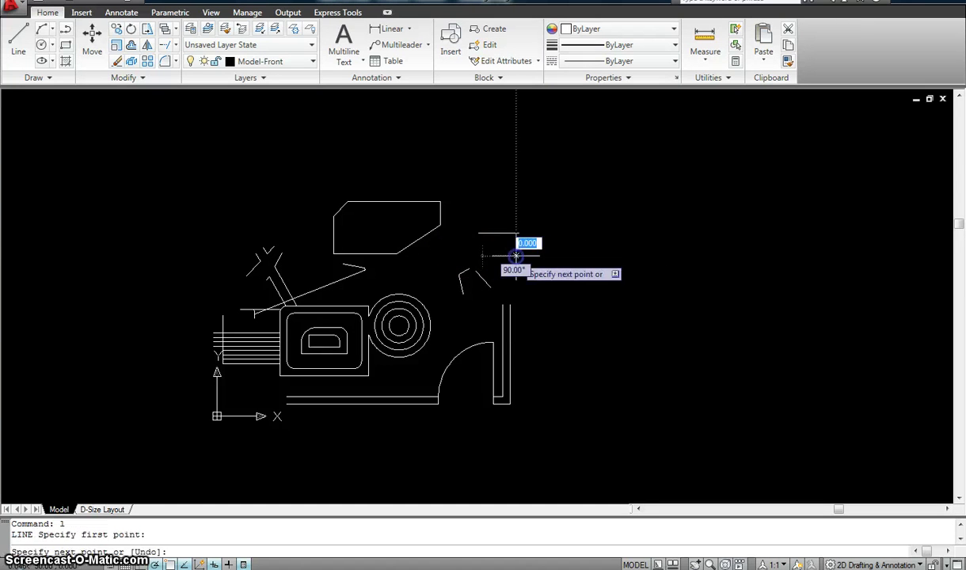
left_click(445, 246)
key("Escape")
key("Escape")
key("Escape")
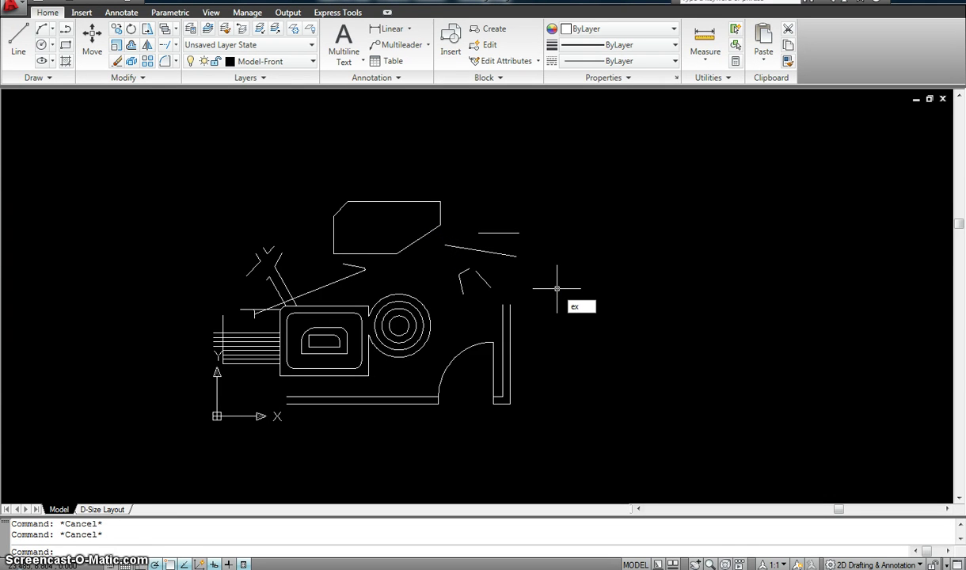
Extend the sloped line and the horizontal line to the polygon's slanted edge, with all shapes selected as boundaries
type("ex")
key("Return")
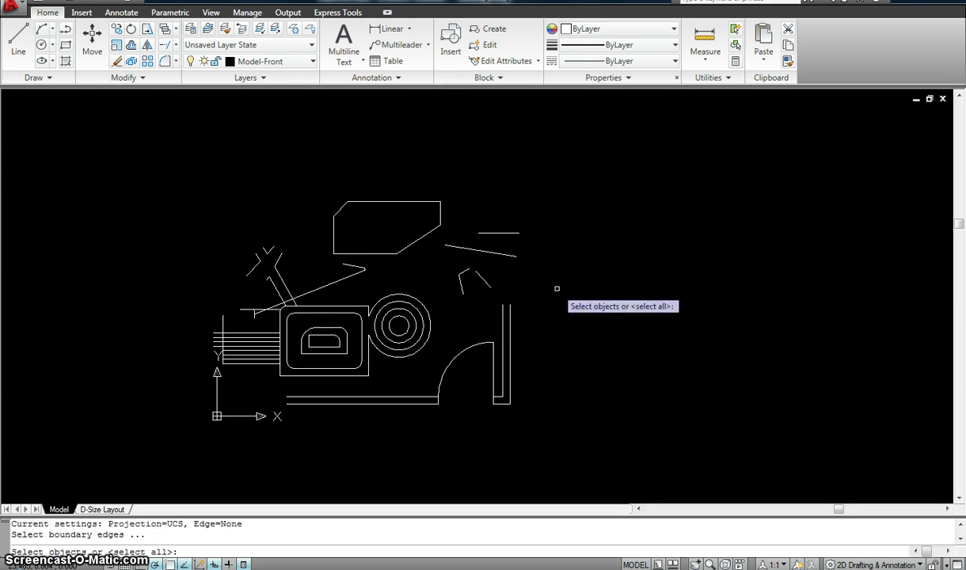
left_click(587, 440)
left_click(96, 121)
key("Return")
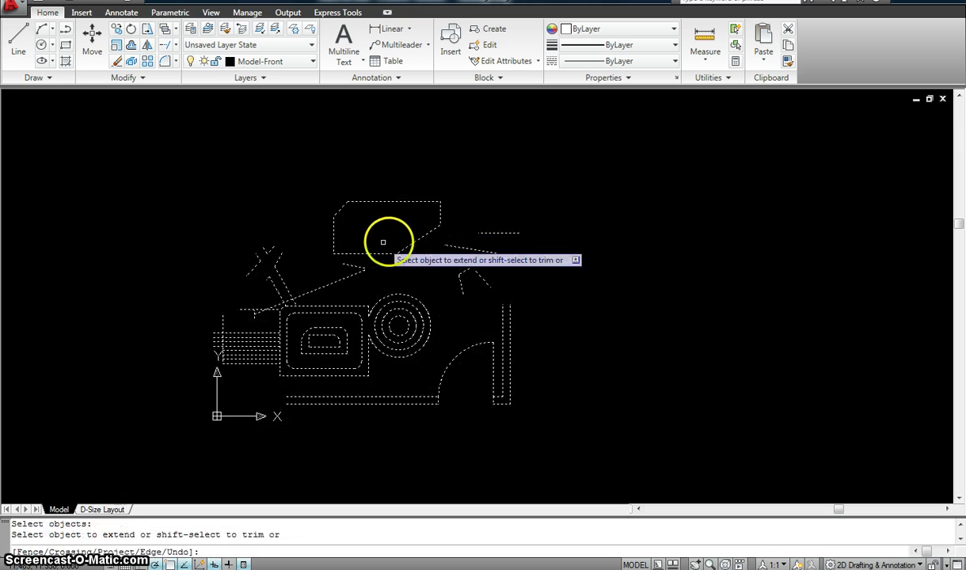
left_click(447, 246)
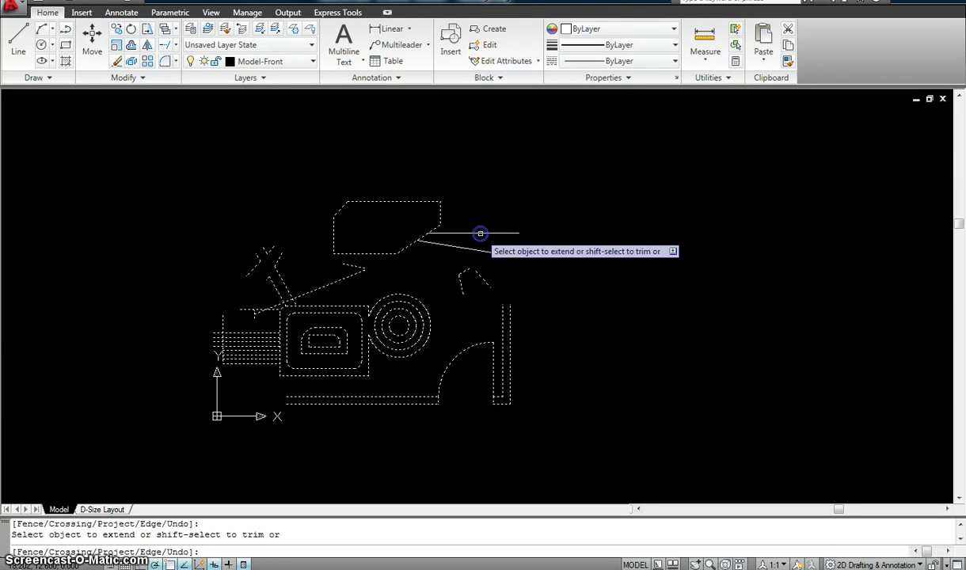
left_click(480, 233)
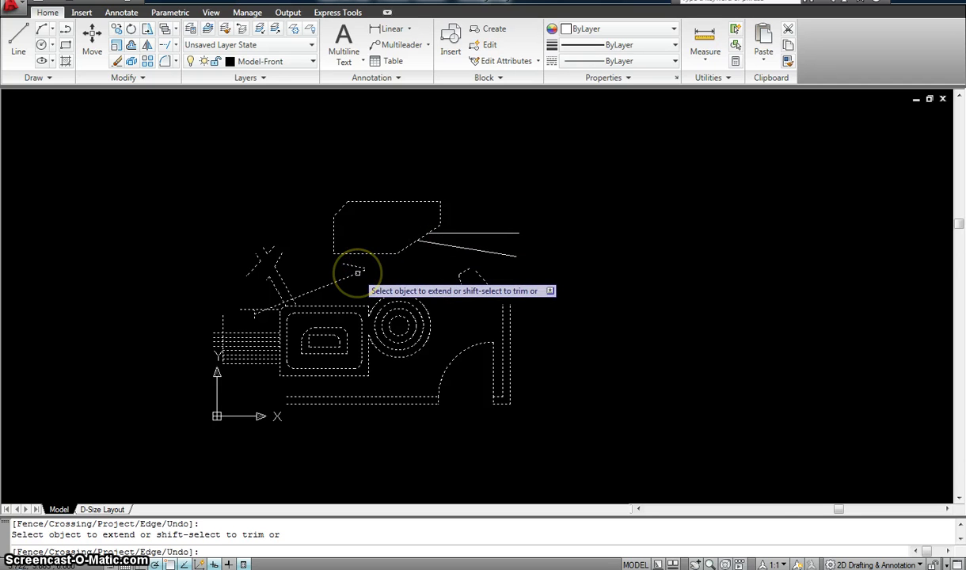
Extend the long diagonal line's lower end to the vertical line crossing the parallel horizontal lines, and undo that extension
scroll(274, 304, "up", 5)
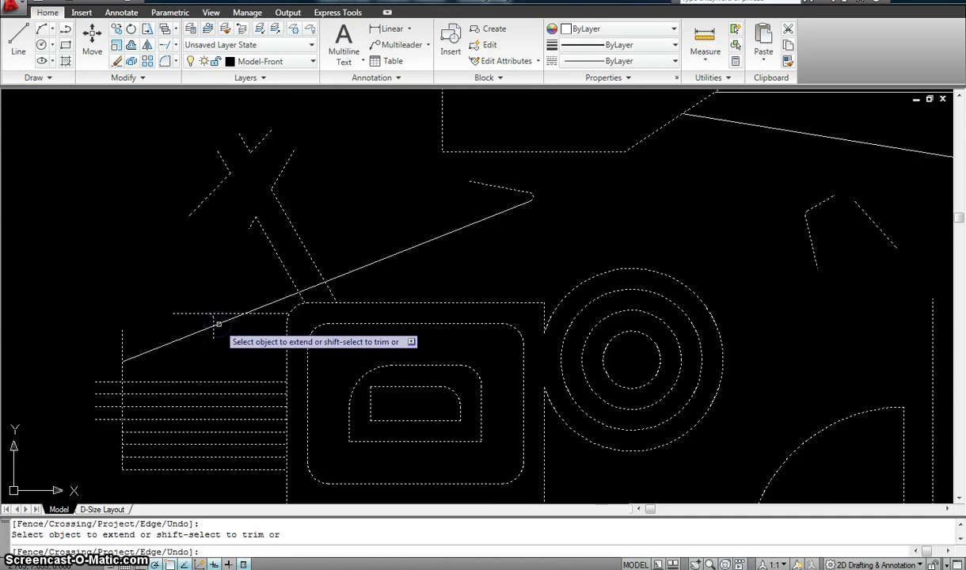
scroll(218, 324, "down", 5)
key("ctrl+z")
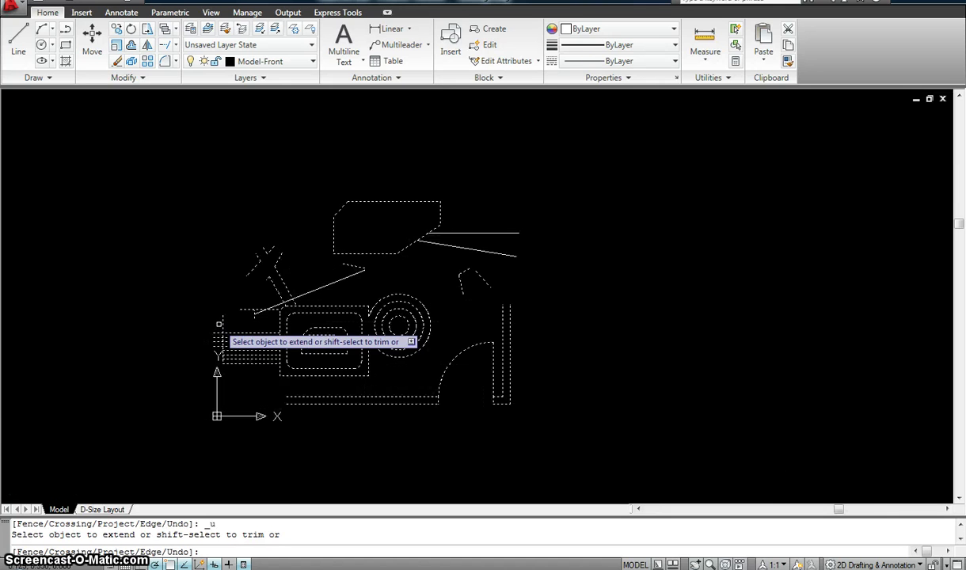
Try to extend the long diagonal line's upper end past the small fillet below the polygon, and end Extend
scroll(366, 276, "up", 4)
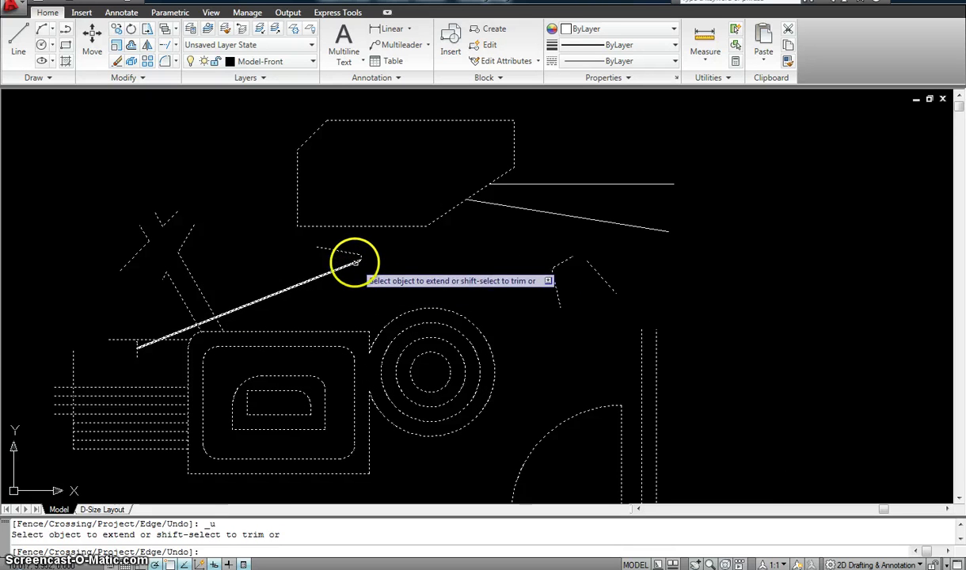
left_click(354, 262)
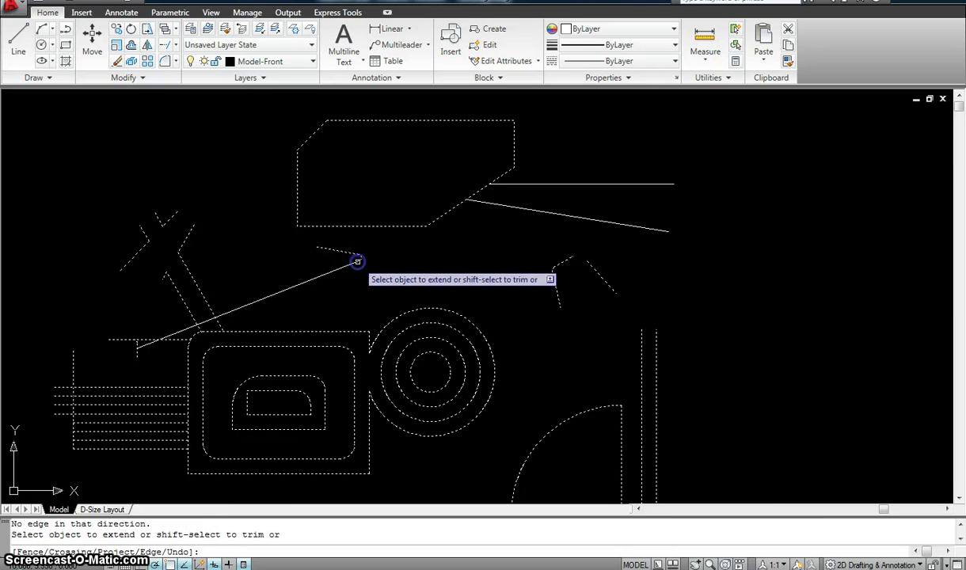
left_click(423, 228)
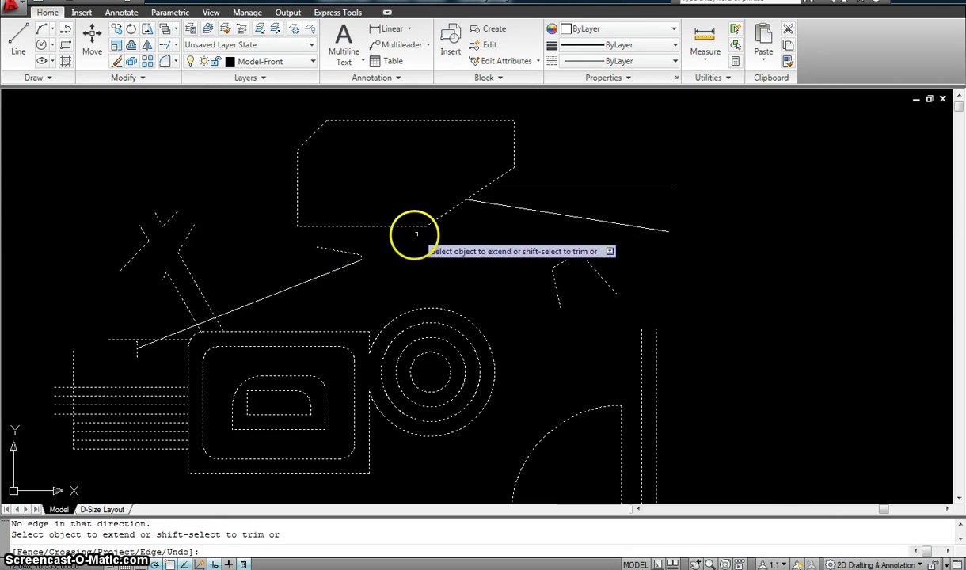
scroll(333, 269, "down", 2)
key("Escape")
scroll(304, 278, "up", 2)
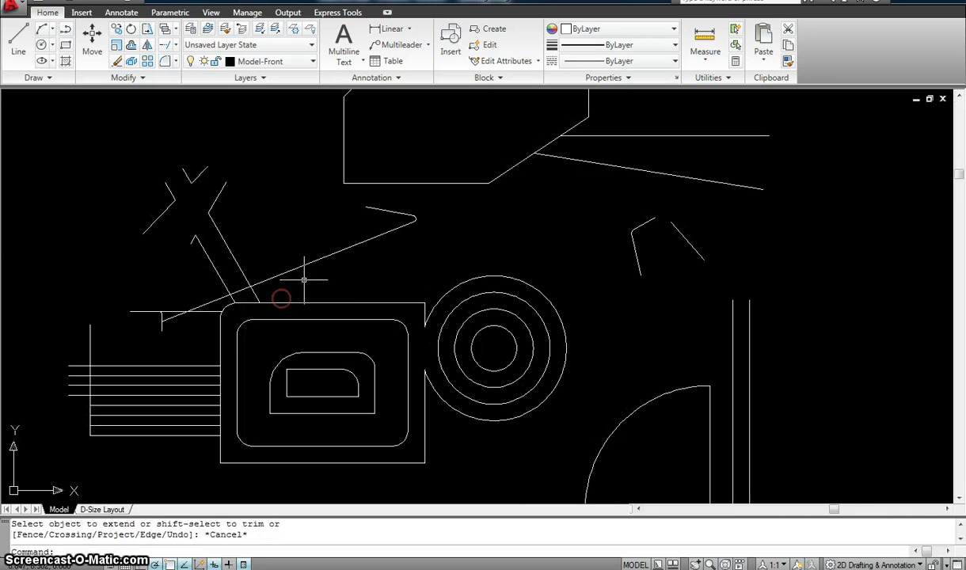
Move the long diagonal line slightly down and to the left, away from the small fillet
type("m")
key("Return")
left_click(351, 265)
left_click(338, 245)
key("Return")
left_click(414, 254)
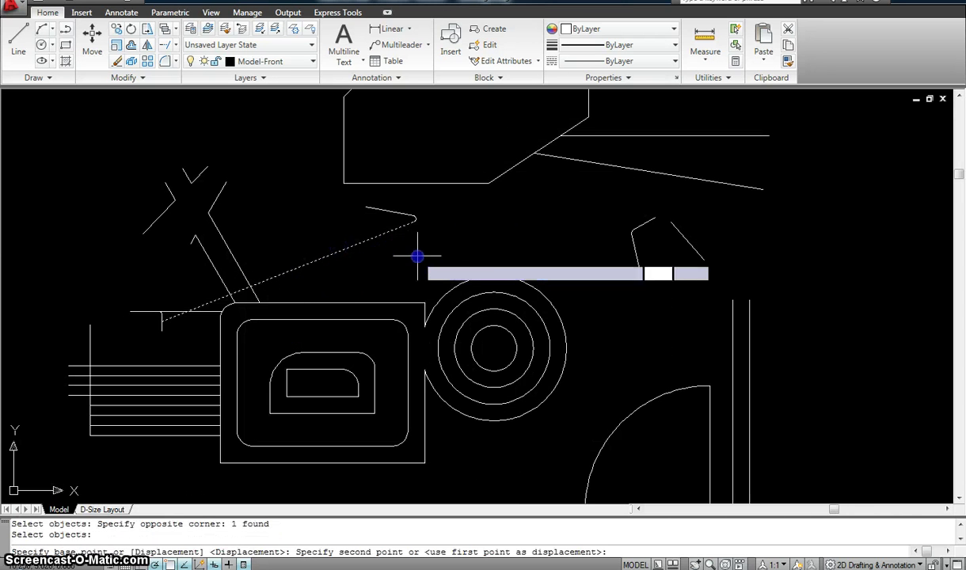
Erase the small fillet arc and the short line beside the long diagonal line's upper end
key("Escape")
type("e")
key("Return")
left_click(421, 232)
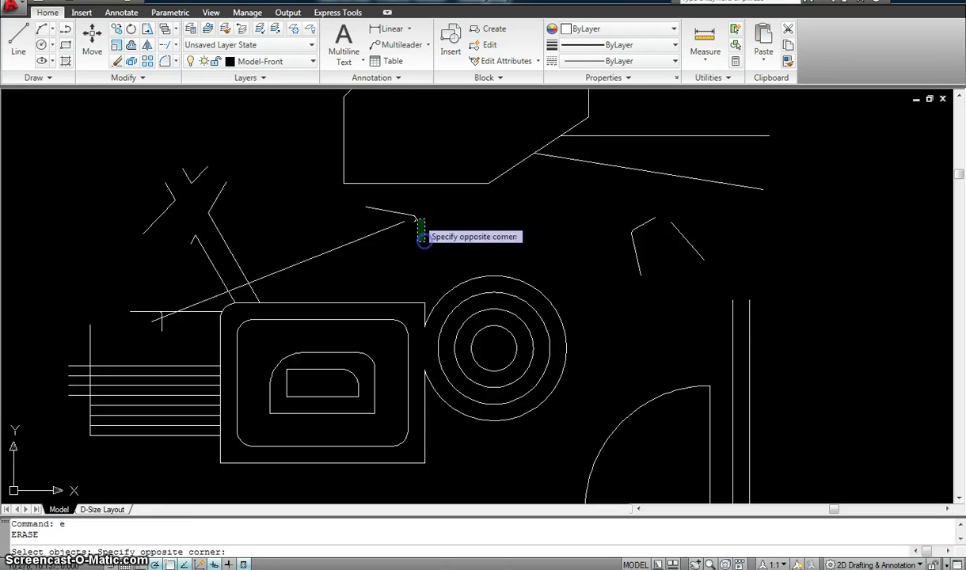
left_click(412, 211)
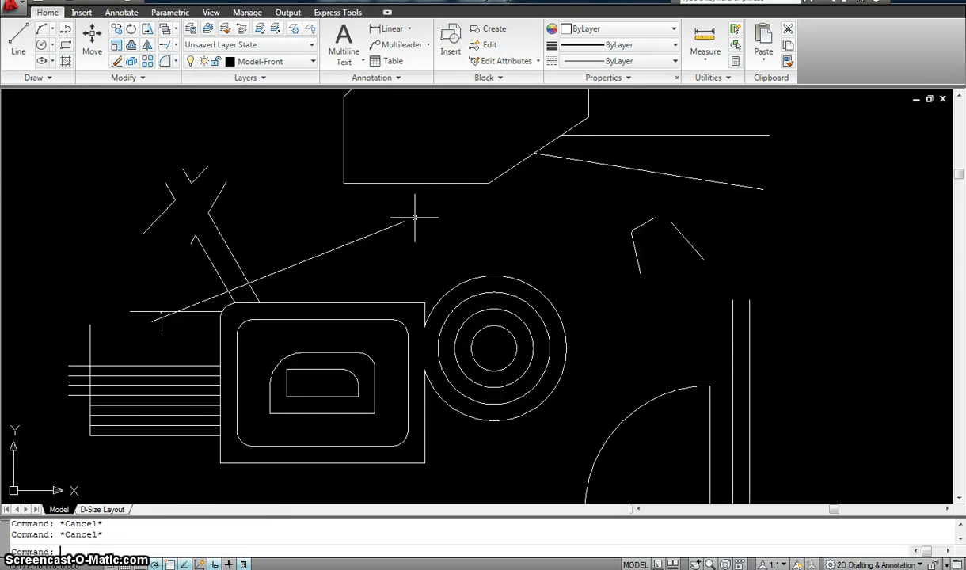
Erase most of the drawing with a crossing selection, and undo the erasure
type("e")
key("Return")
scroll(483, 364, "down", 3)
left_click(609, 459)
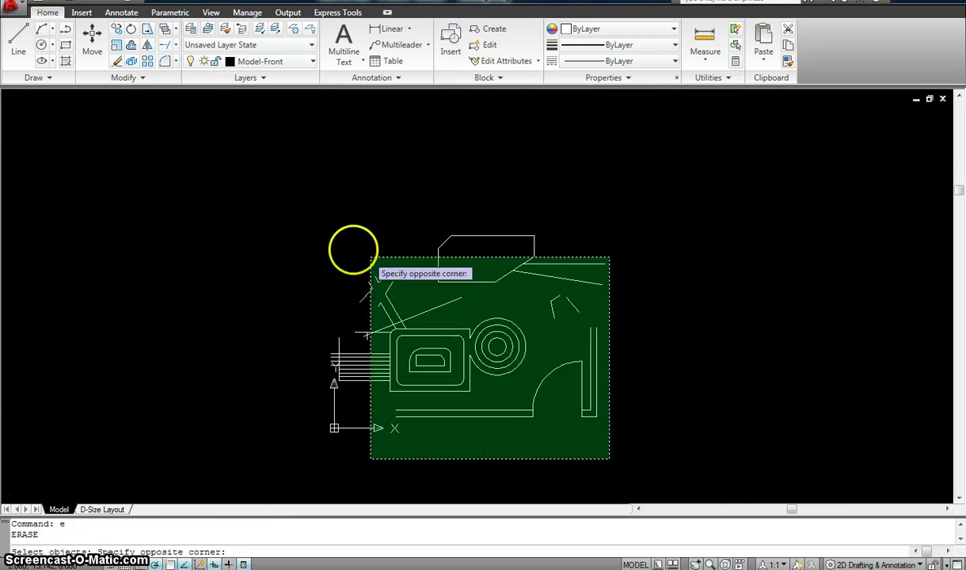
left_click(370, 259)
key("Return")
key("ctrl+z")
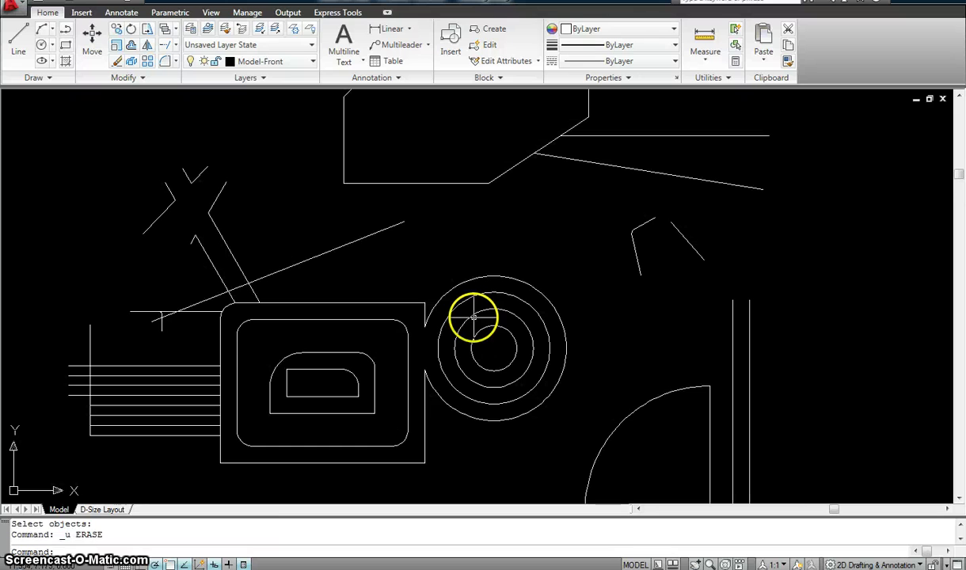
Extend the long diagonal line up to the sloped line beside the polygon and down to the vertical line, using all shapes as boundaries
type("ex")
key("Return")
scroll(577, 375, "down", 3)
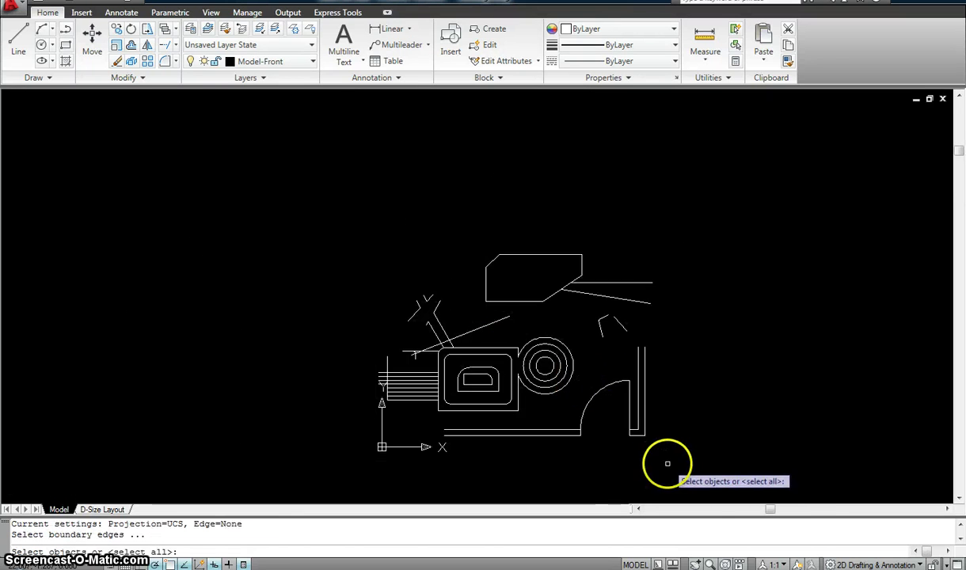
left_click(668, 460)
left_click(300, 168)
key("Return")
scroll(489, 323, "up", 3)
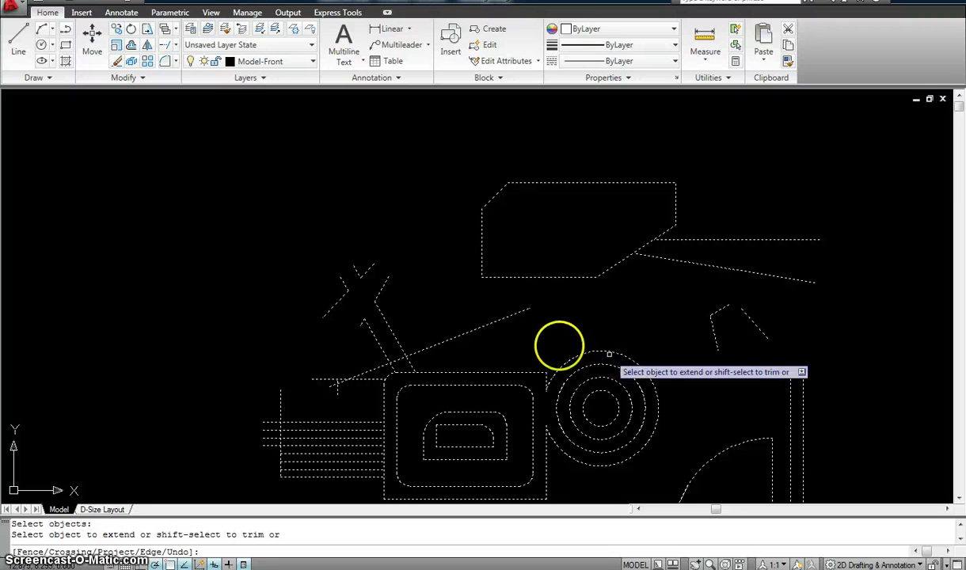
left_click(526, 308)
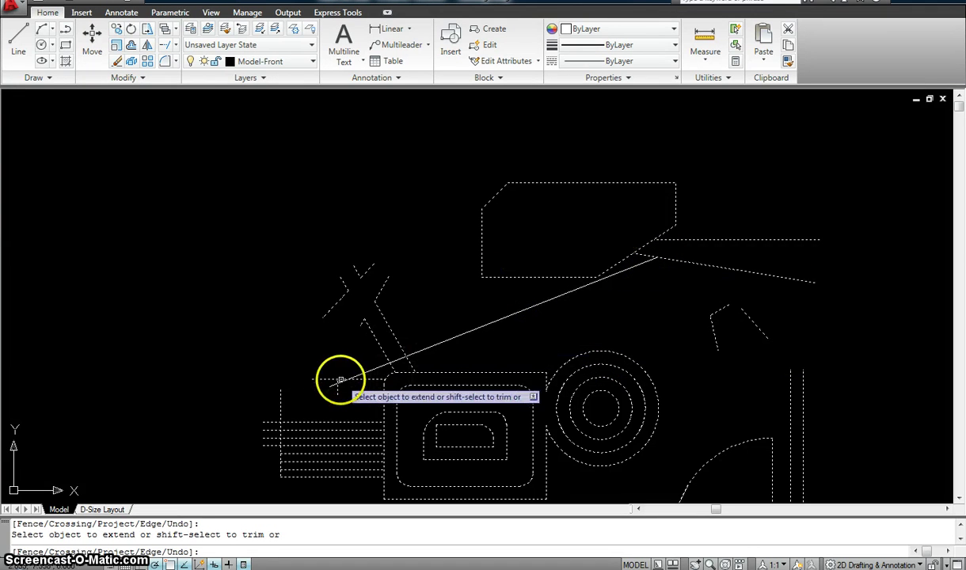
left_click(332, 387)
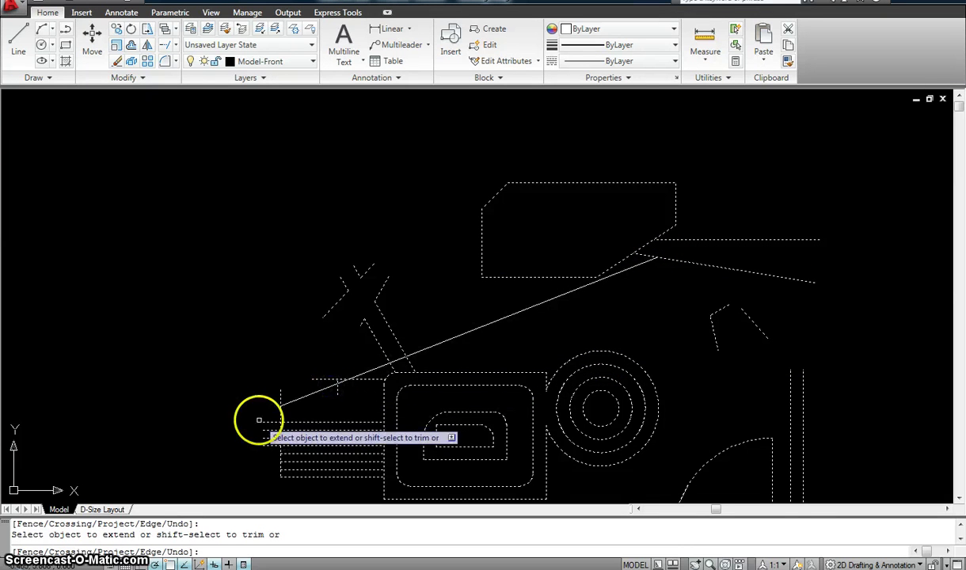
scroll(388, 261, "down", 4)
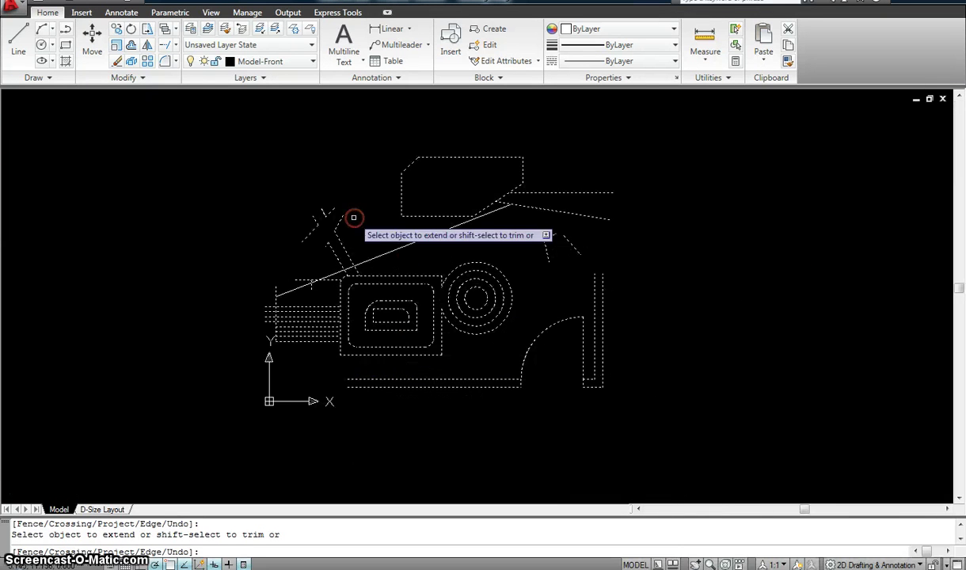
key("Escape")
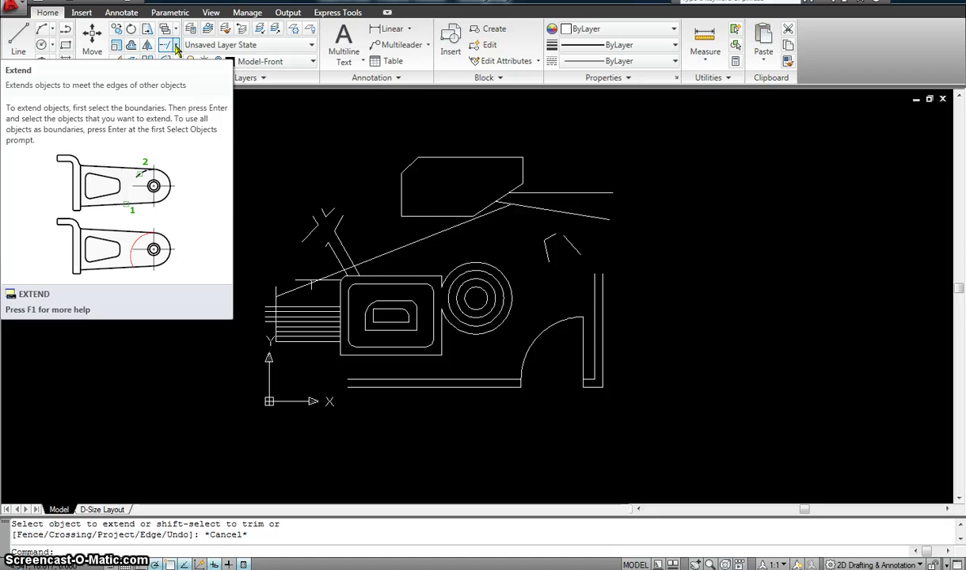
key("Escape")
key("Escape")
Draw a horizontal line about 0.98 units long leftward from the lower end of the outer circle's gap, across the inner rectangle's edge
scroll(438, 315, "up", 2)
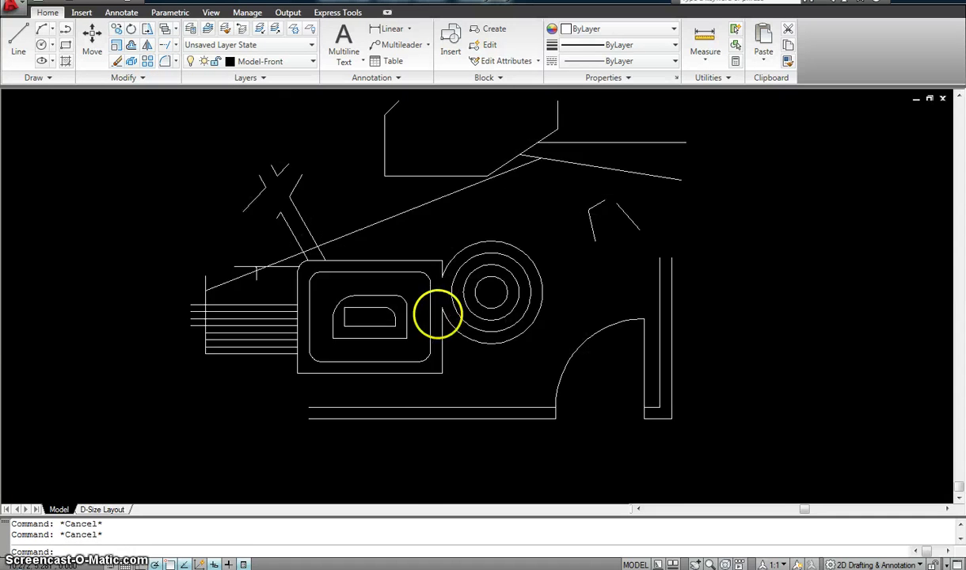
scroll(438, 315, "up", 5)
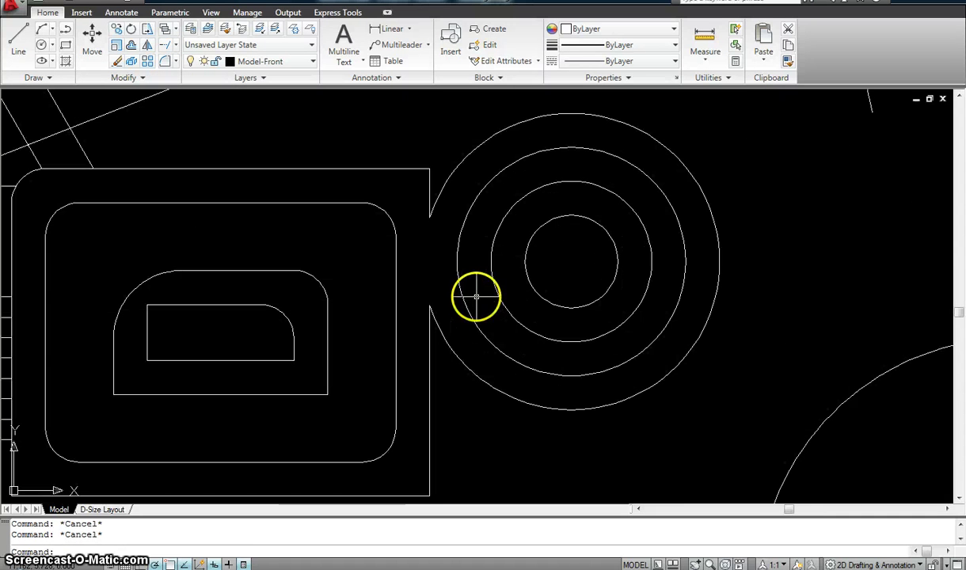
key("Return")
left_click(430, 306)
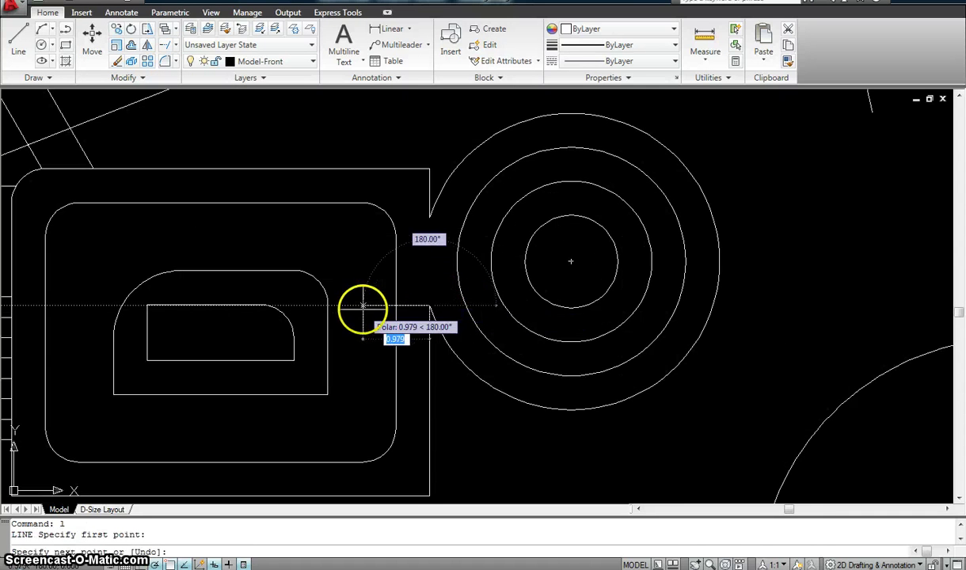
left_click(362, 305)
key("Escape")
key("Escape")
Try to extend the upper end of the outer circle's open arc across the gap, with the surrounding shapes as boundaries
type("ex")
key("Return")
scroll(362, 315, "down", 5)
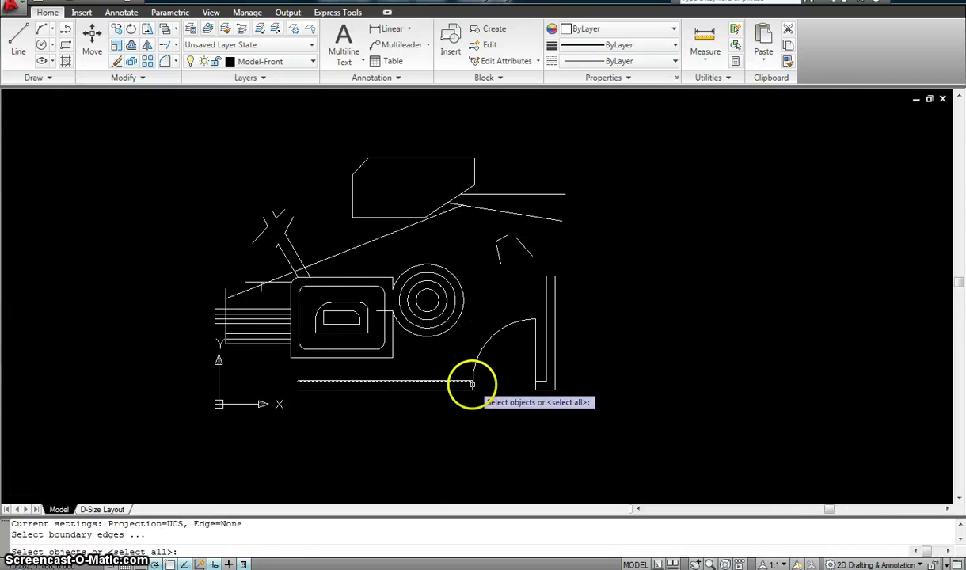
left_click(487, 403)
left_click(304, 230)
key("Return")
scroll(379, 269, "up", 5)
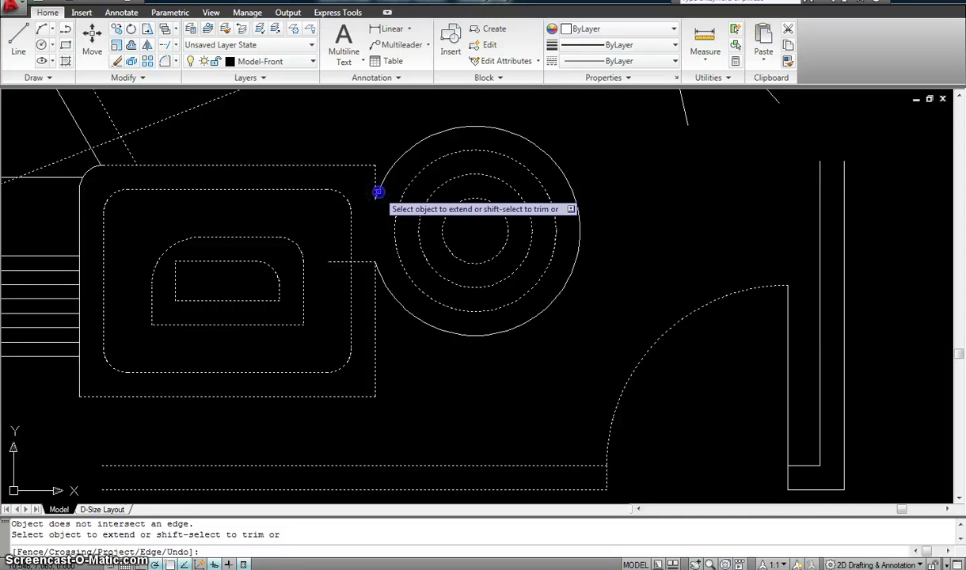
scroll(372, 200, "up", 5)
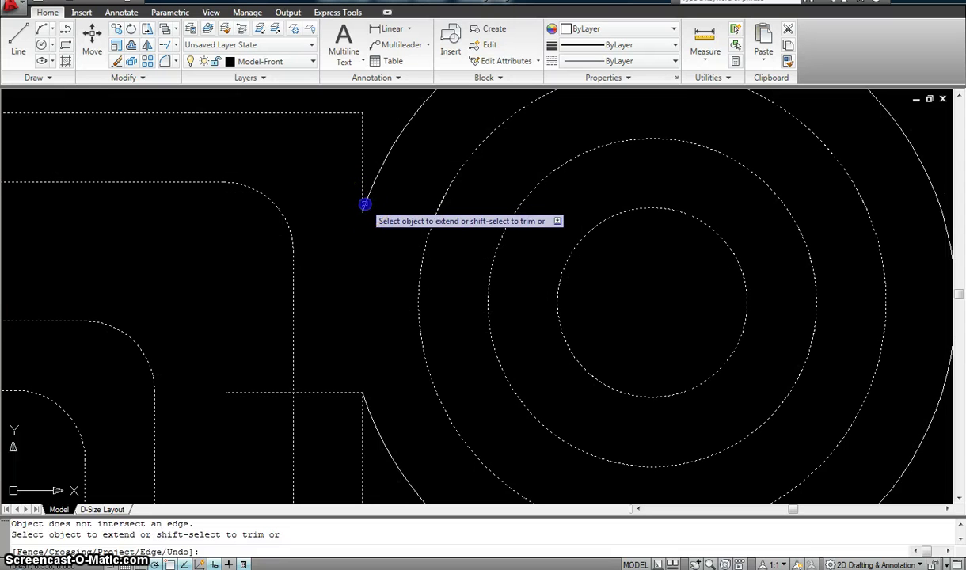
key("Escape")
Try to close the outer circle by stretching its arc's upper endpoint to the lower end of the gap
left_click(376, 185)
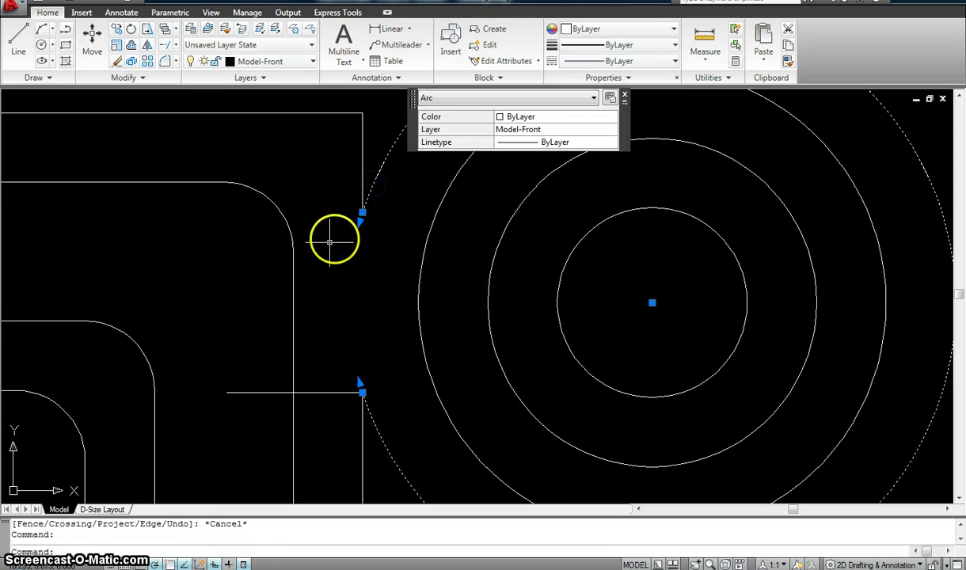
left_click(363, 214)
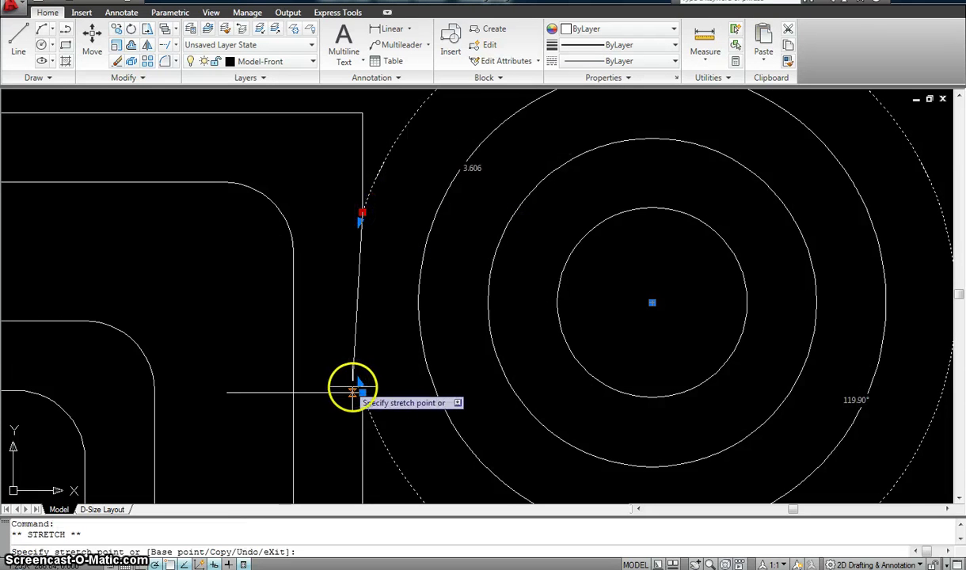
left_click(361, 391)
key("Escape")
key("Escape")
Draw a three-point arc bulging upward in the empty area to the right of the sloped line beside the polygon
scroll(403, 310, "down", 6)
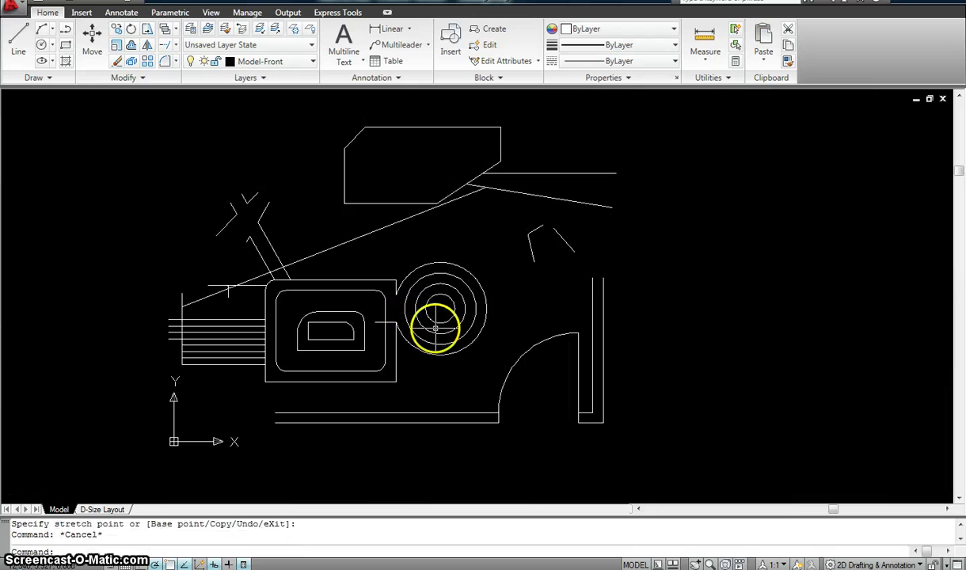
scroll(434, 313, "up", 6)
scroll(420, 296, "down", 6)
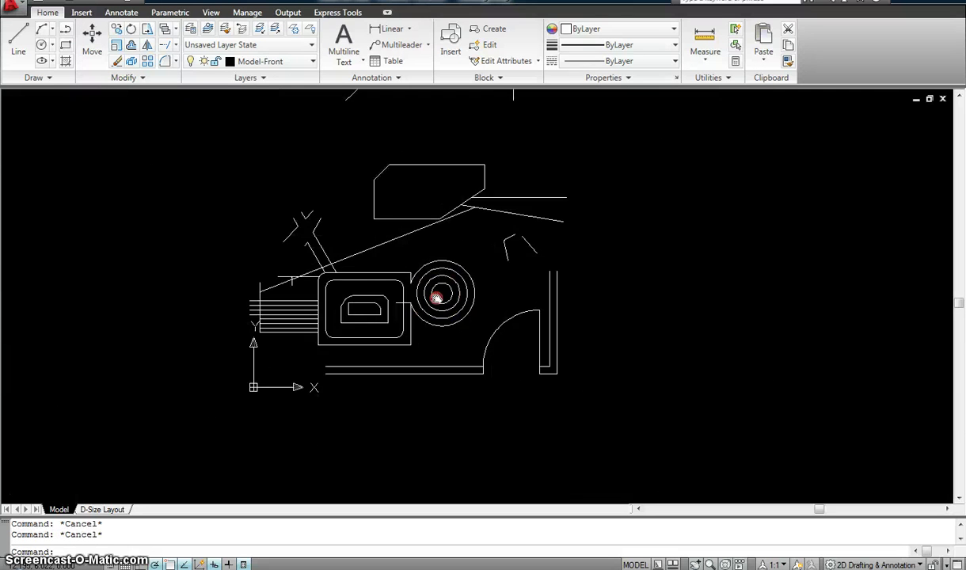
middle_click_drag(436, 289, 286, 241)
type("arc")
key("Return")
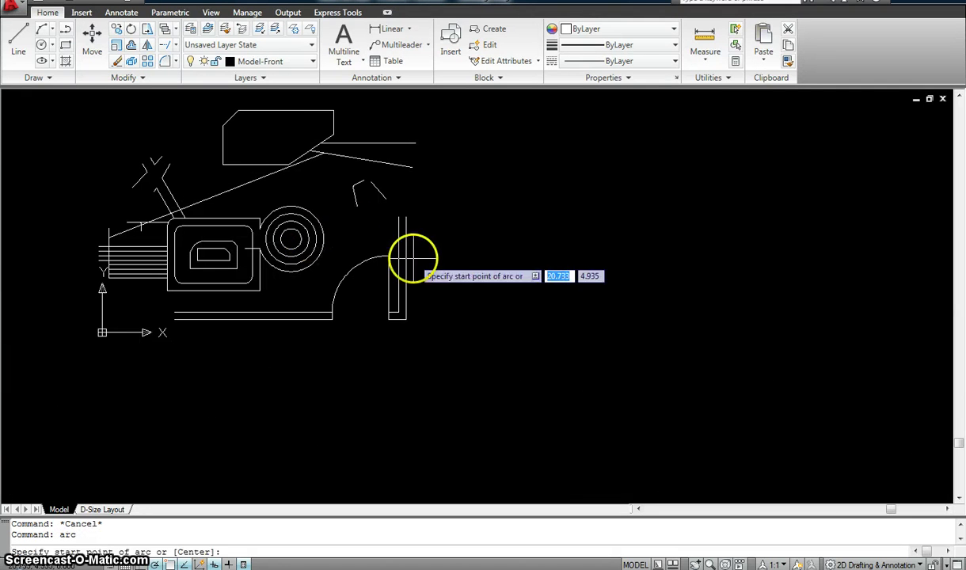
left_click(413, 189)
left_click(440, 162)
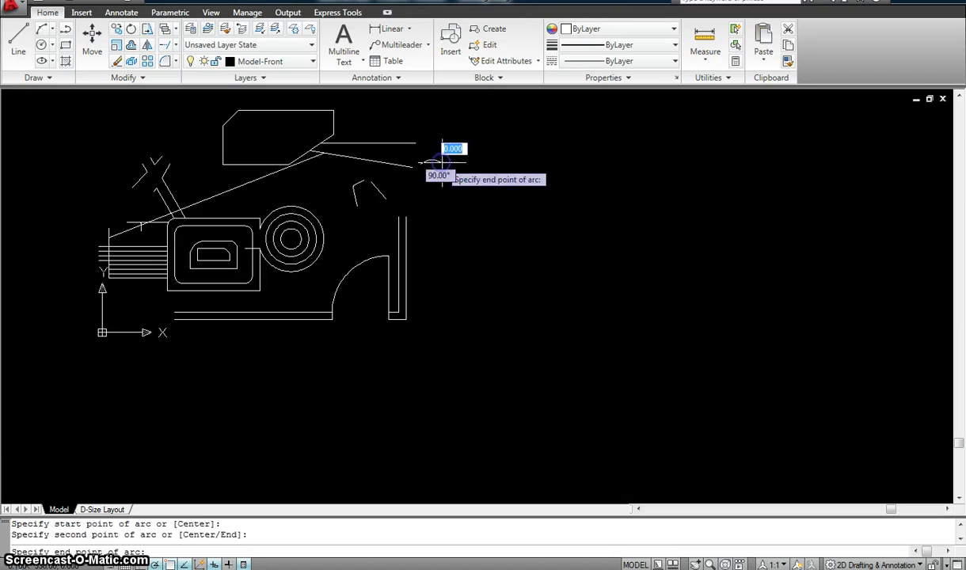
key("Escape")
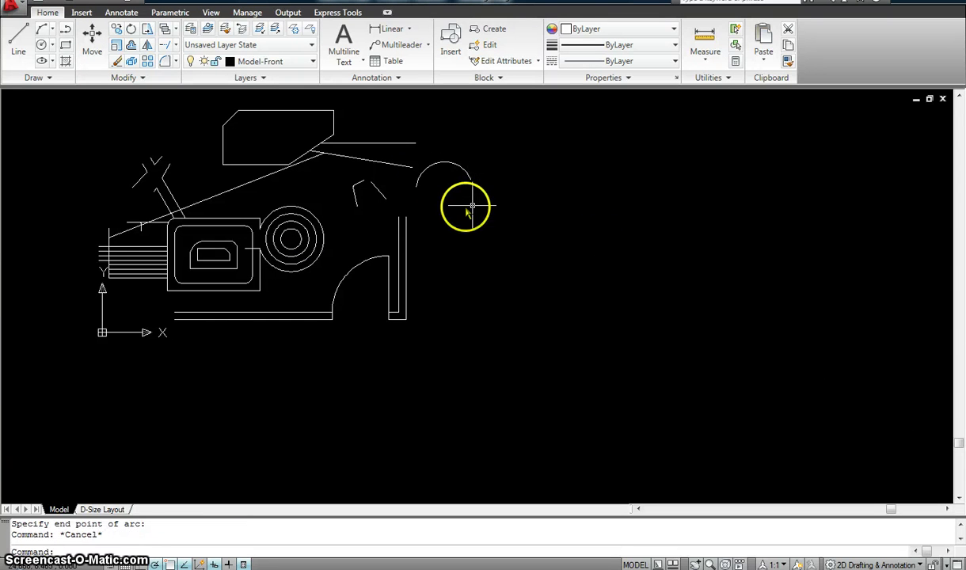
Draw a slightly rising line below the new arc, running out to its right
type("l")
key("Return")
left_click(453, 218)
left_click(570, 196)
key("Escape")
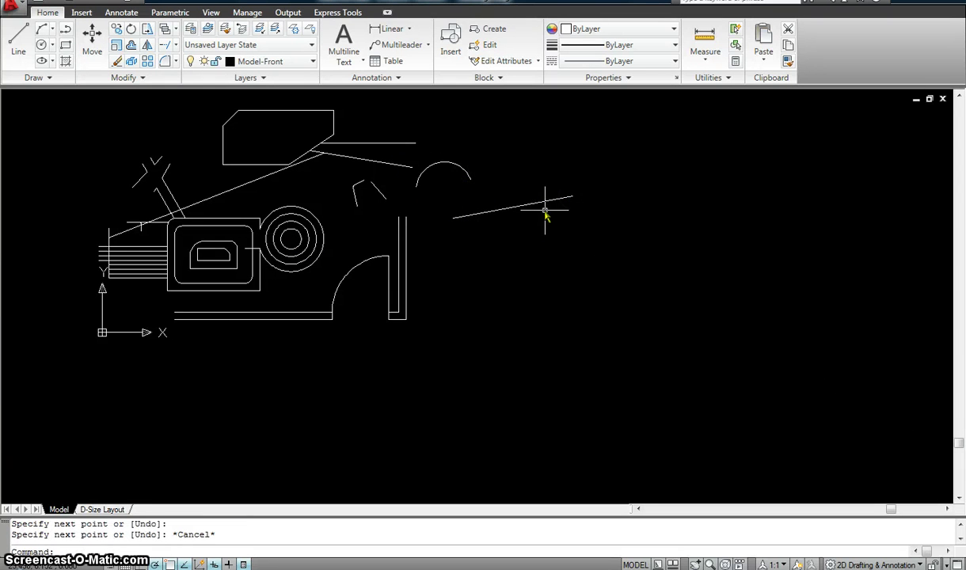
Try to extend the new arc's right end to the rising line below it, with the nearby shapes as boundaries
type("tr")
key("Return")
left_click(626, 307)
left_click(405, 133)
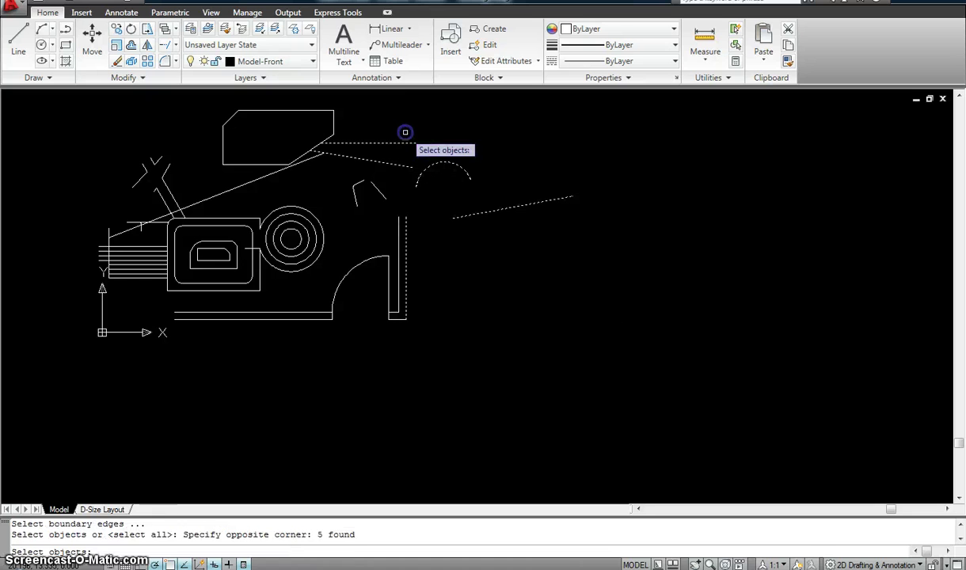
key("Return")
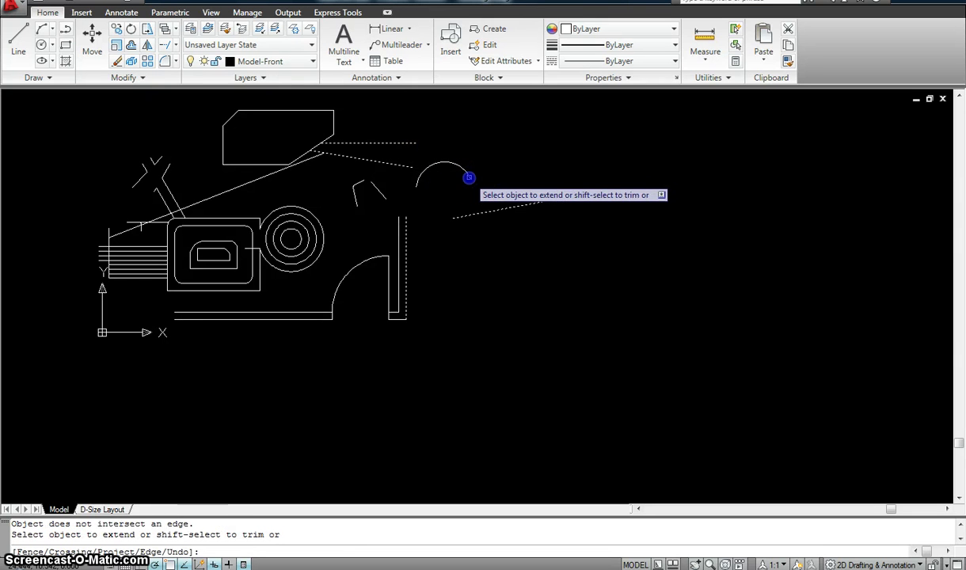
key("Escape")
key("Escape")
type("e")
key("Return")
left_click(471, 185)
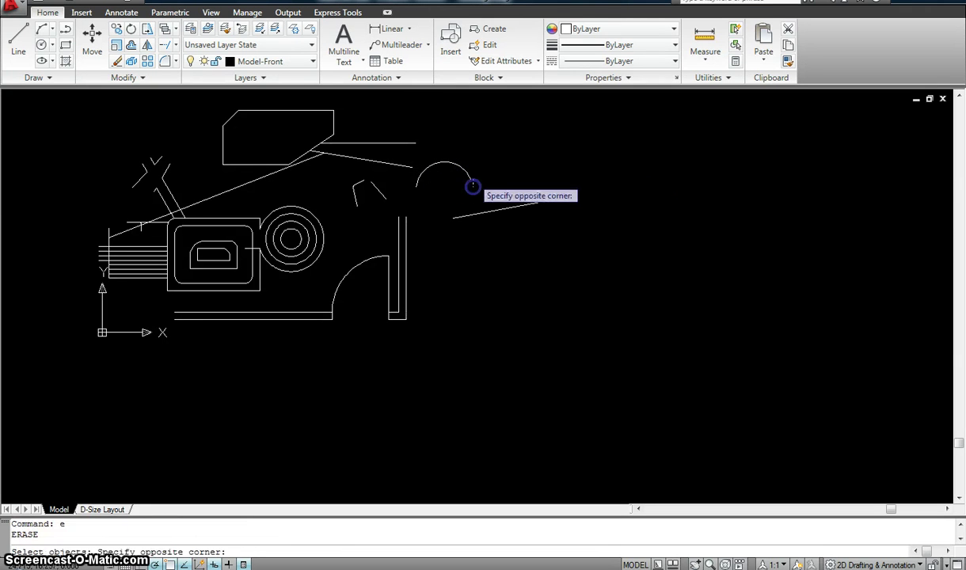
key("Escape")
Move the new arc slightly down and to the right, closer to the rising line
type("m")
key("Return")
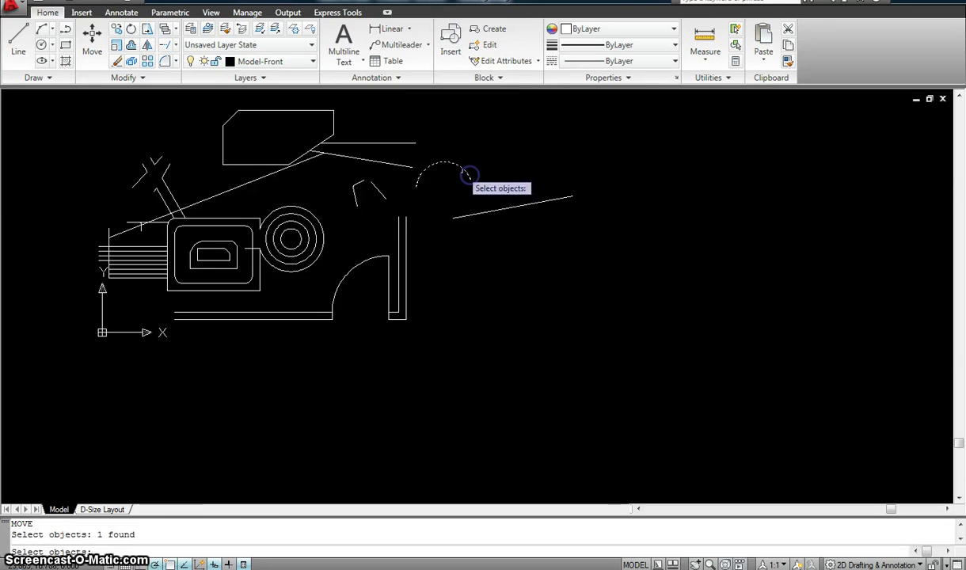
key("Return")
left_click(499, 156)
left_click(506, 168)
key("Escape")
key("Escape")
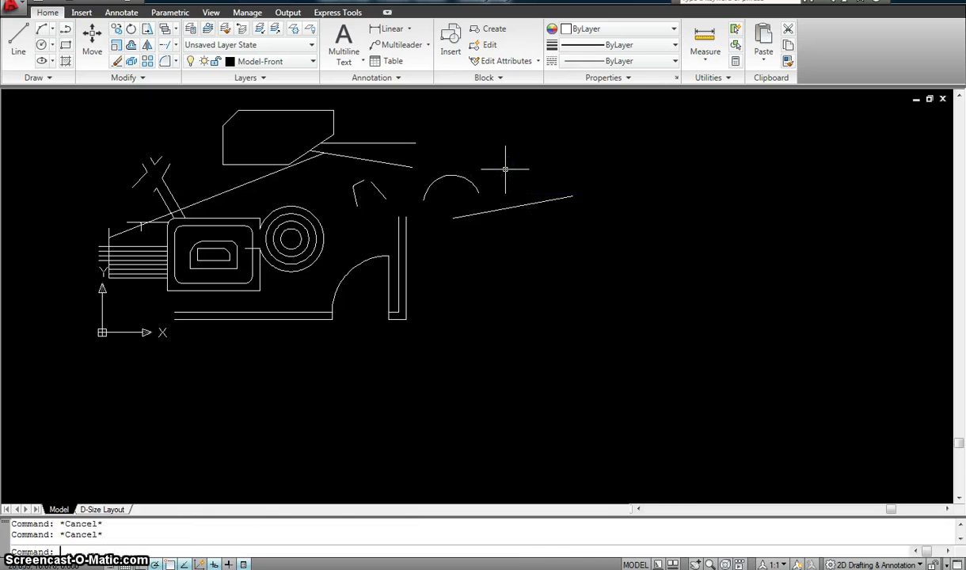
Extend the moved arc's right end to the rising line below it, with the nearby shapes selected as boundaries
type("ex")
key("Return")
left_click(635, 360)
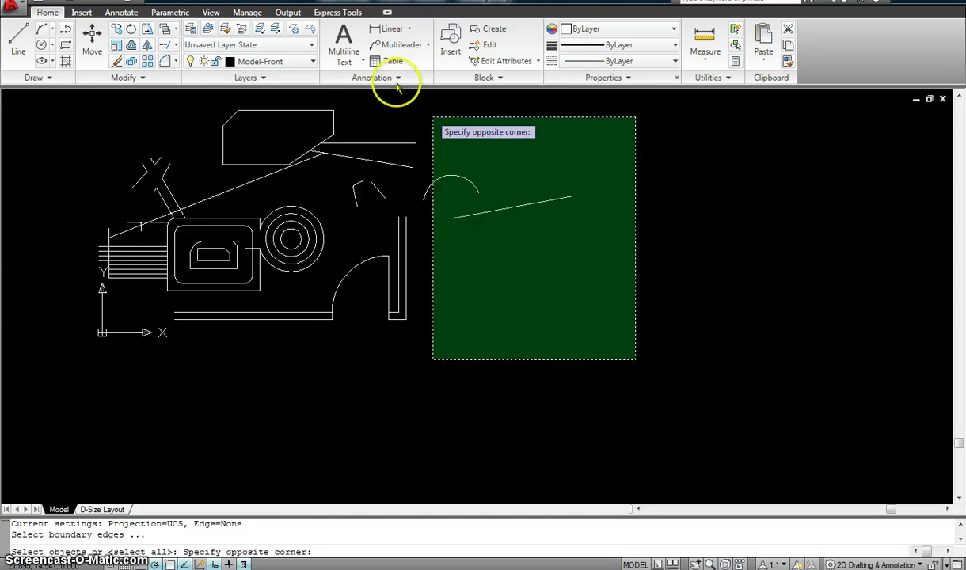
left_click(383, 117)
key("Return")
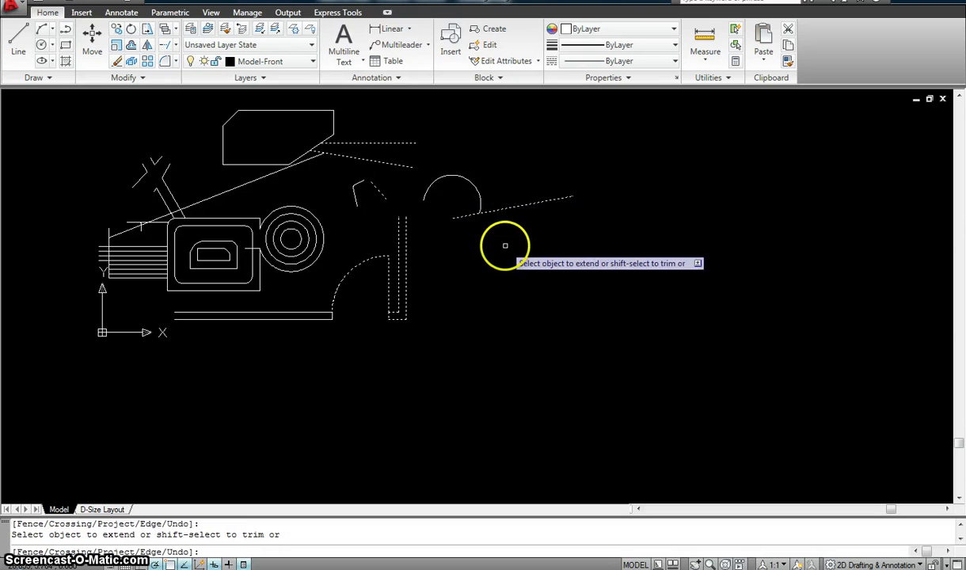
key("Escape")
key("Escape")
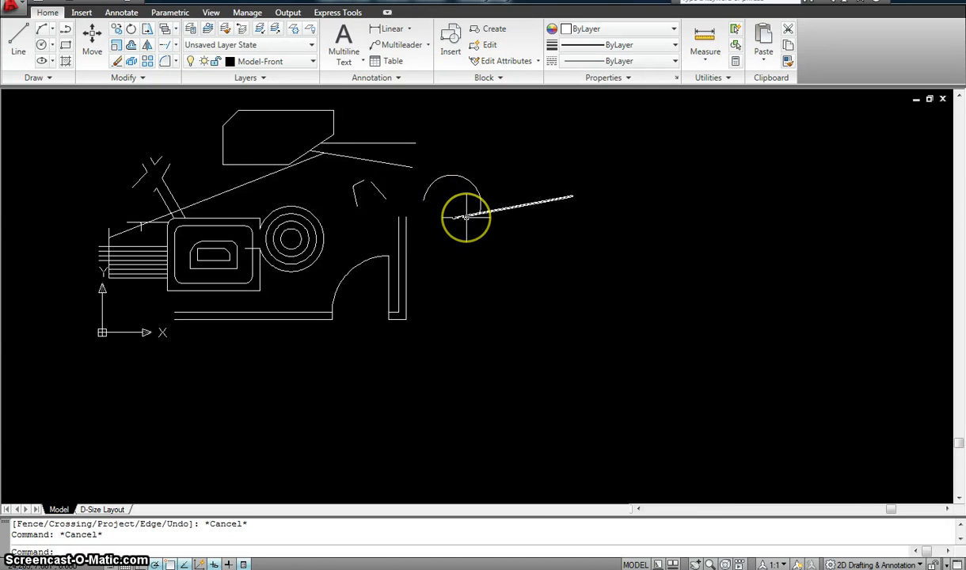
middle_click_drag(315, 168, 475, 210)
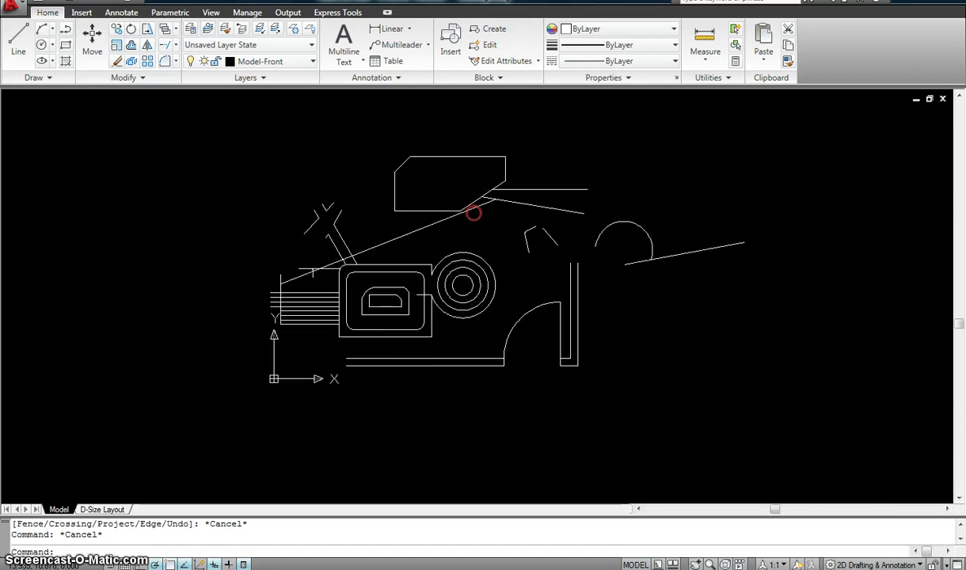
scroll(487, 213, "up", 2)
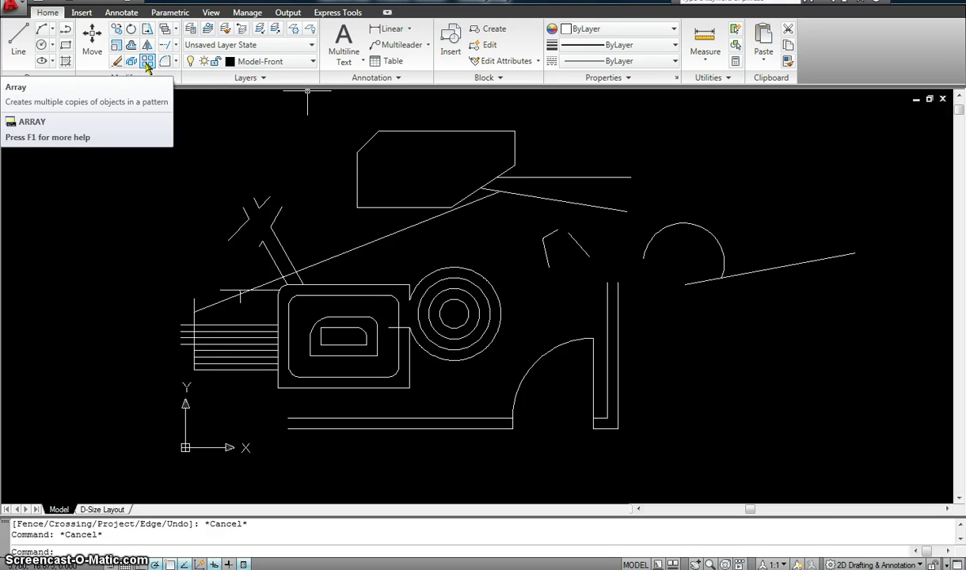
Draw a small rectangle with a diagonal of about 2 units in the empty area left of the existing shapes
scroll(254, 225, "down", 2)
mouse_move(254, 225)
middle_mouse_down()
mouse_move(308, 222)
mouse_move(497, 250)
middle_mouse_up()
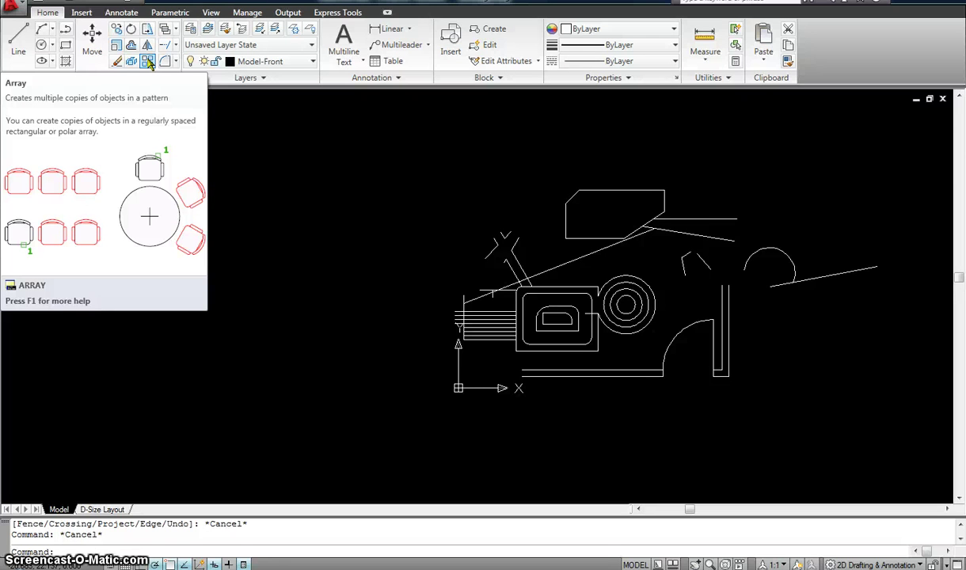
key("Escape")
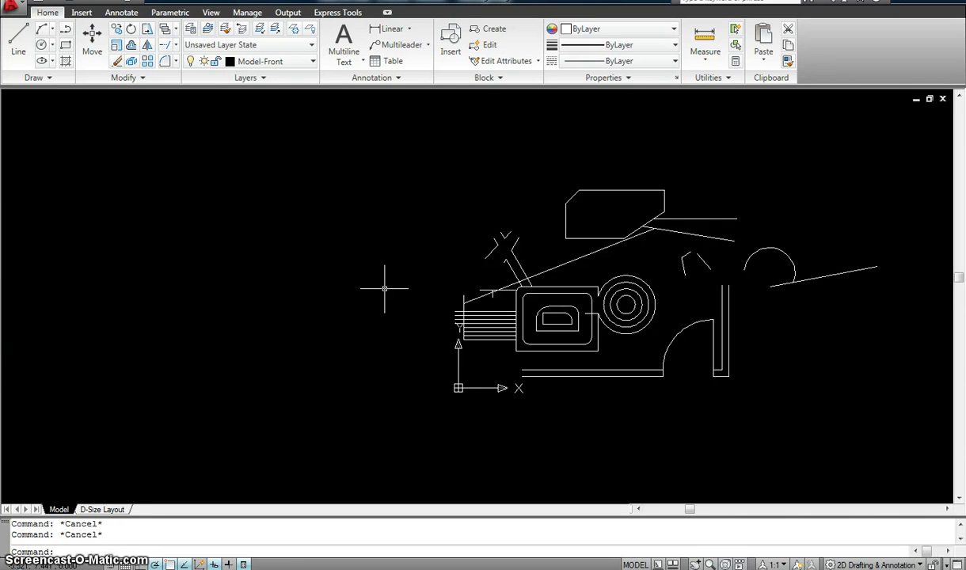
type("rec")
key("Return")
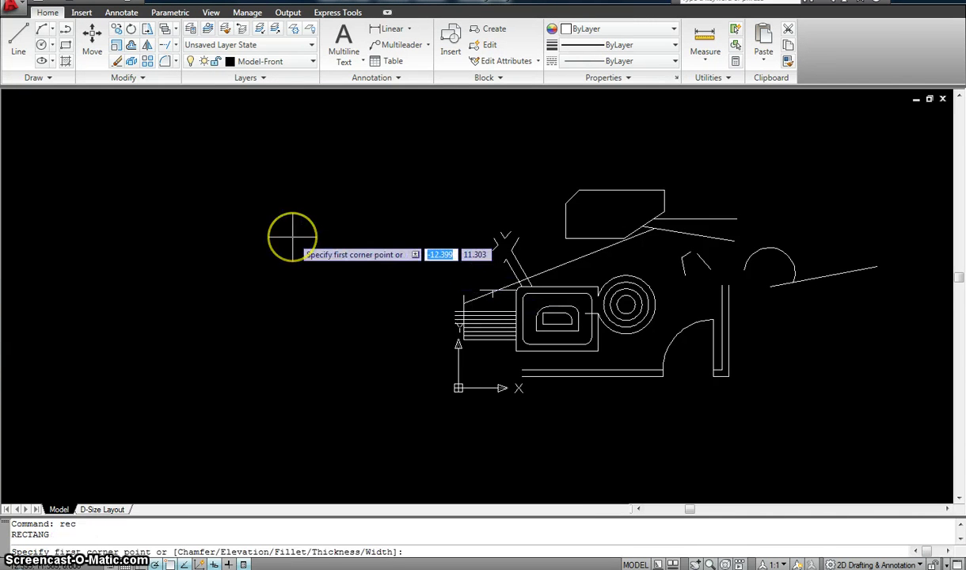
left_click(292, 237)
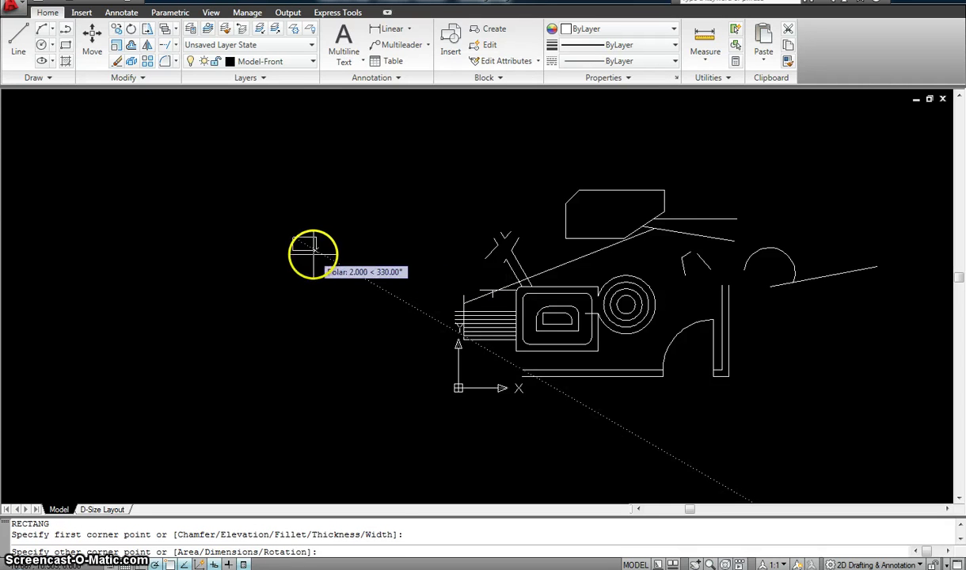
key("Escape")
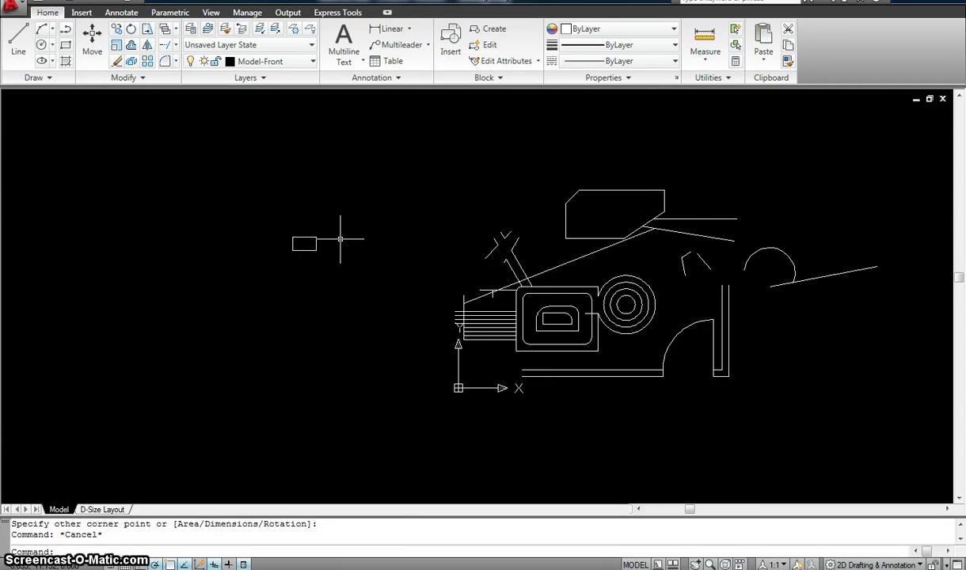
Draw a horizontal line across the small rectangle, just below its top edge, from side to side
scroll(341, 240, "up", 5)
type("l")
key("Return")
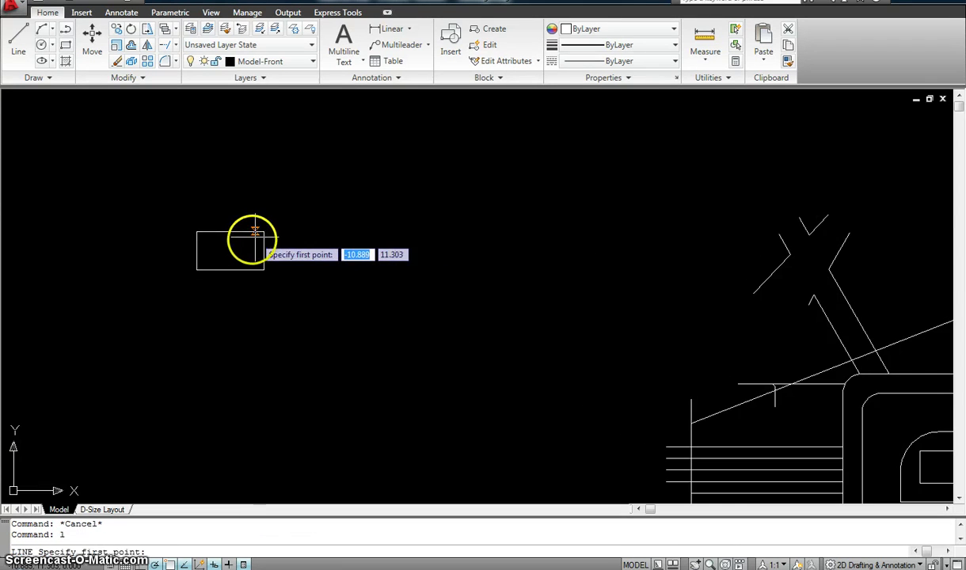
left_click(194, 242)
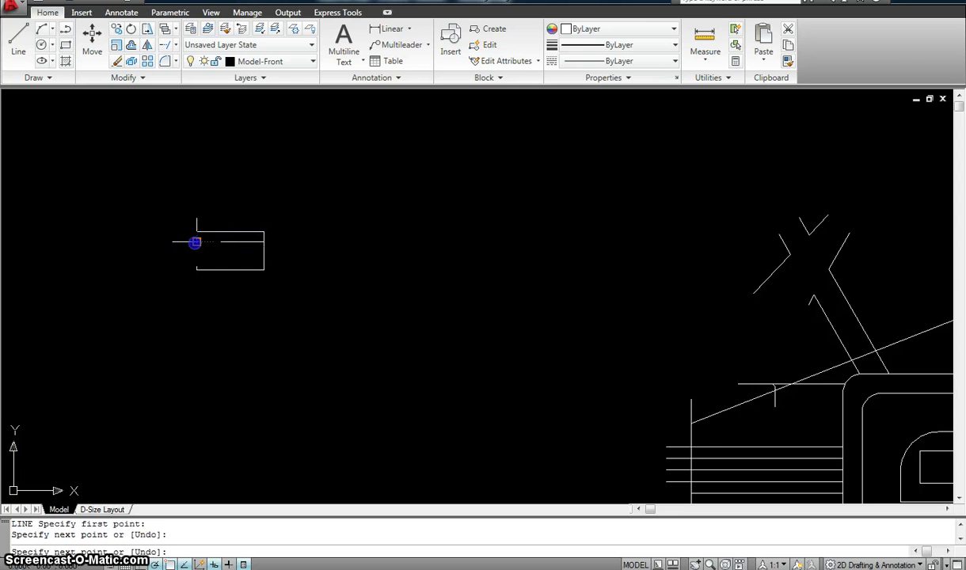
left_click(194, 243)
key("Escape")
Measure the small rectangle's height from its lower right corner to its upper right corner
scroll(438, 244, "down", 5)
middle_click_drag(438, 244, 427, 287)
type("di")
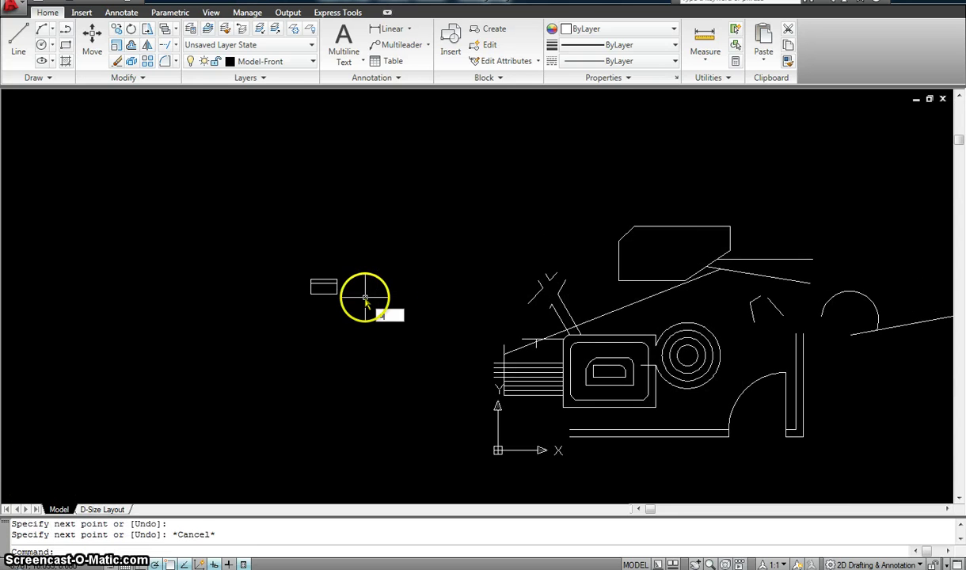
key("Return")
left_click(336, 292)
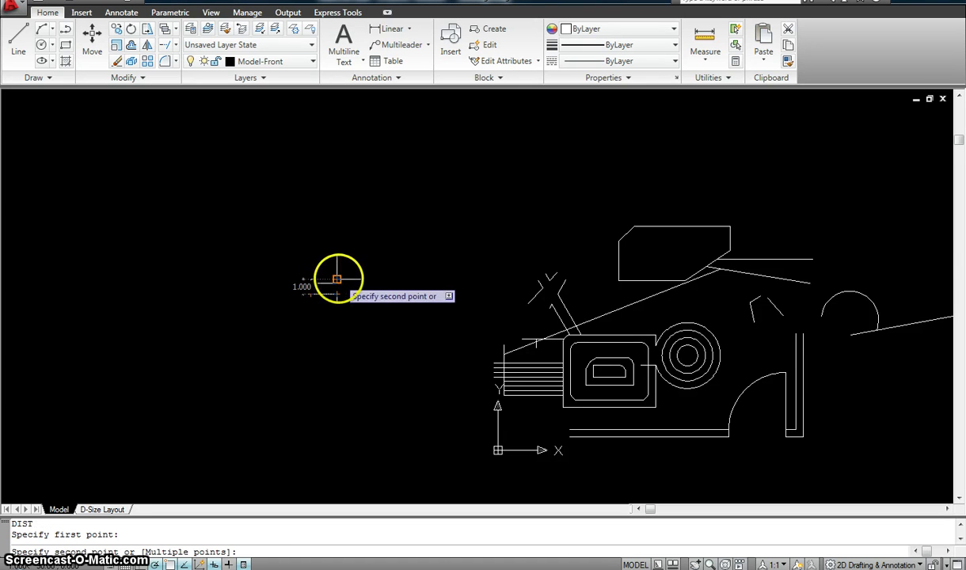
key("Escape")
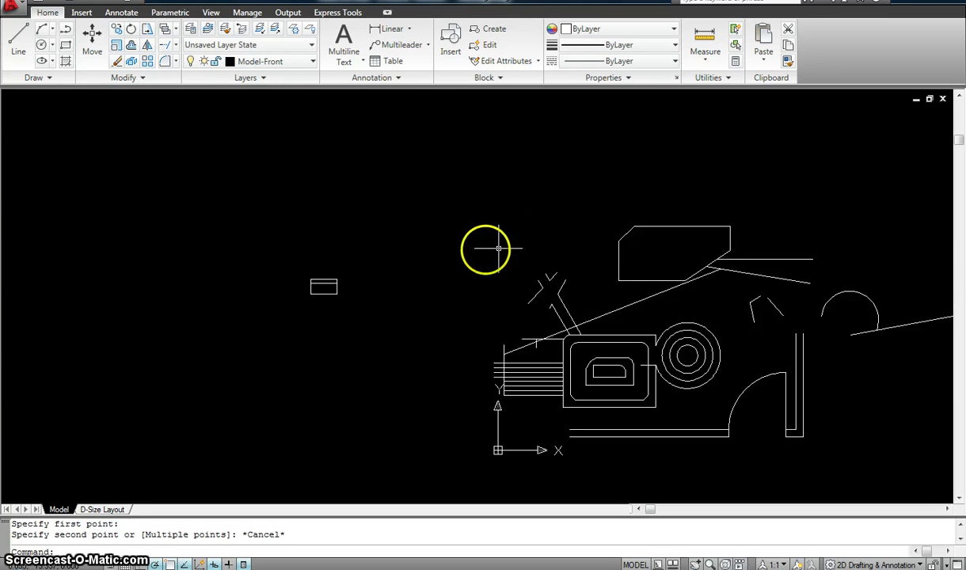
Set up a rectangular array with 8 rows and 5 columns
middle_click_drag(485, 249, 482, 253)
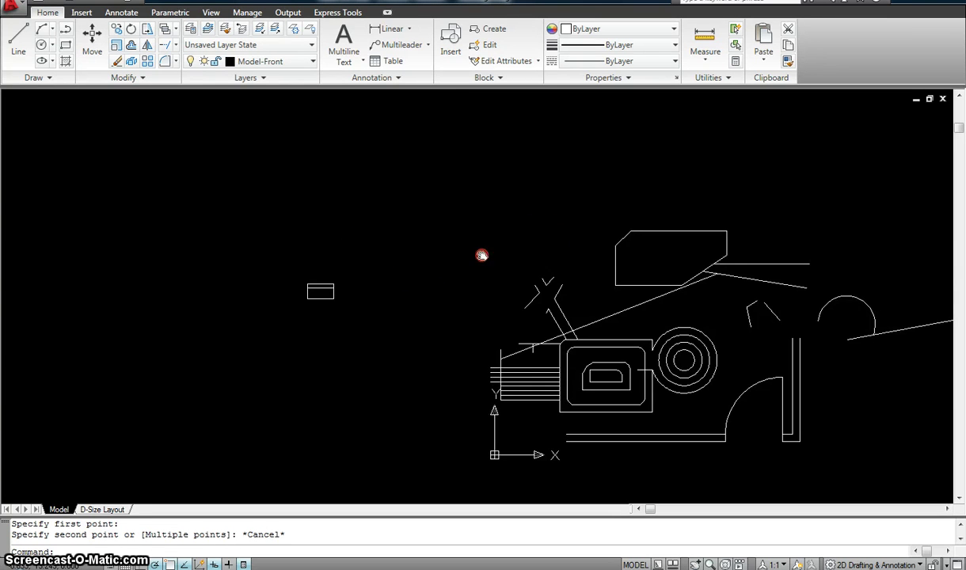
left_click(148, 63)
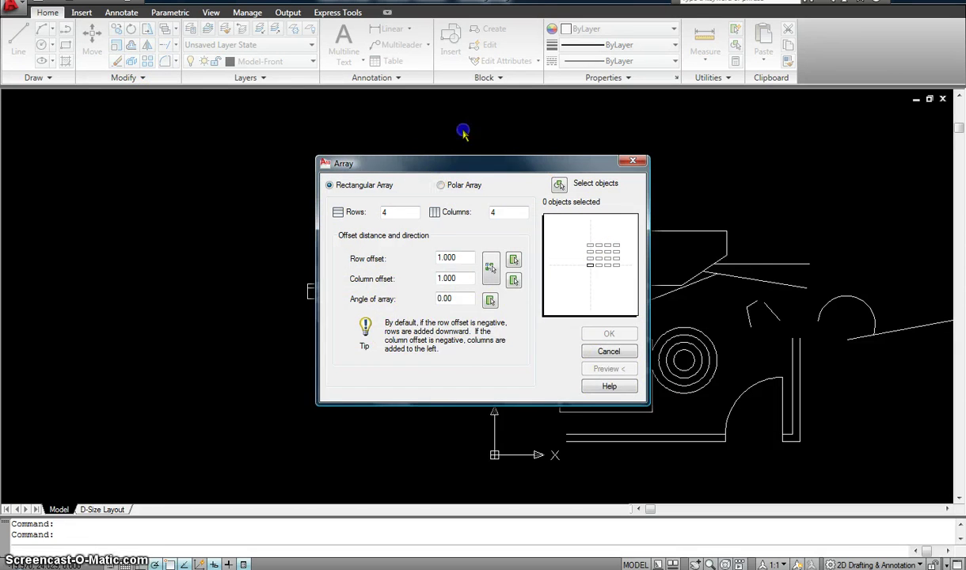
left_click_drag(433, 166, 534, 122)
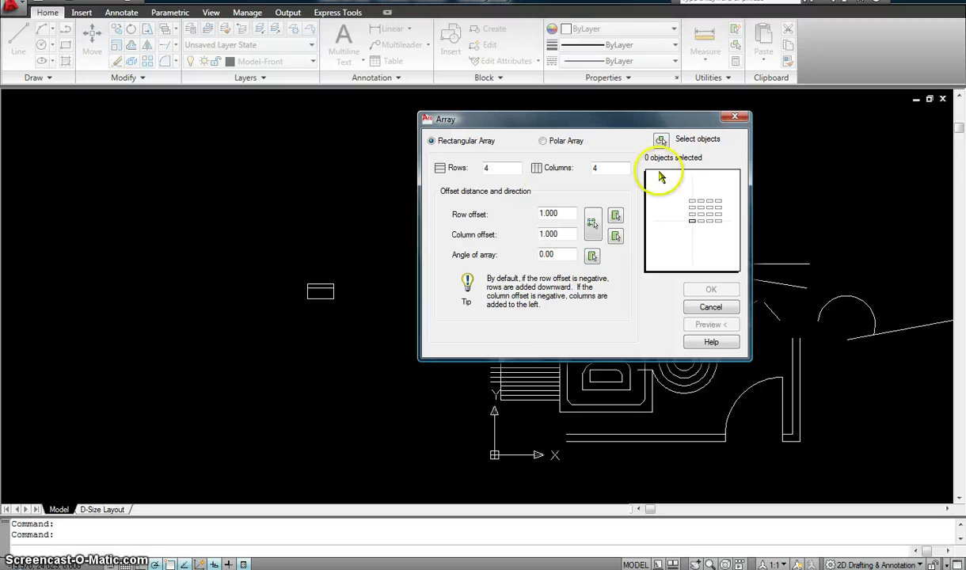
mouse_move(694, 200)
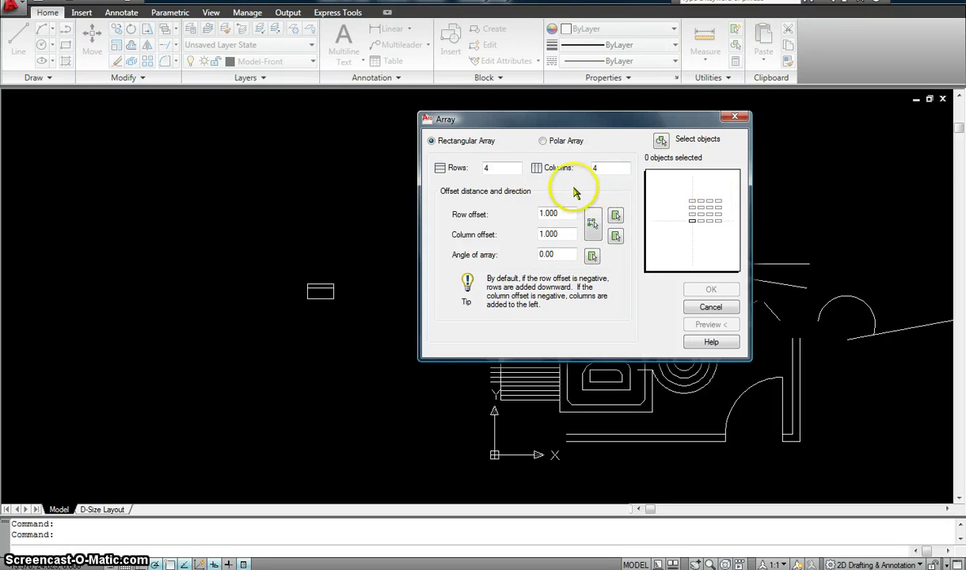
double_click(489, 168)
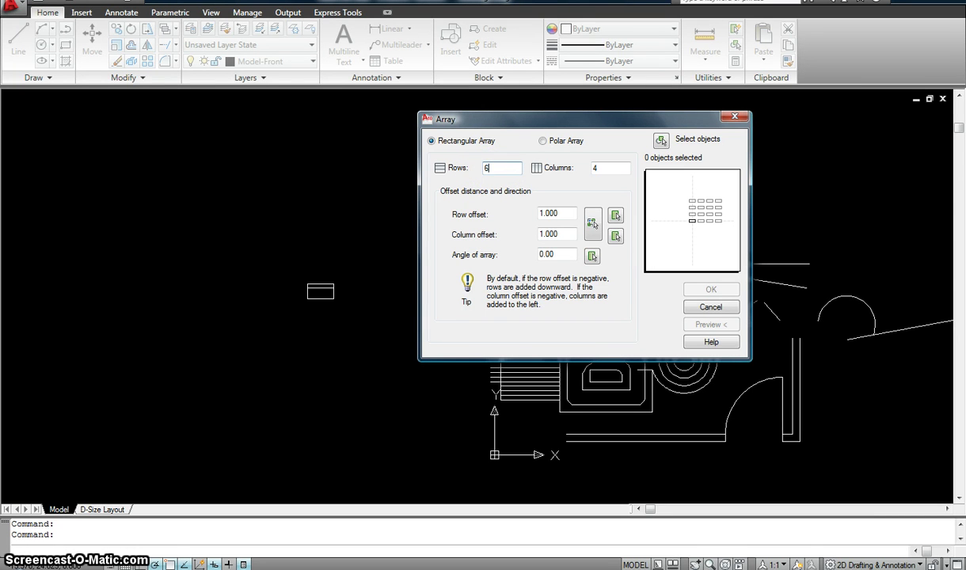
double_click(596, 169)
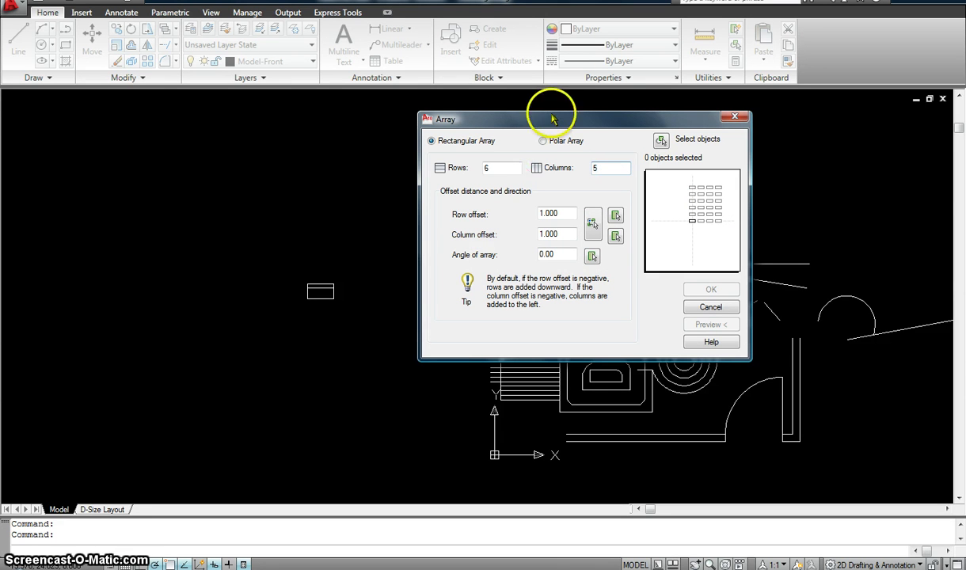
double_click(487, 167)
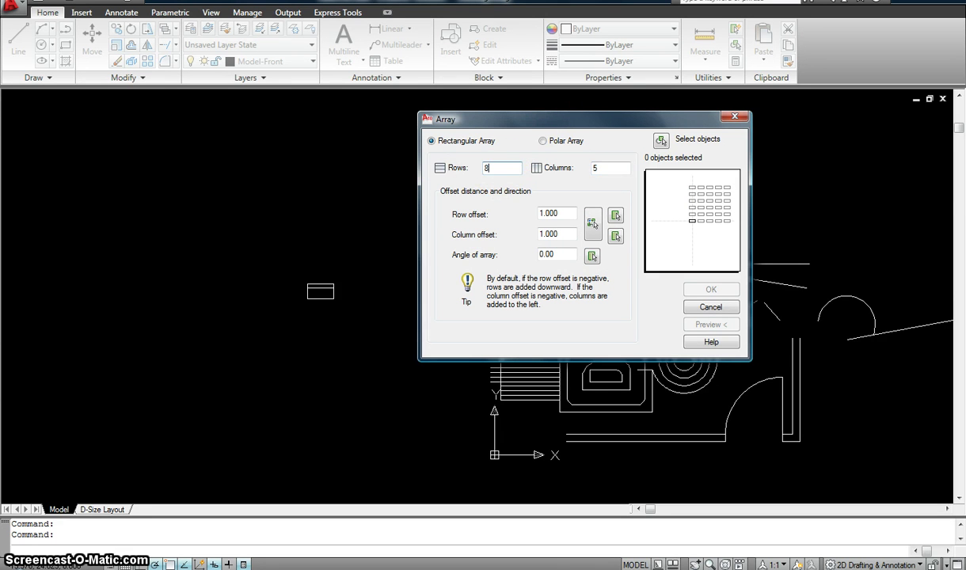
left_click(605, 166)
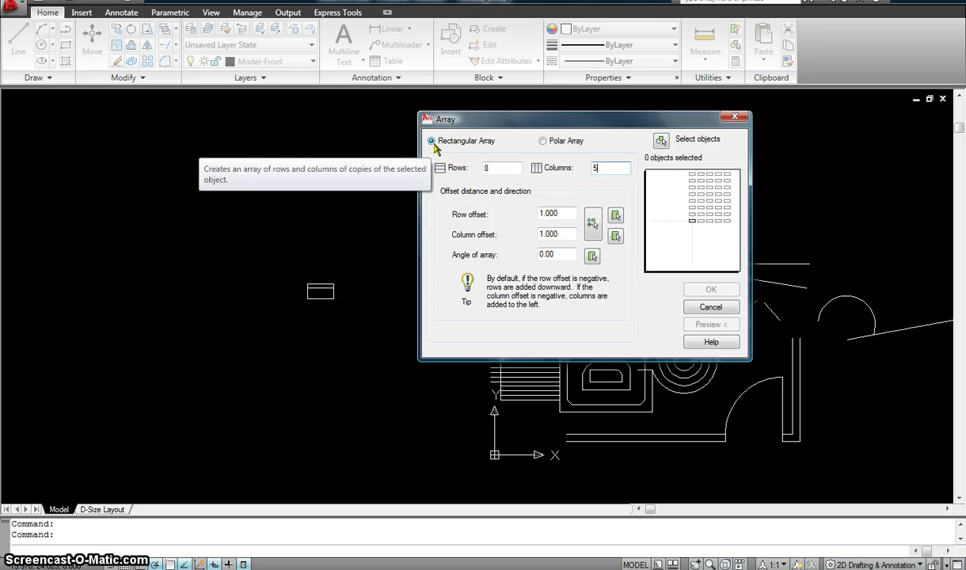
Select the small rectangle and its inner line as the objects to array
left_click(661, 141)
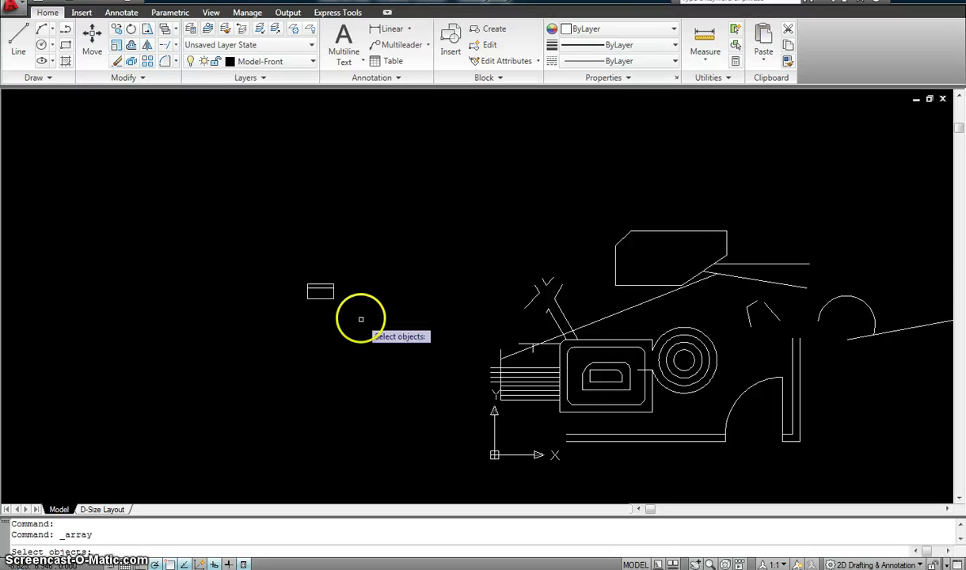
left_click(285, 273)
left_click(283, 269)
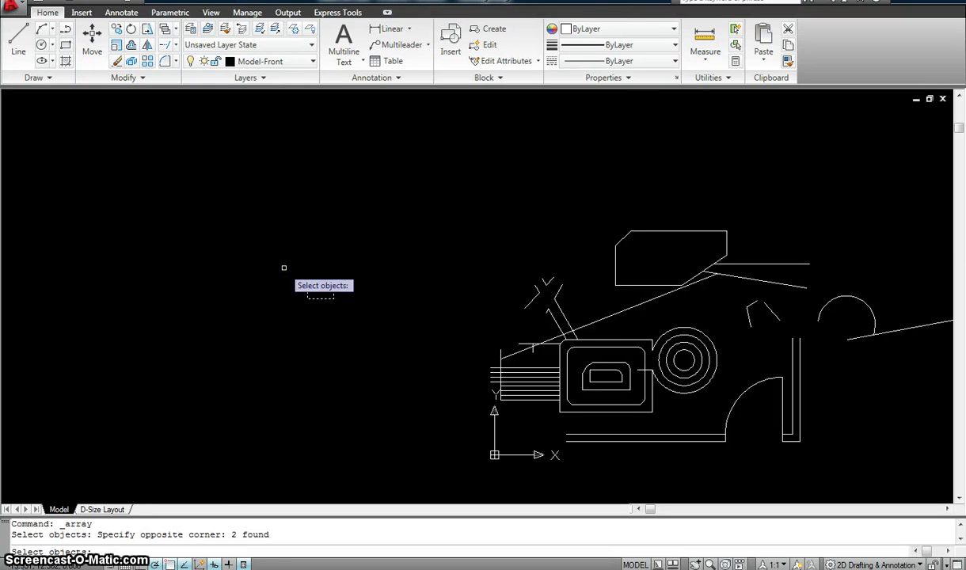
key("Return")
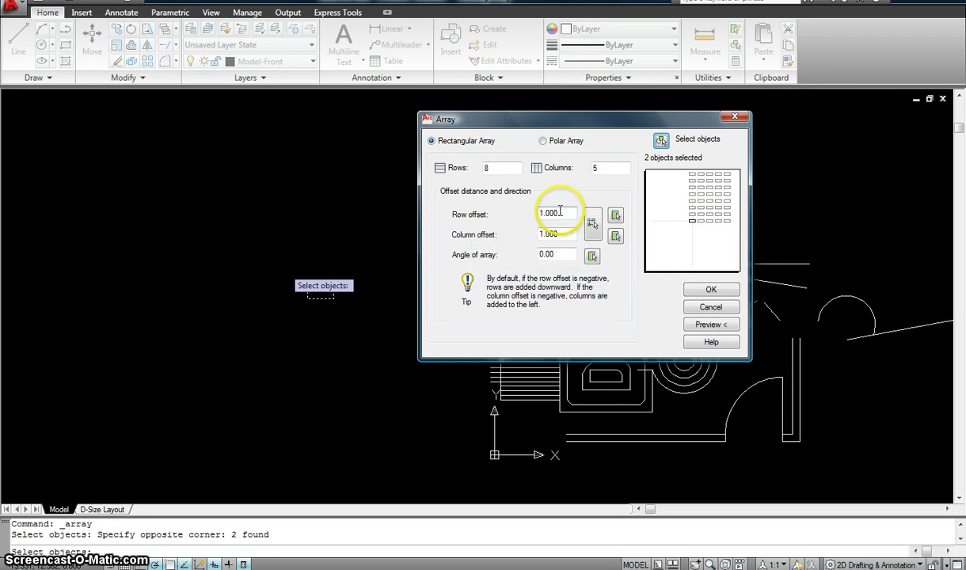
Set the array's row offset to 2 and its column offset to 3
left_click_drag(564, 215, 524, 218)
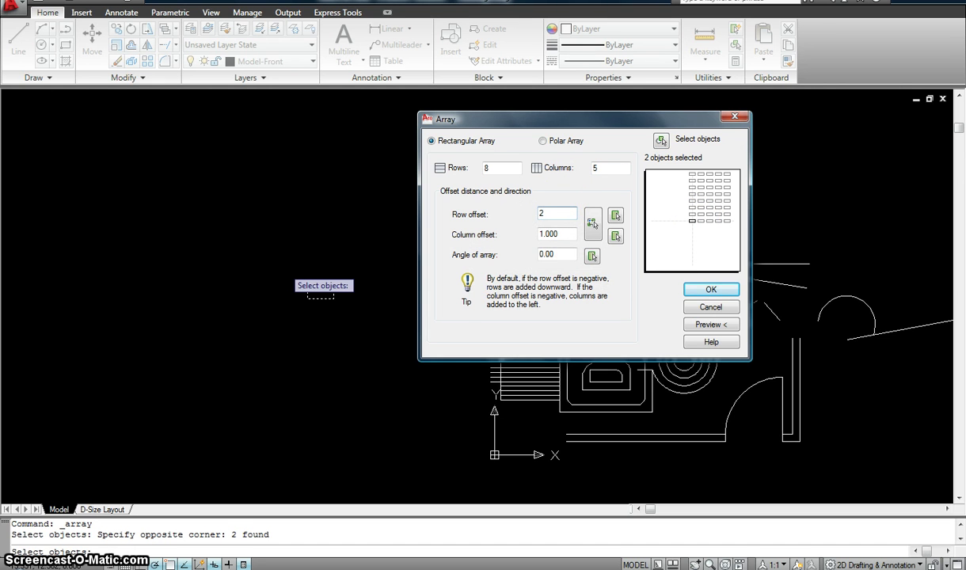
type("2")
left_click(563, 235)
left_click_drag(563, 234, 537, 241)
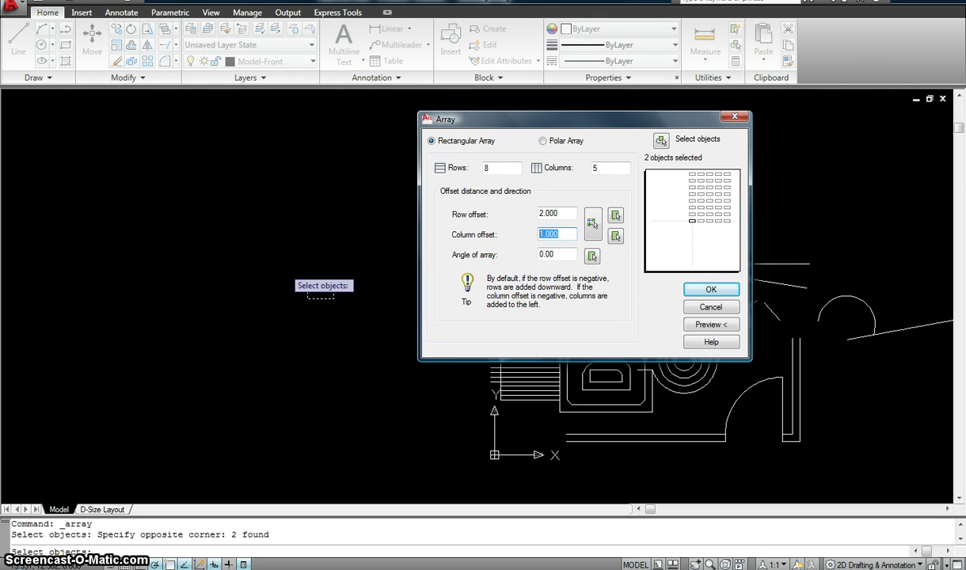
left_click(558, 254)
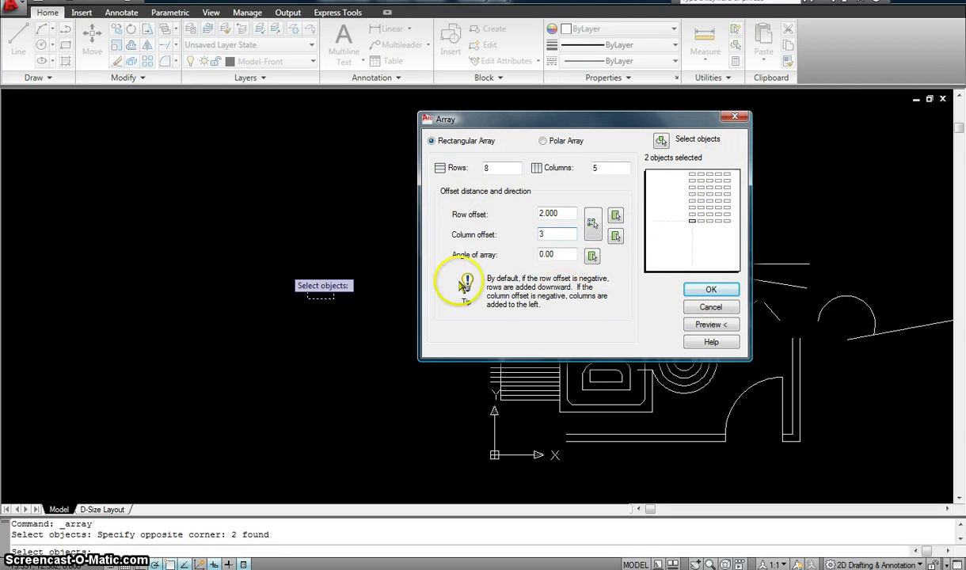
Preview the rectangular array of the small rectangle and its line, return to the settings and create it
left_click(709, 324)
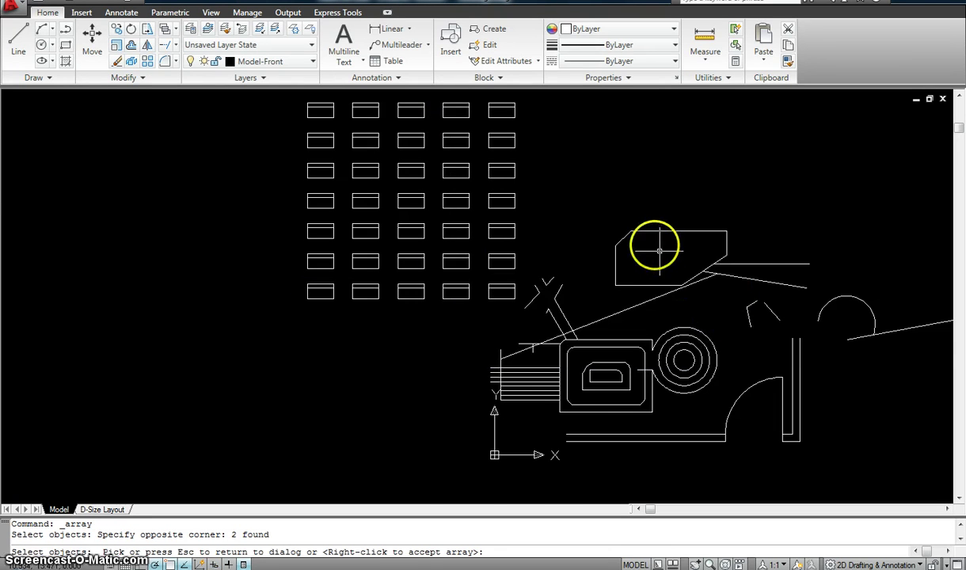
middle_click_drag(647, 244, 587, 340)
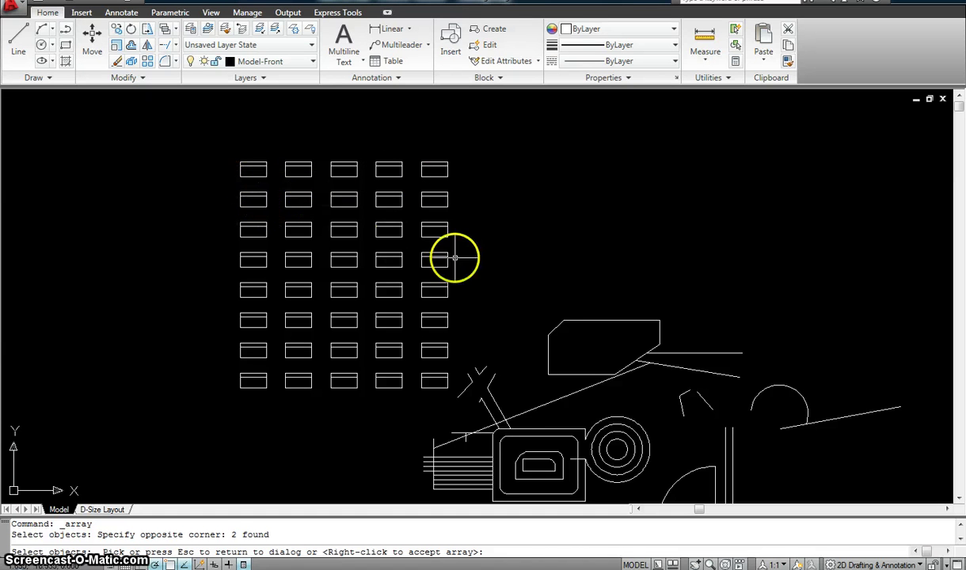
middle_click_drag(547, 270, 540, 253)
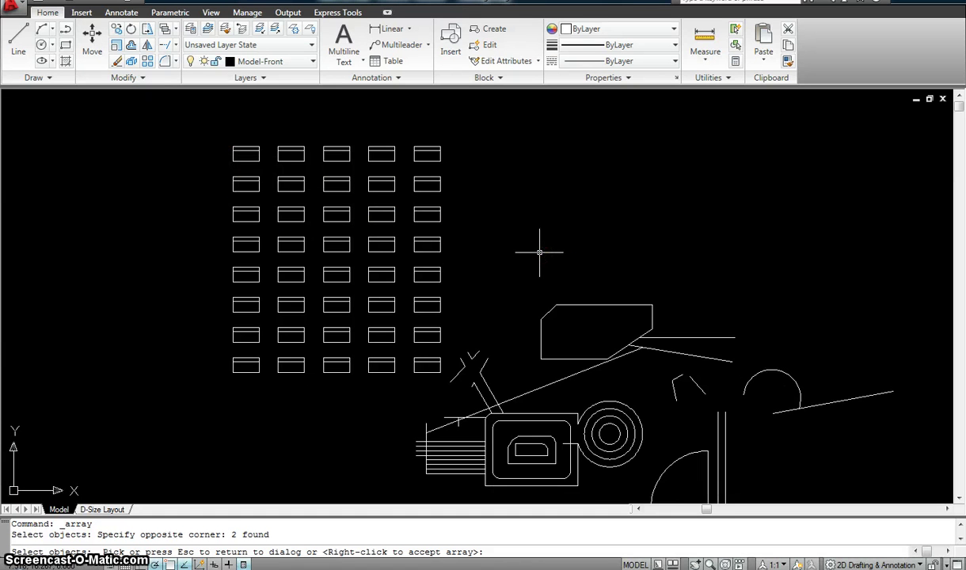
key("Escape")
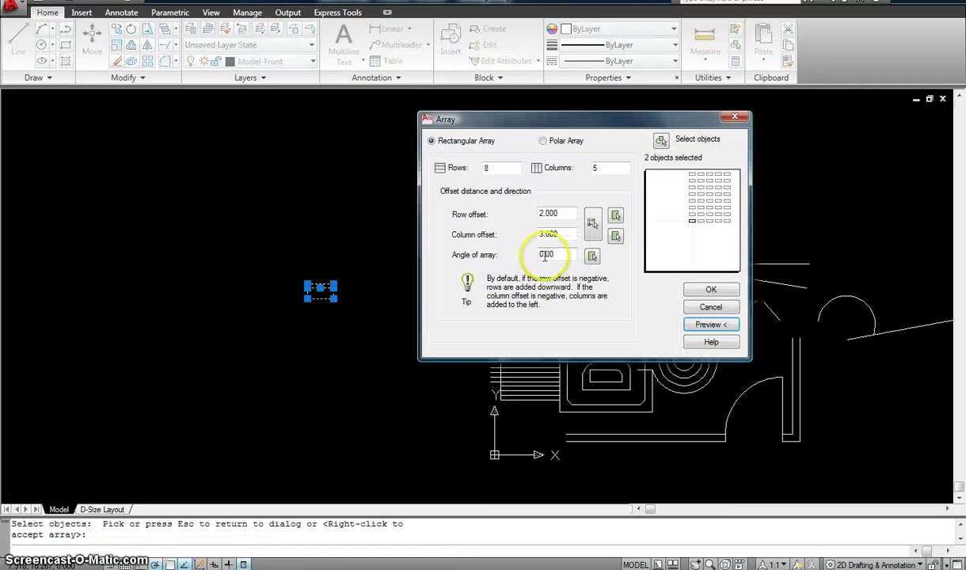
left_click(712, 284)
middle_click_drag(500, 172, 449, 232)
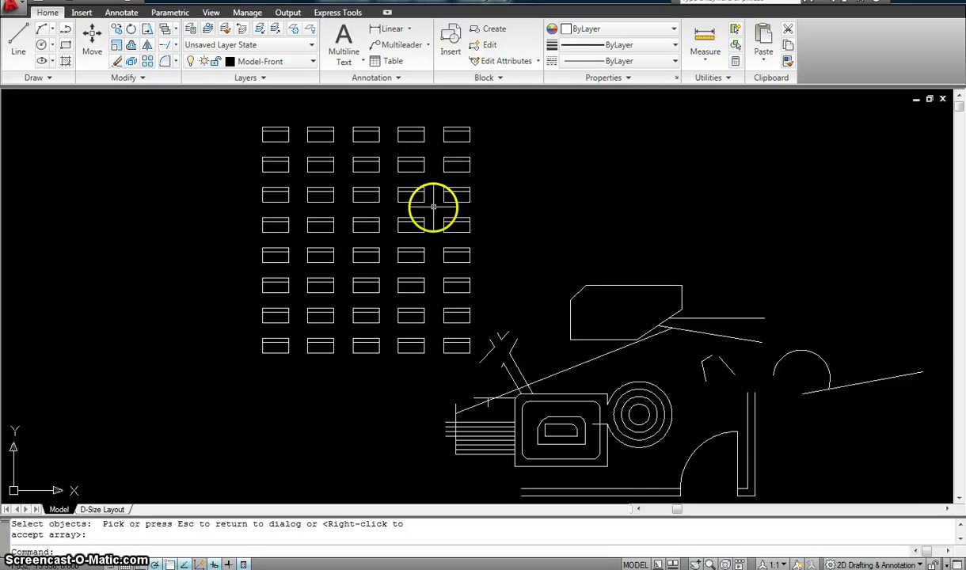
Draw a small circle in the empty area to the left of the arrayed rectangles
middle_click_drag(435, 235, 436, 234)
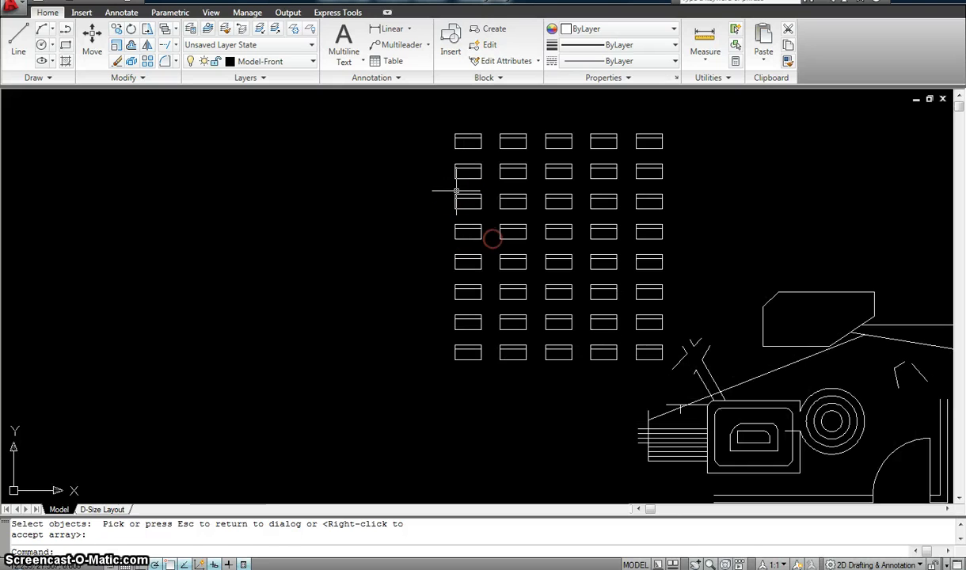
left_click(265, 117)
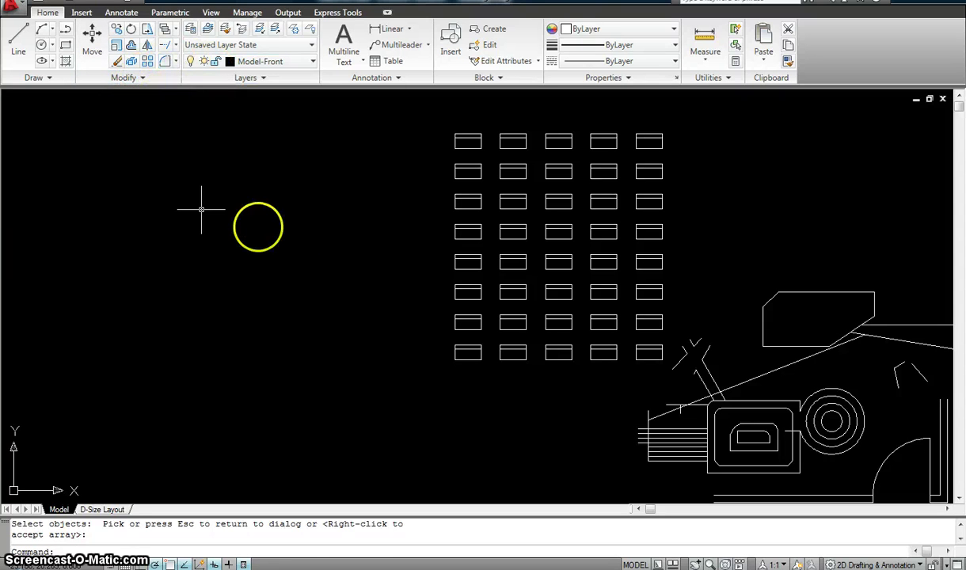
type("c")
key("Return")
left_click(208, 263)
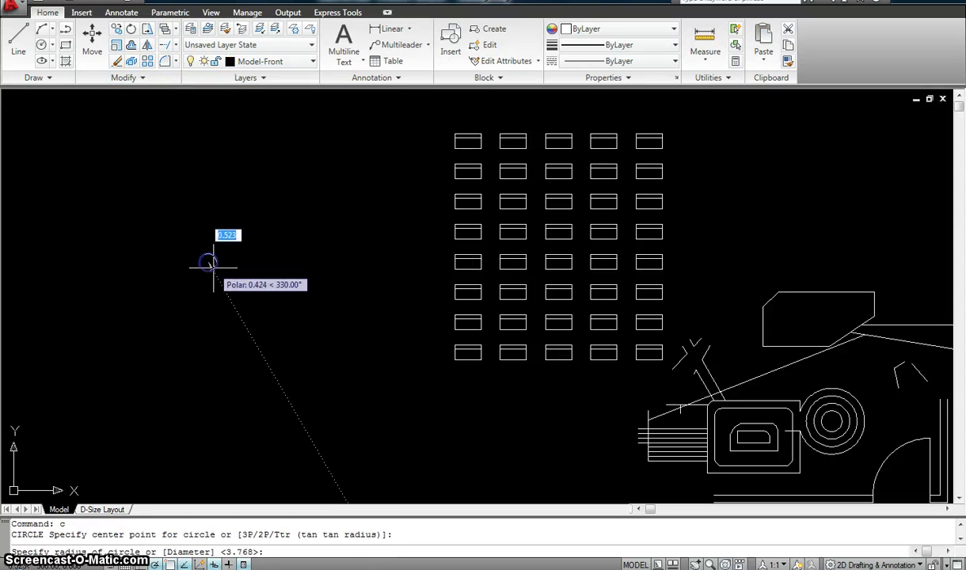
left_click(222, 269)
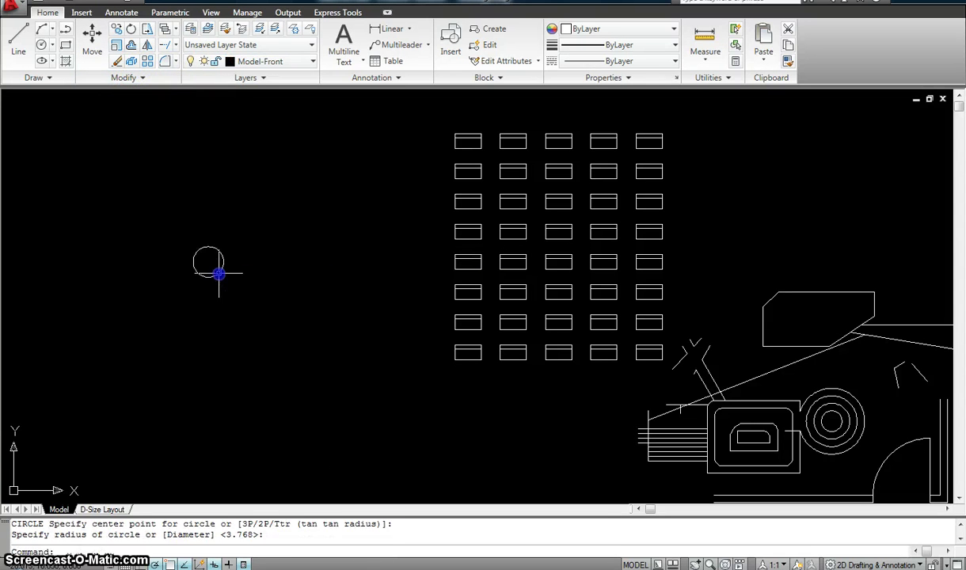
Start a new rectangular array and select the small circle as its object
left_click(147, 61)
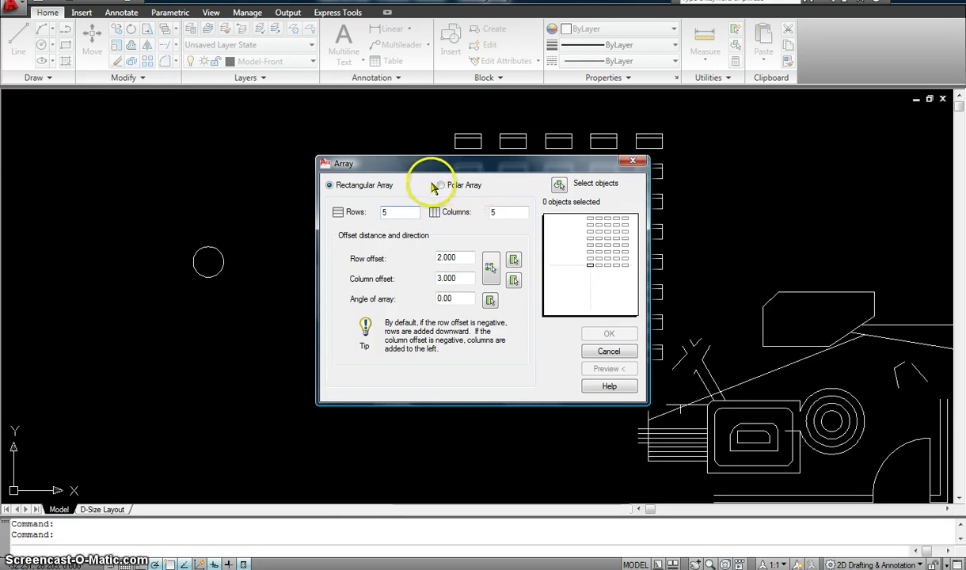
left_click(558, 190)
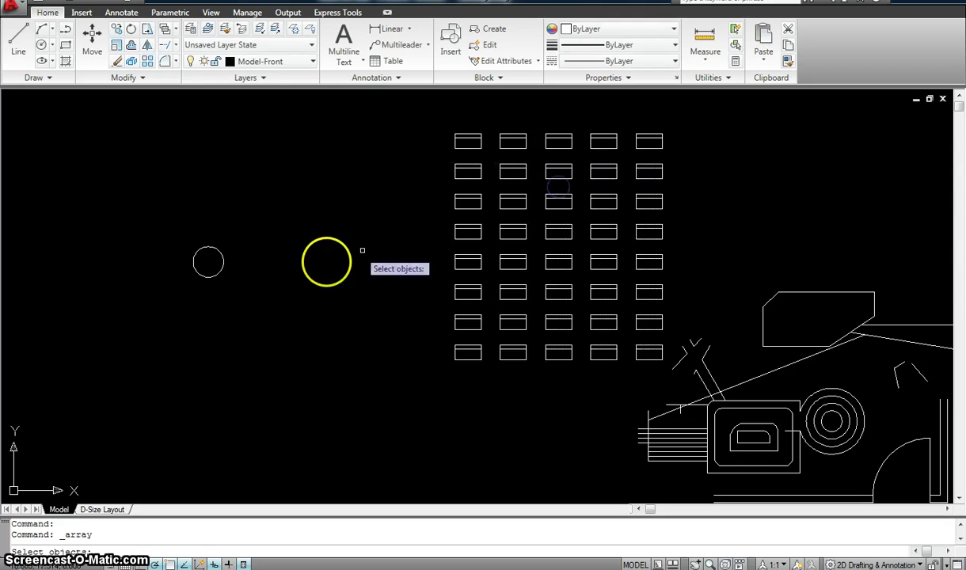
left_click(211, 287)
left_click(195, 270)
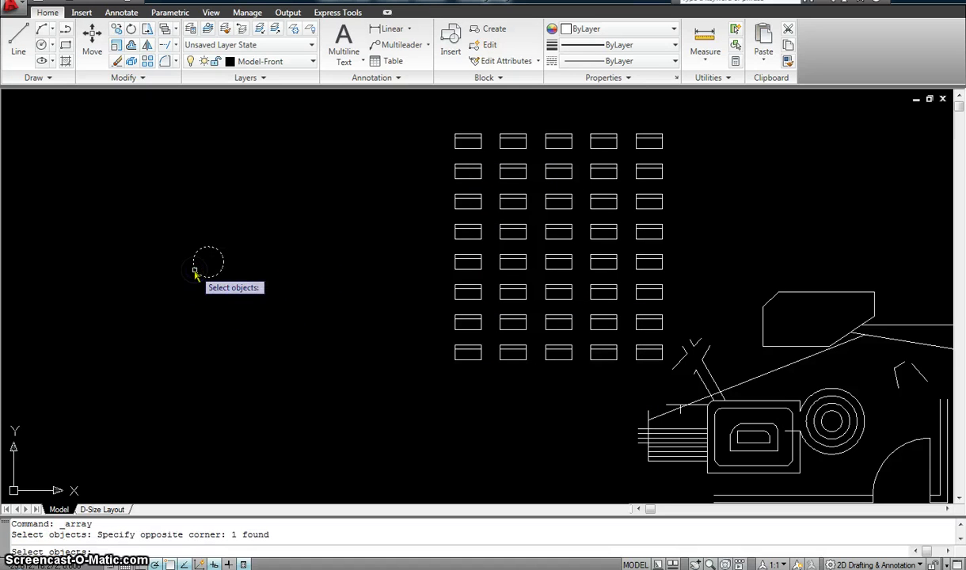
key("Return")
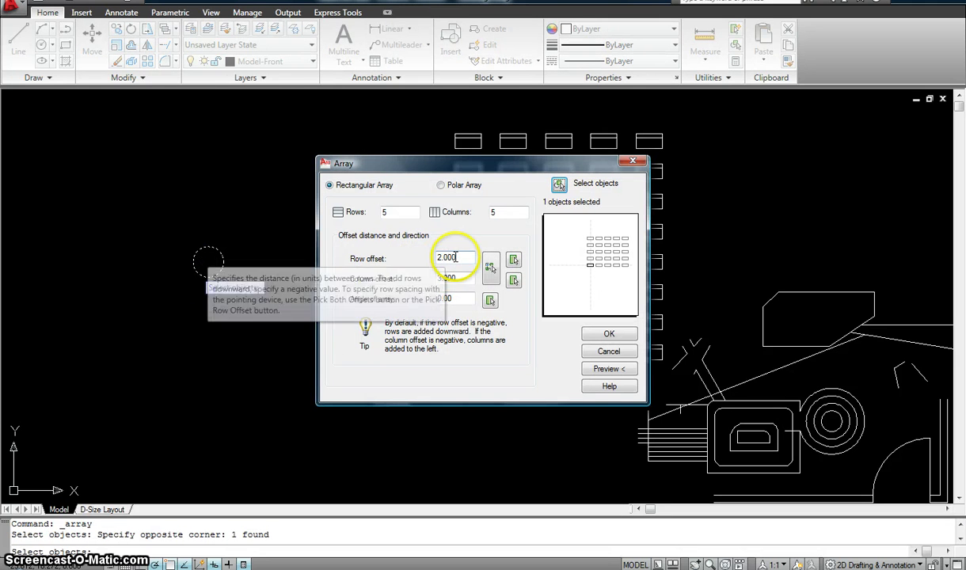
Set the circle array's row offset and column offset to 5 and its angle to 45 degrees
left_click_drag(455, 257, 426, 256)
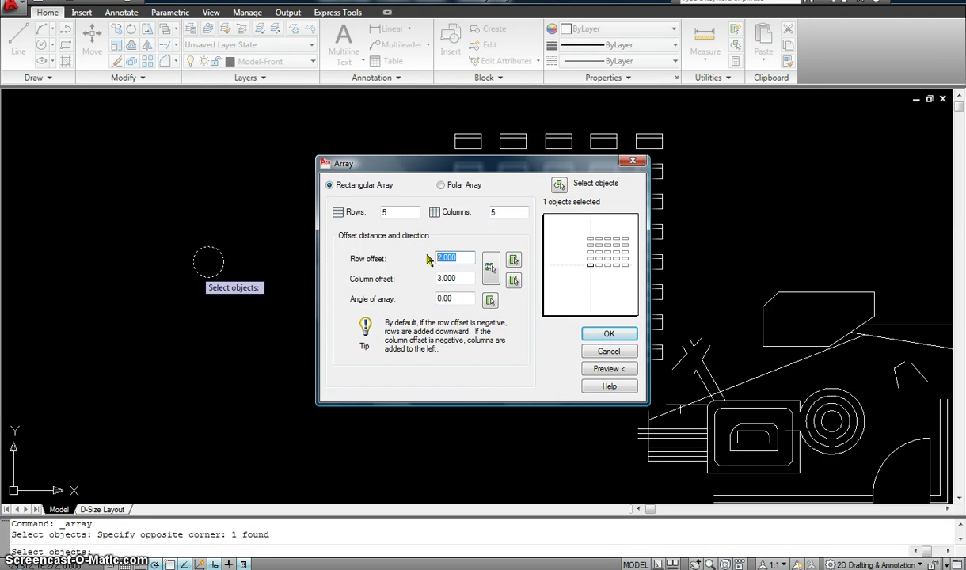
type("5")
key("Tab")
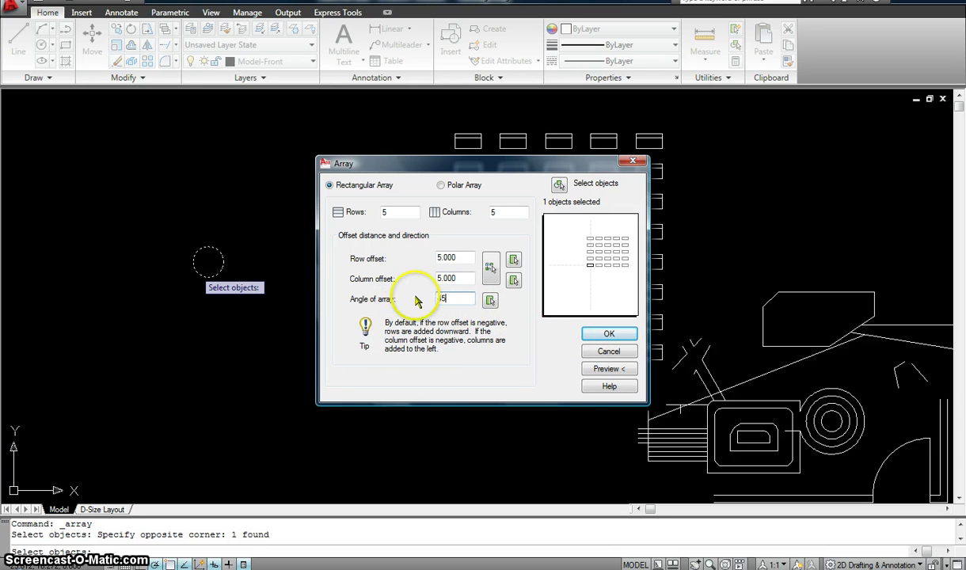
Preview the angled rectangular array of the circle, return to the settings and create it
left_click(606, 369)
scroll(319, 251, "down", 1)
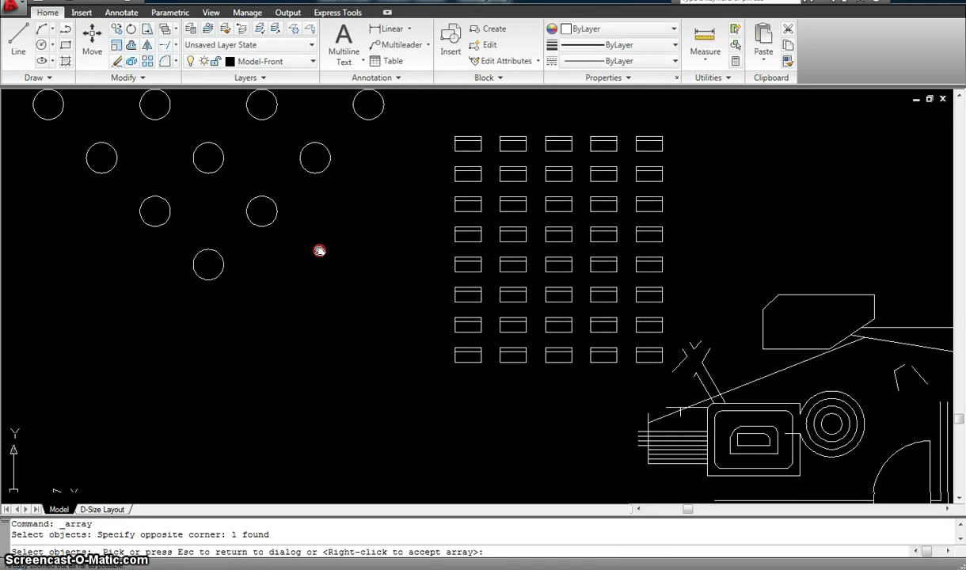
left_click(424, 342)
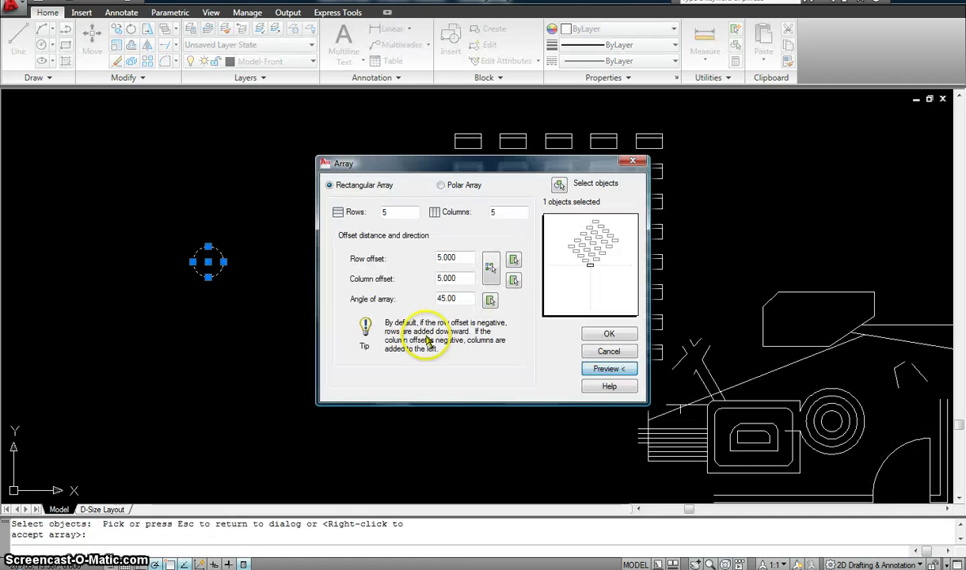
left_click(609, 334)
Examine the angled circle array alongside the arrayed rectangles and the rest of the drawing
mouse_move(380, 379)
middle_mouse_down()
mouse_move(459, 395)
mouse_move(494, 449)
middle_mouse_up()
scroll(460, 391, "down", 2)
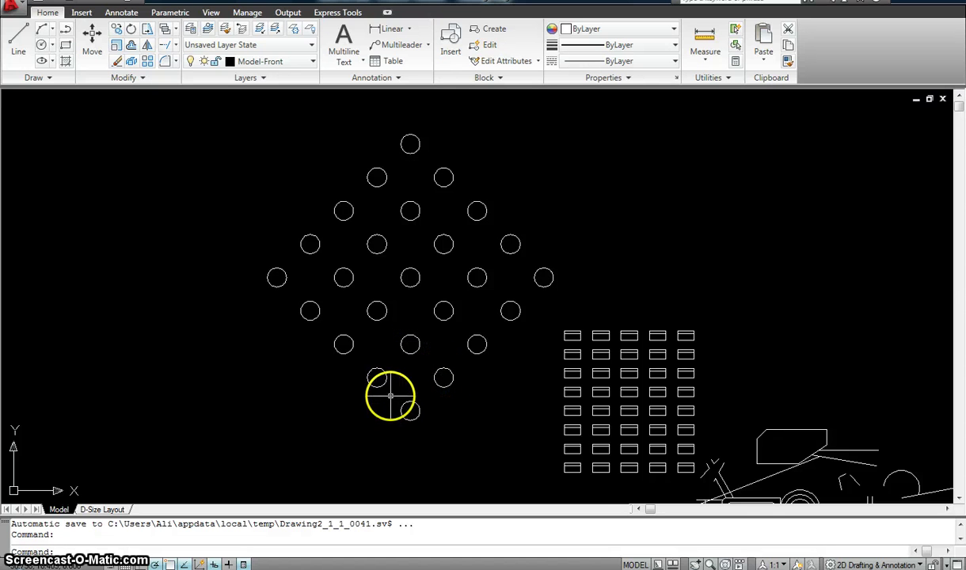
scroll(504, 346, "down", 3)
middle_click_drag(491, 356, 424, 276)
scroll(446, 294, "up", 2)
scroll(492, 312, "down", 3)
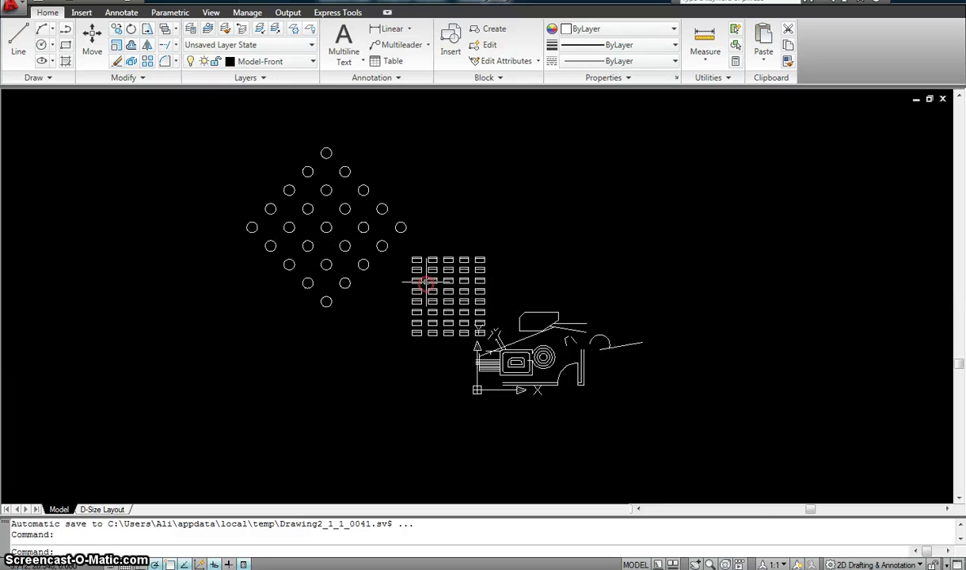
scroll(326, 210, "up", 1)
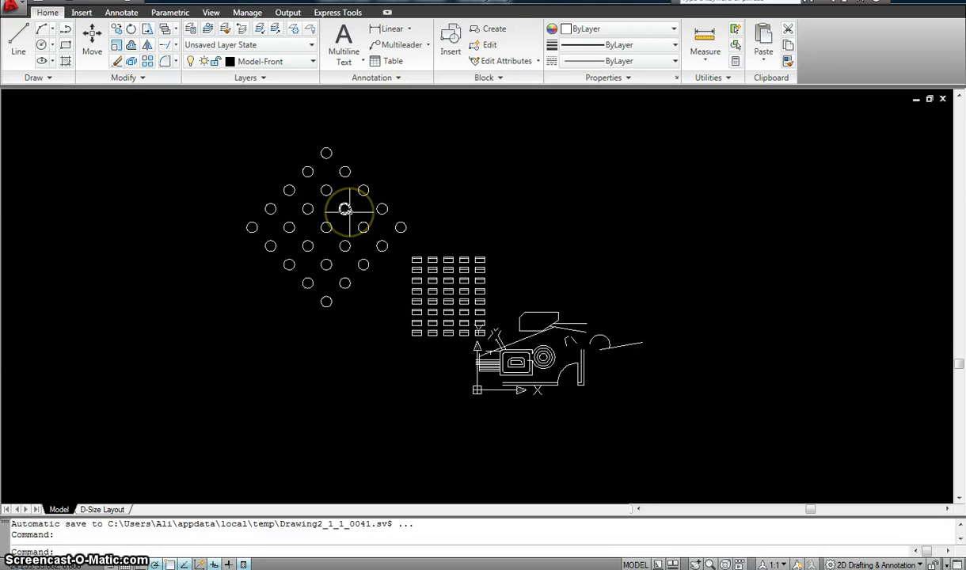
mouse_move(345, 209)
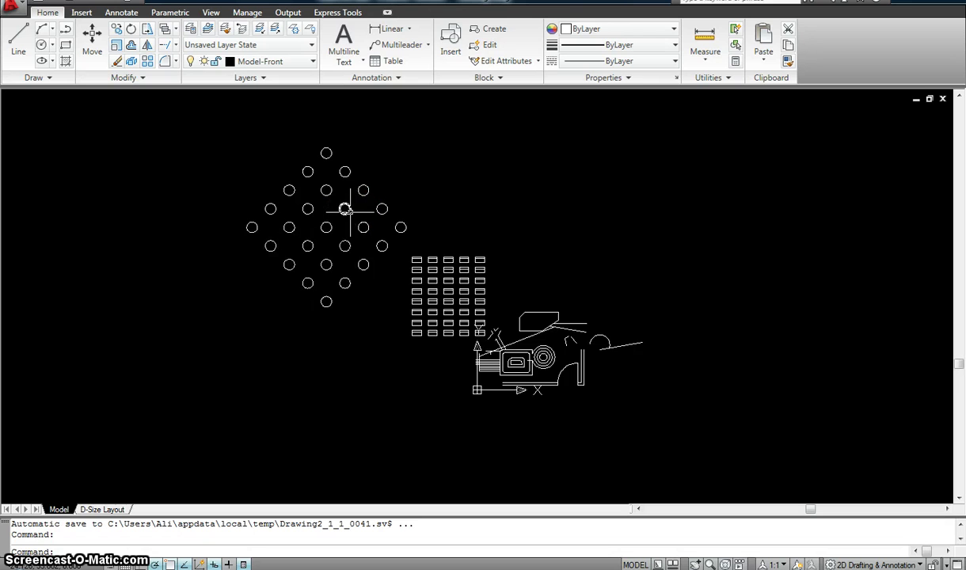